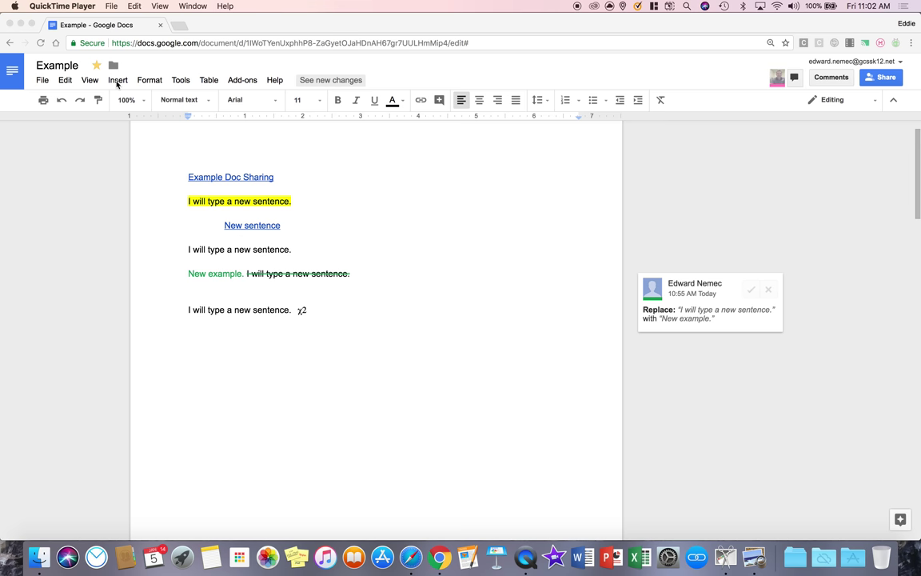
click(119, 80)
click(119, 79)
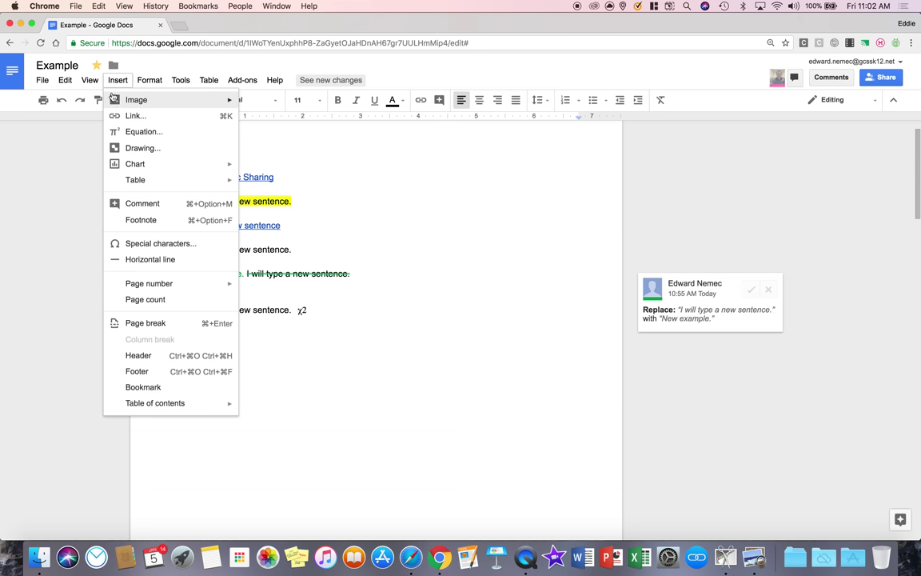
mouse_move(120, 104)
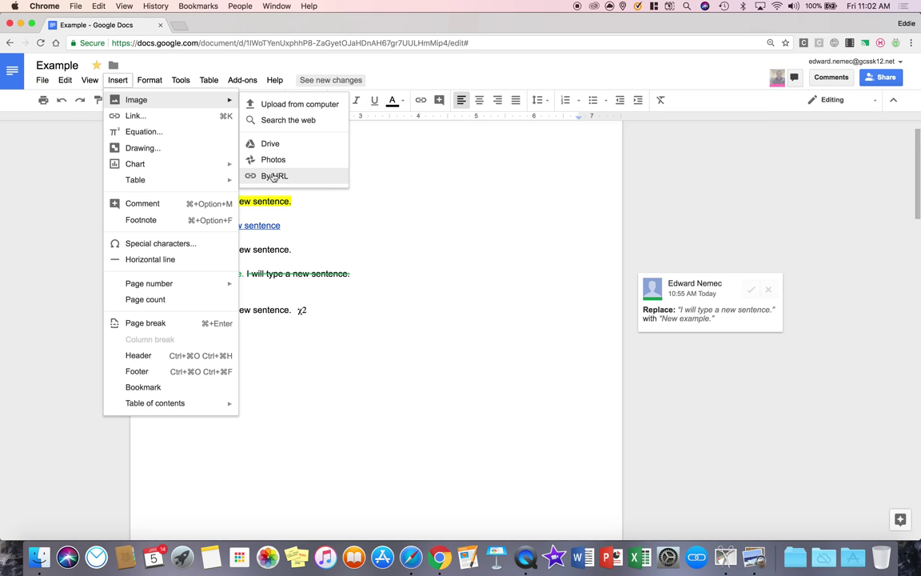
click(391, 202)
Insert a web image of an open laptop beside a red apple on a new line above "Example Doc Sharing", searching for "macbook pro 2017".
click(211, 165)
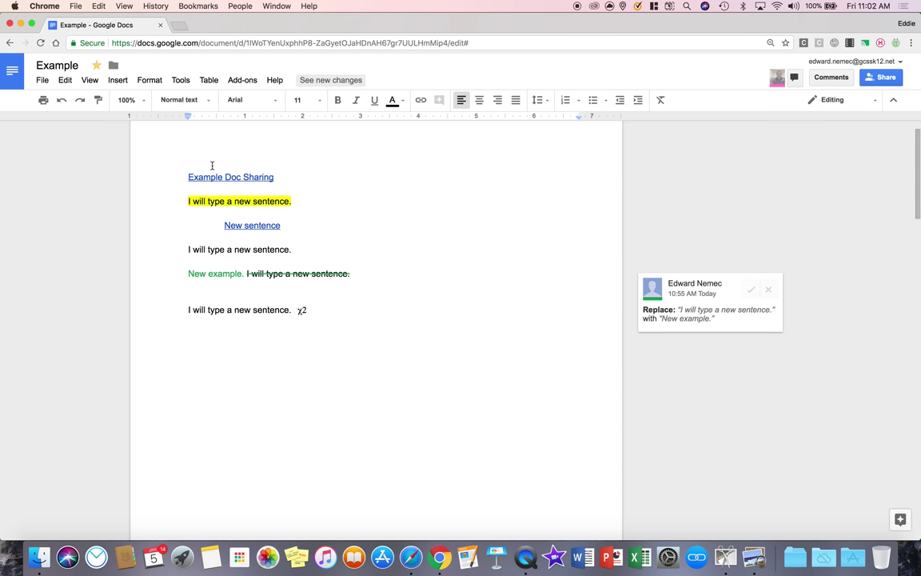
key(Return)
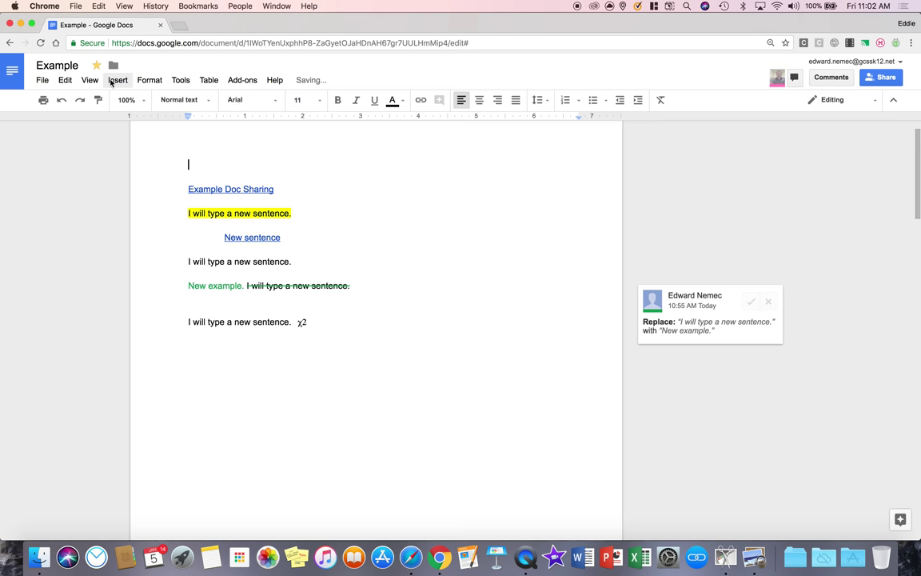
click(112, 81)
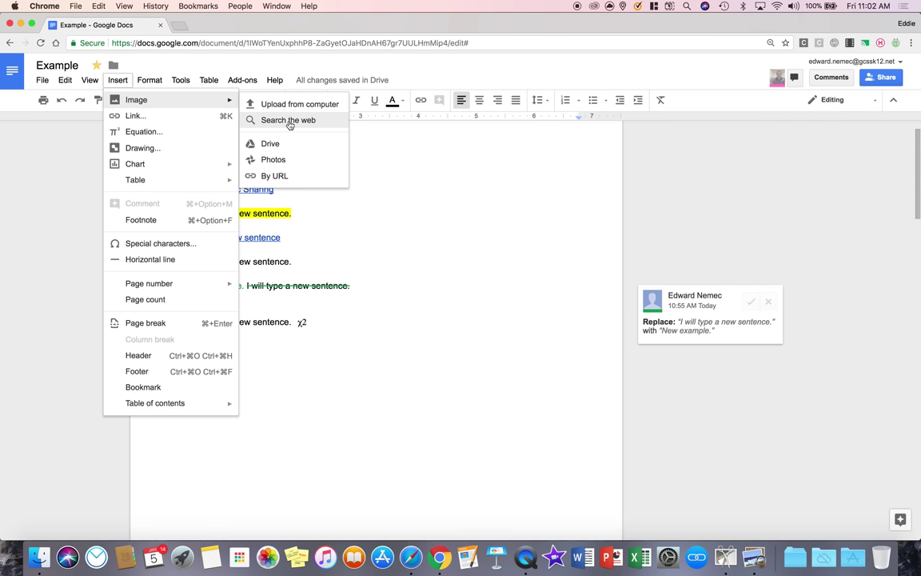
click(288, 121)
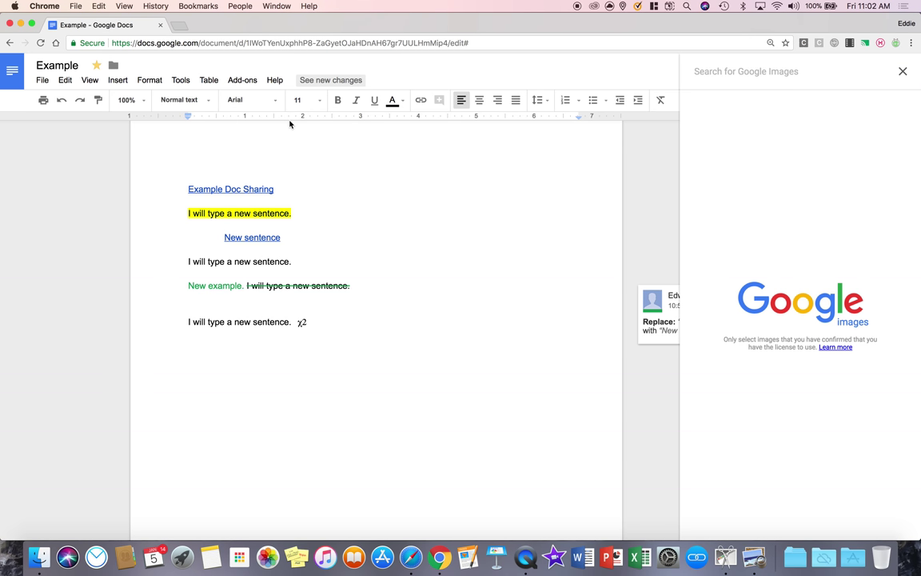
text(macbook pro 2017)
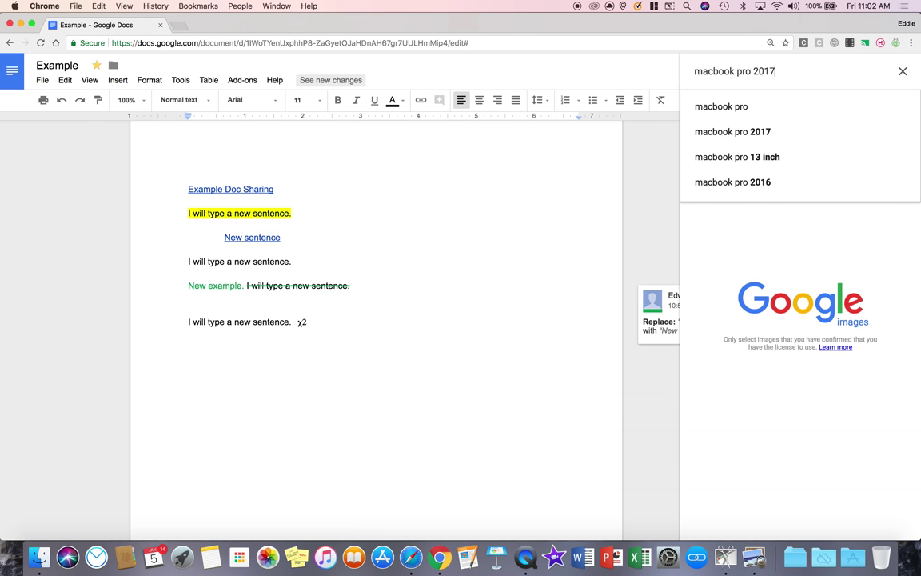
key(Return)
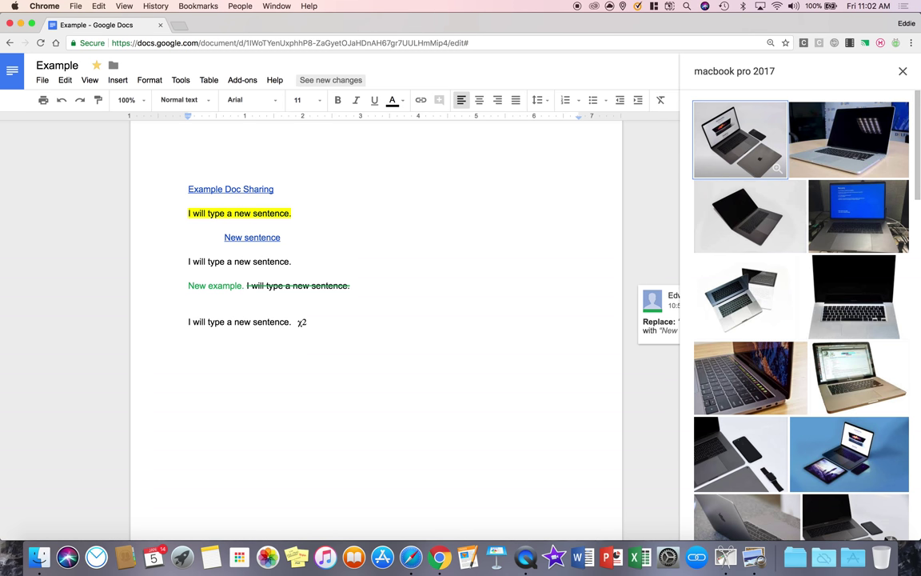
scroll(829, 374, down, 5)
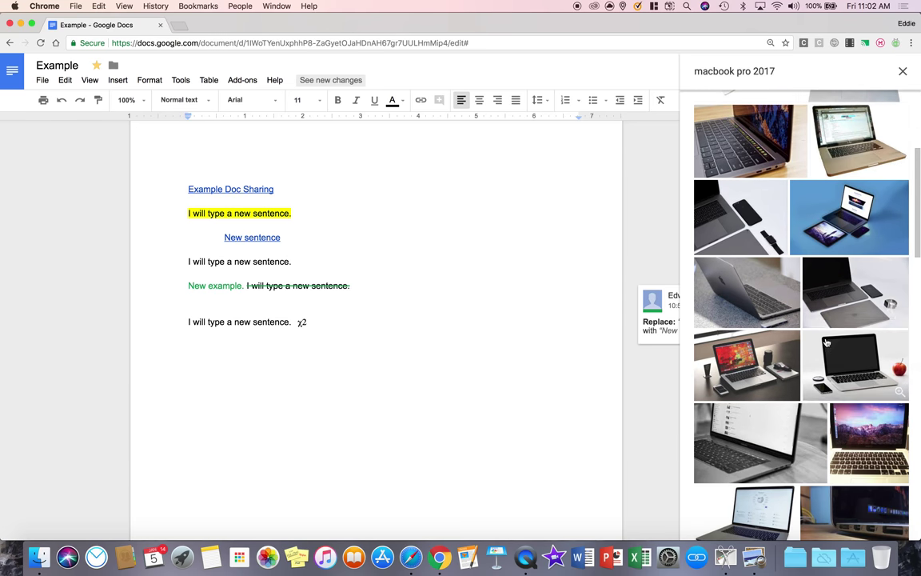
click(870, 374)
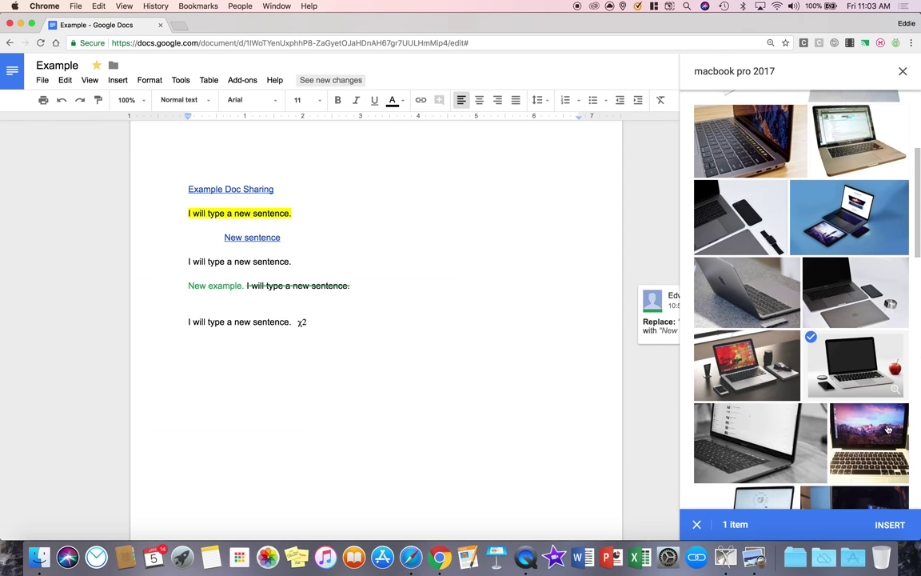
click(890, 525)
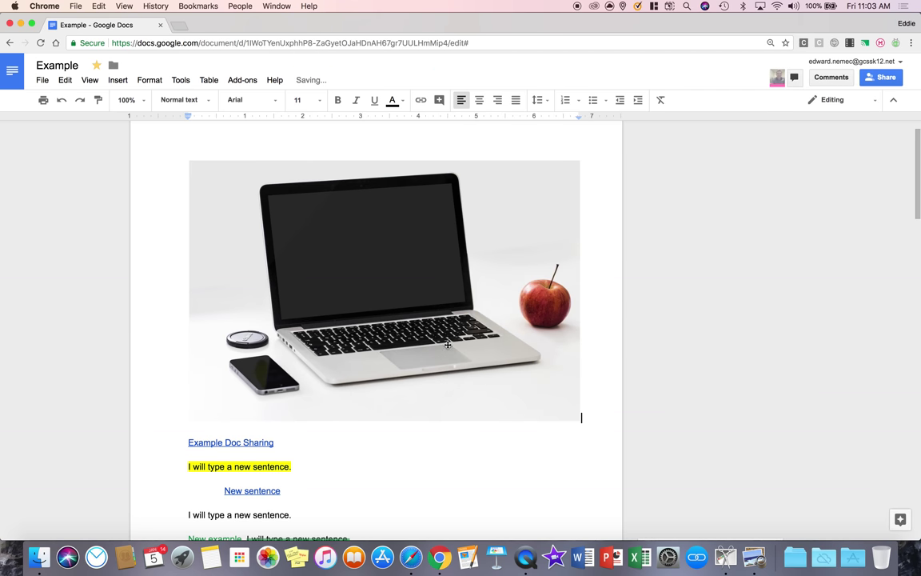
Open the image options for the laptop picture and lower its brightness slightly.
click(390, 311)
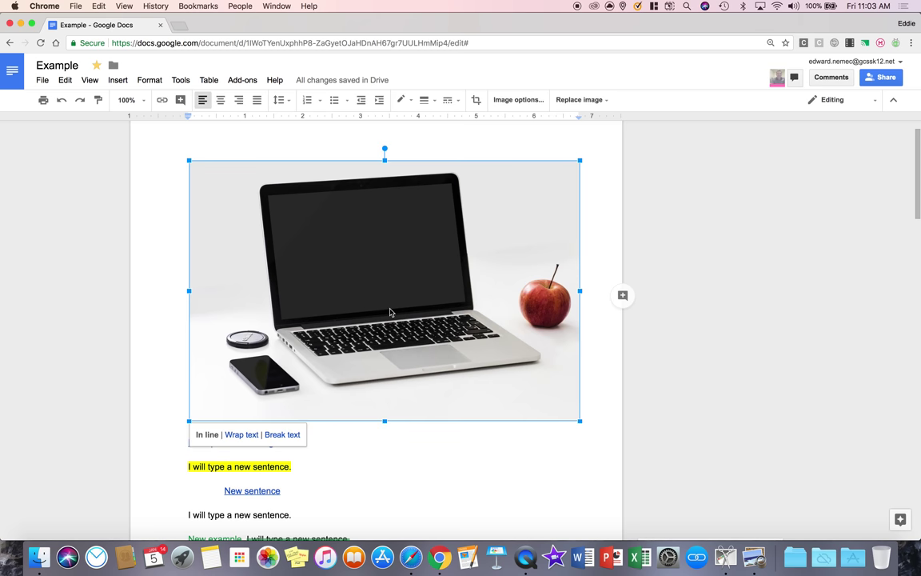
right_click(391, 284)
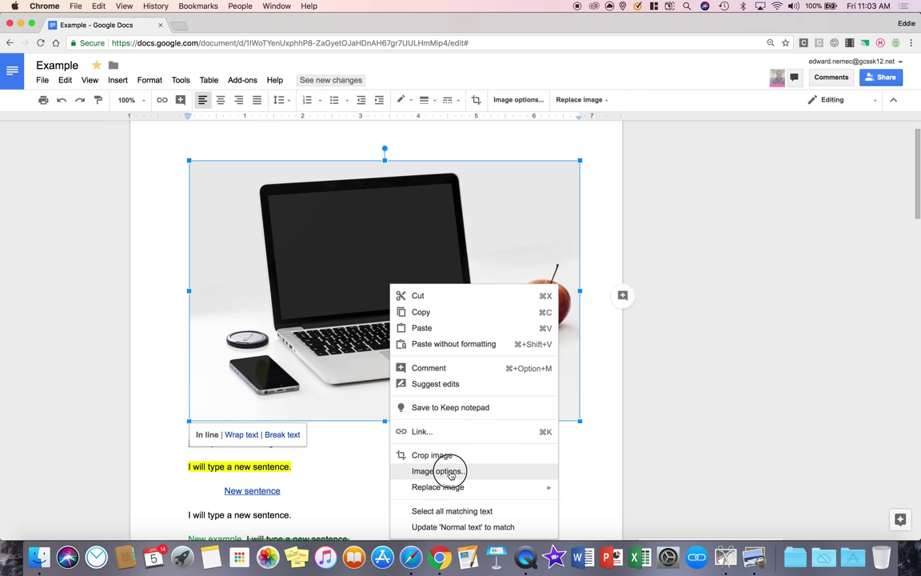
click(439, 472)
mouse_move(843, 240)
mouse_down()
mouse_move(882, 240)
mouse_move(834, 242)
mouse_up()
click(786, 213)
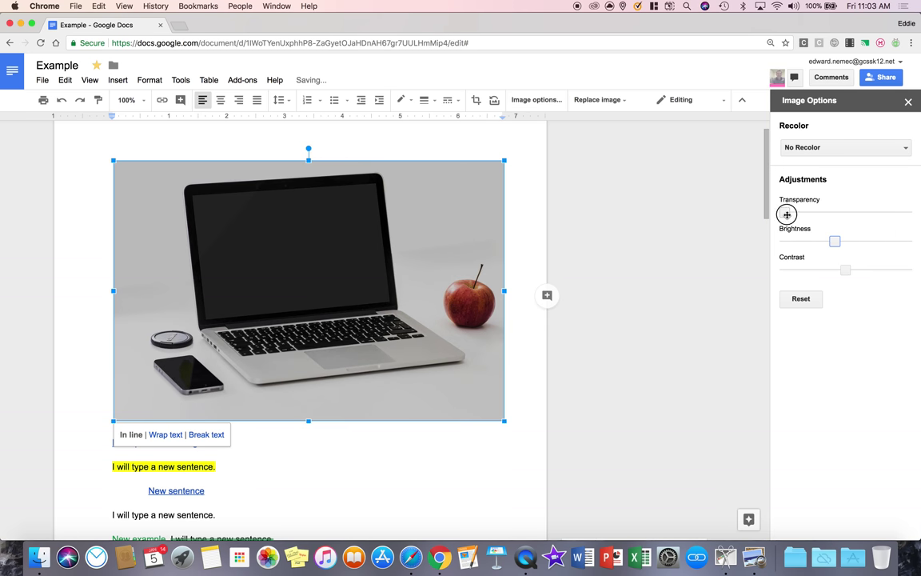
click(844, 270)
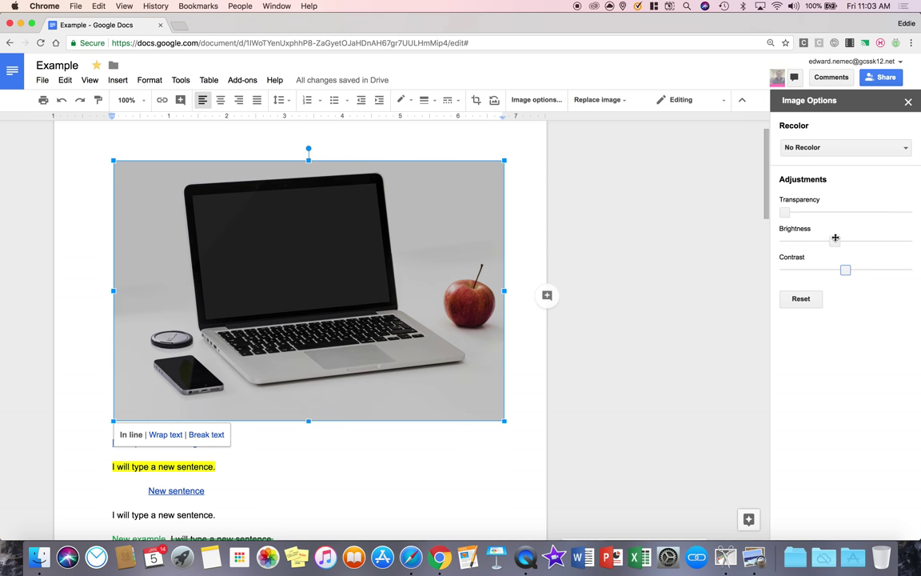
Try recolor presets including Negative and Light 1 on the laptop image, and set it back to No Recolor.
click(845, 148)
click(810, 474)
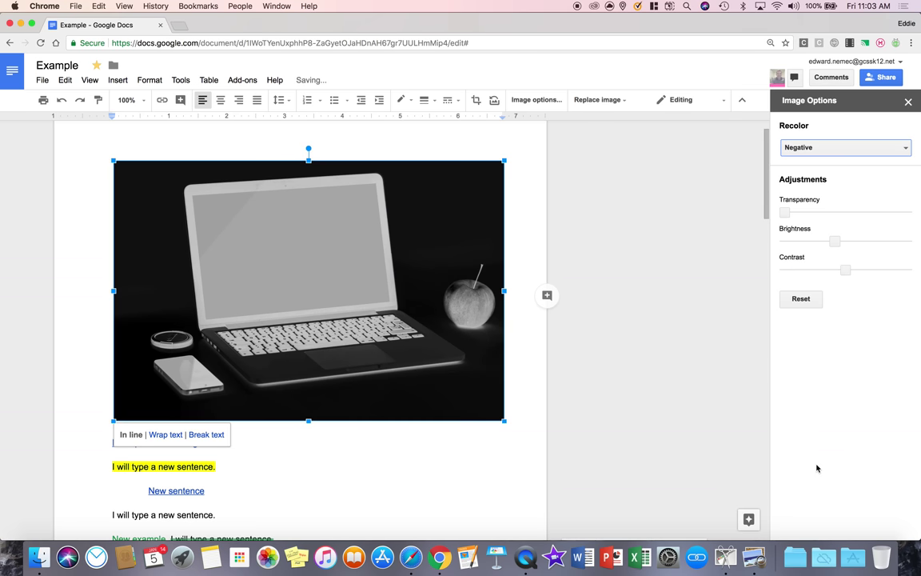
click(847, 146)
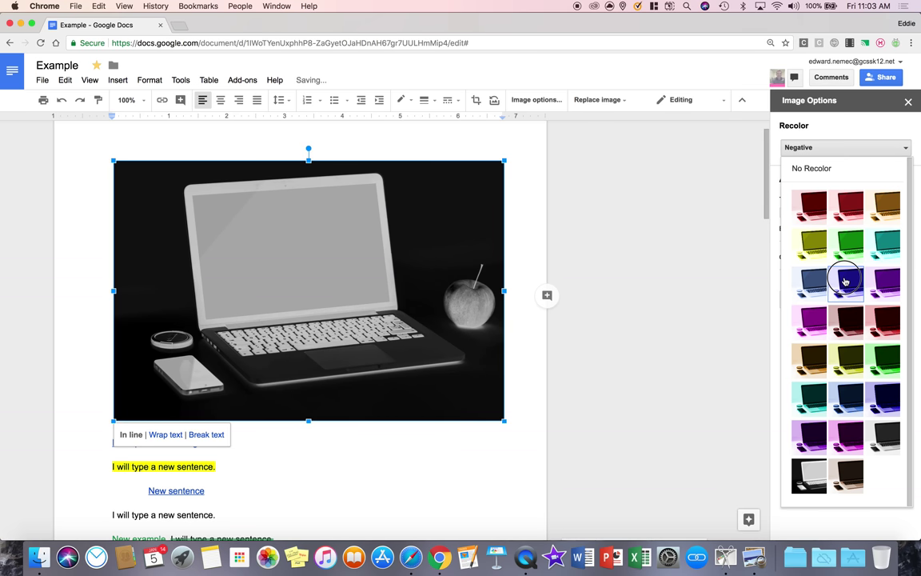
click(828, 275)
click(861, 152)
click(813, 203)
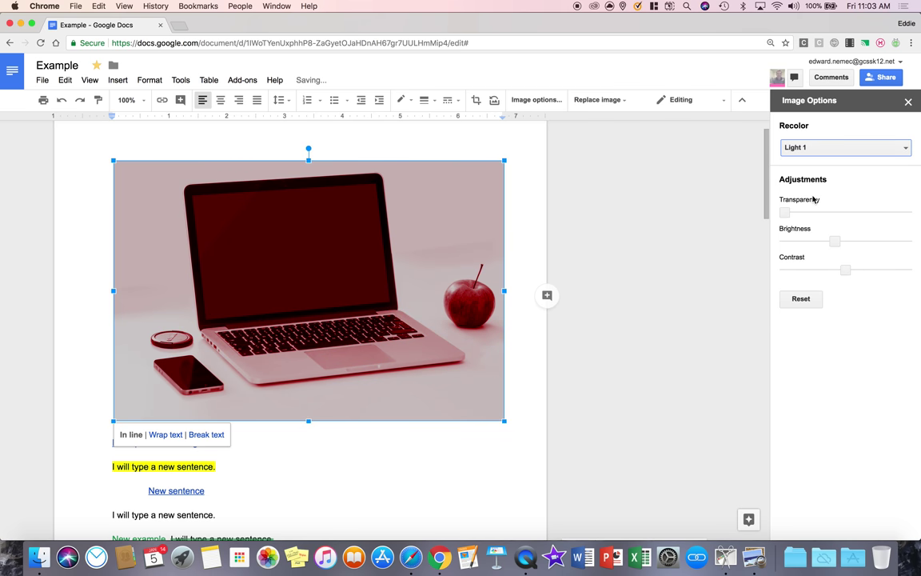
click(831, 148)
click(826, 170)
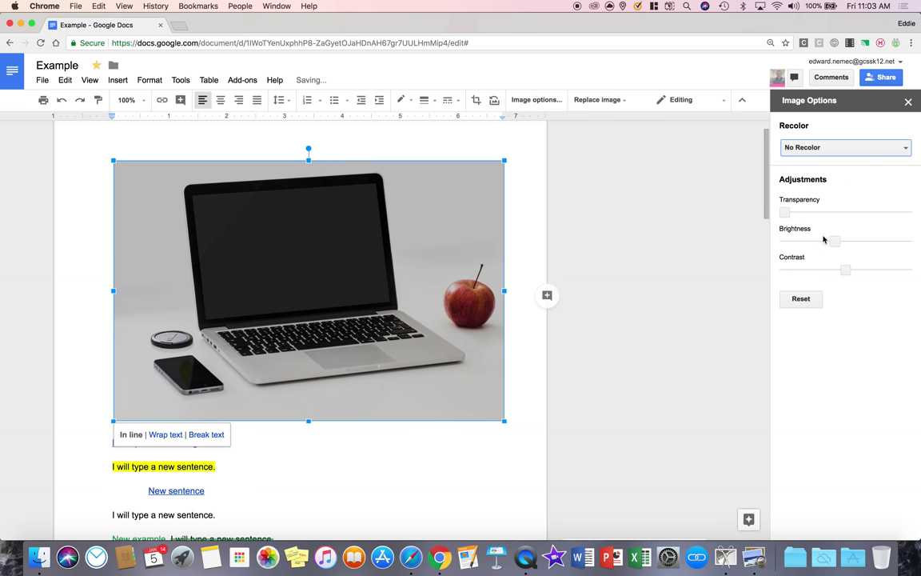
Raise the laptop image's brightness slightly above the midpoint and close the image options.
mouse_move(834, 240)
mouse_down()
mouse_move(871, 242)
mouse_move(849, 240)
mouse_up()
click(709, 302)
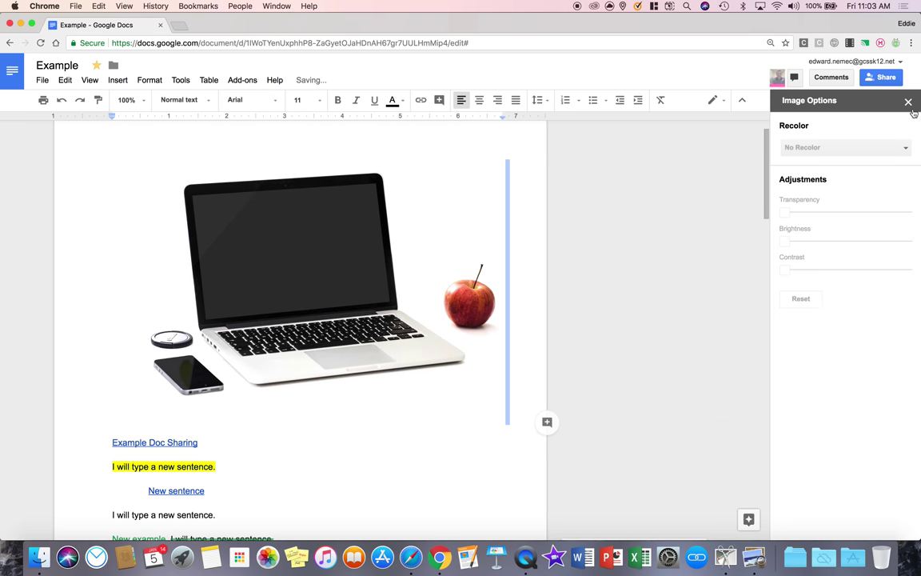
click(908, 102)
Crop a narrow strip off the laptop image's top and left edges, and delete the image from the document.
click(350, 273)
right_click(352, 271)
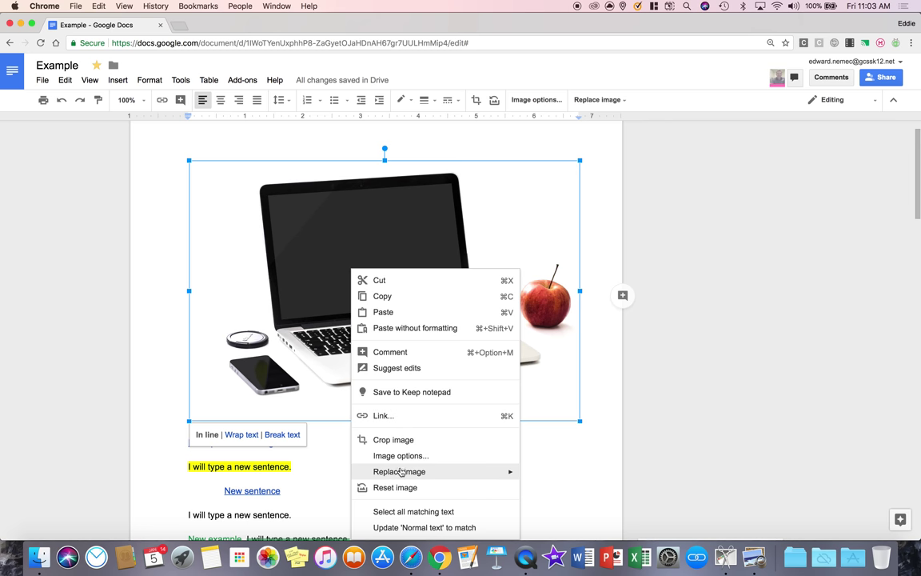
click(391, 440)
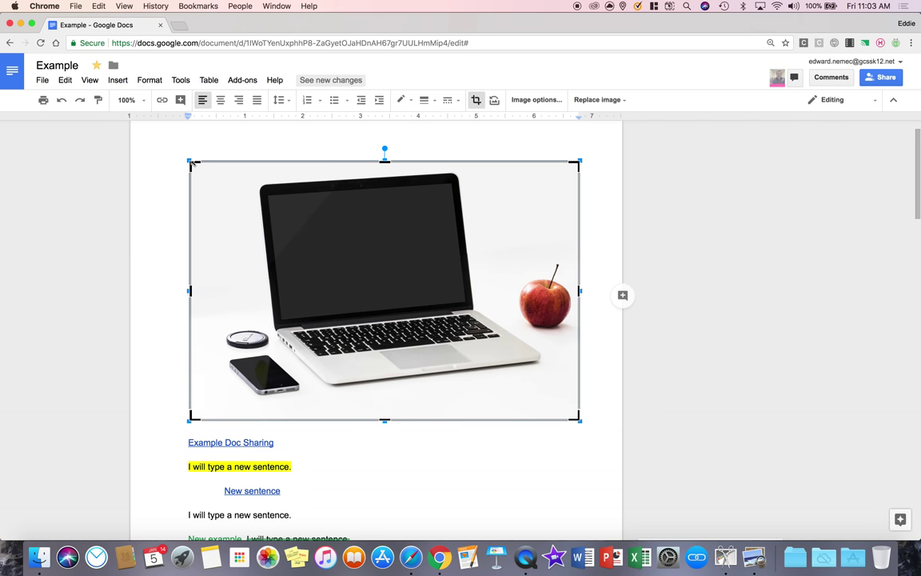
drag(192, 163, 223, 177)
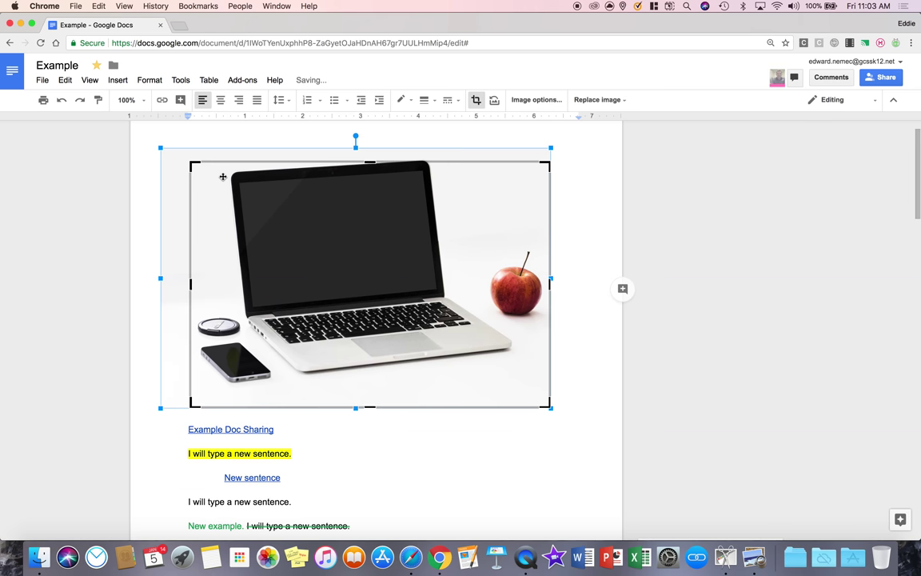
click(401, 435)
click(292, 234)
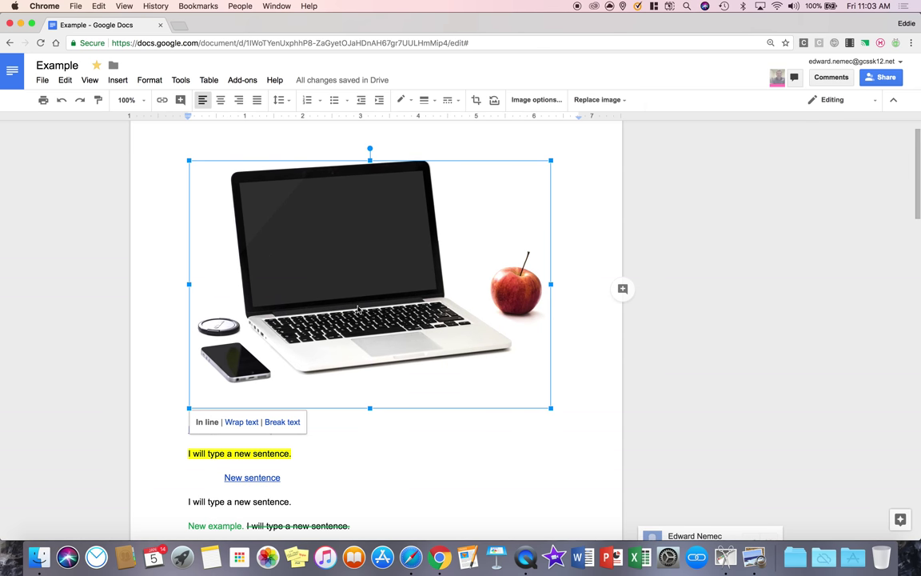
key(BackSpace)
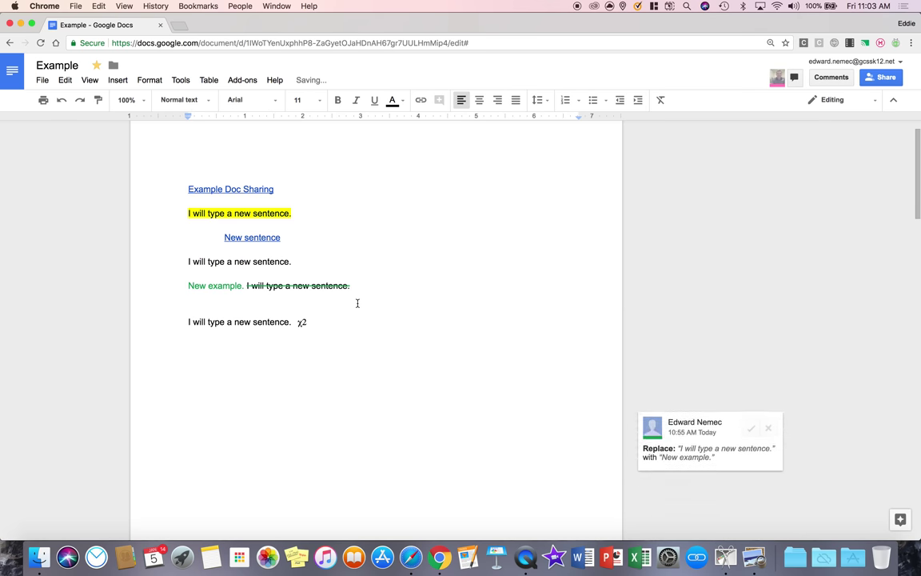
click(120, 81)
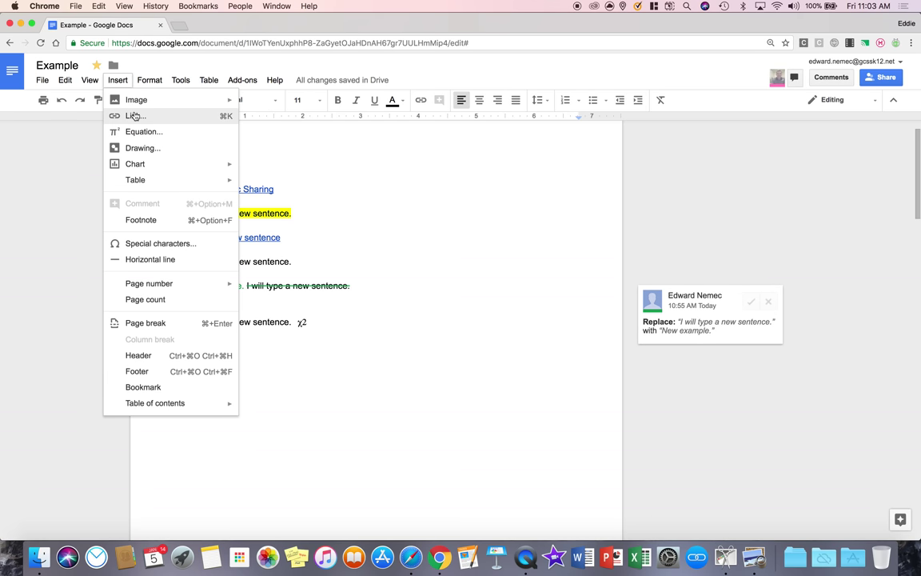
click(135, 117)
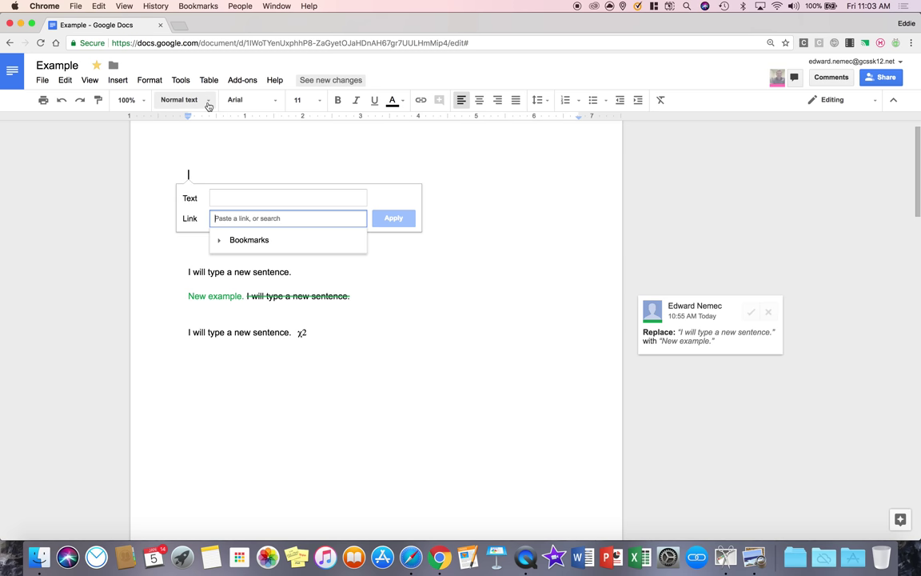
click(432, 134)
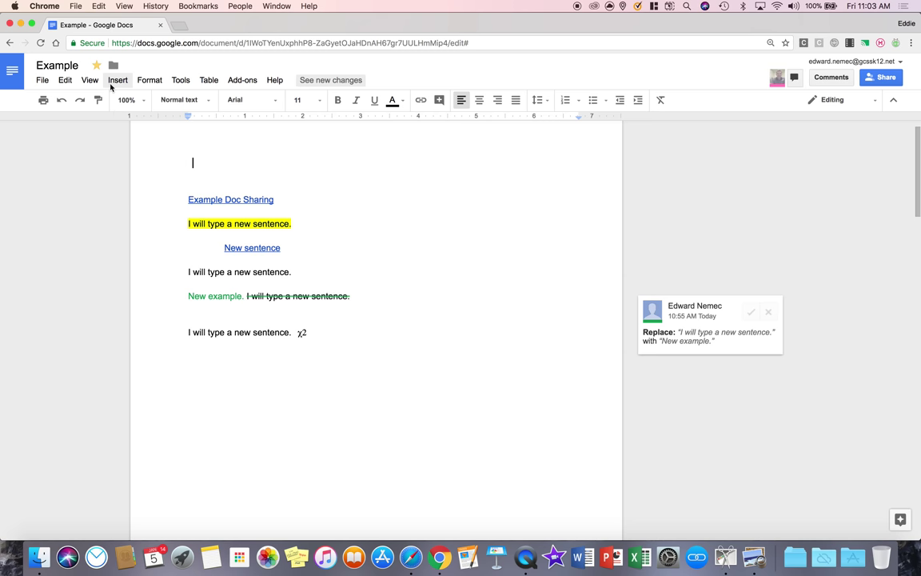
Insert an empty equation on the line above "Example Doc Sharing" and hide the equation toolbar.
click(116, 81)
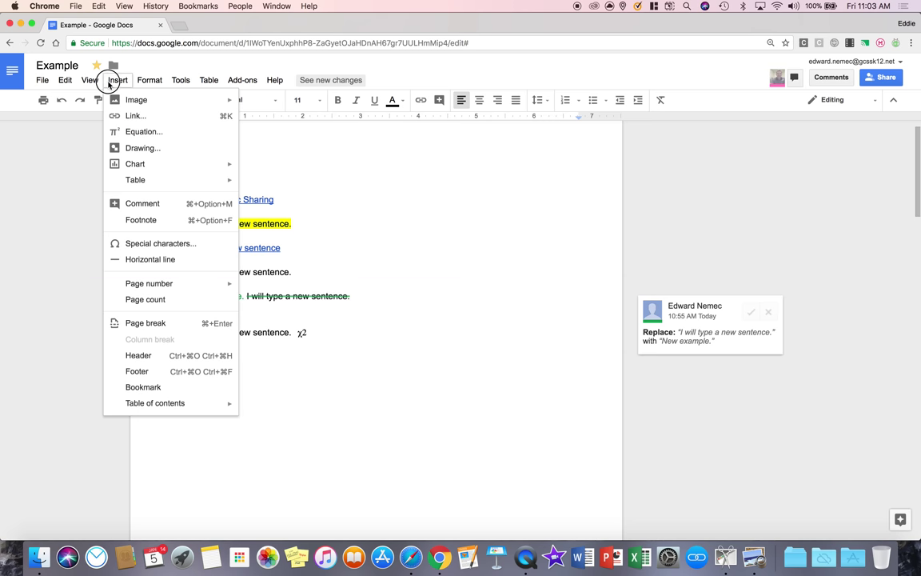
click(156, 134)
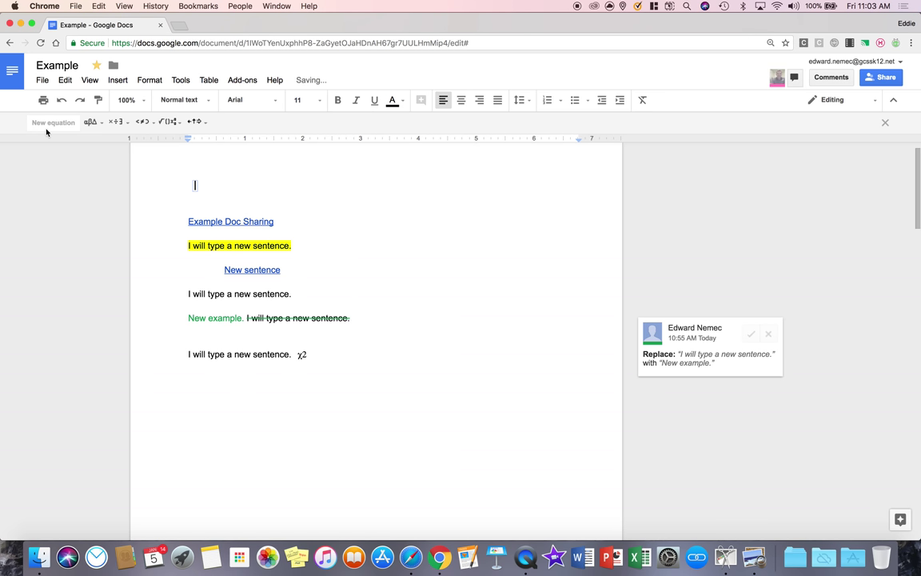
click(89, 80)
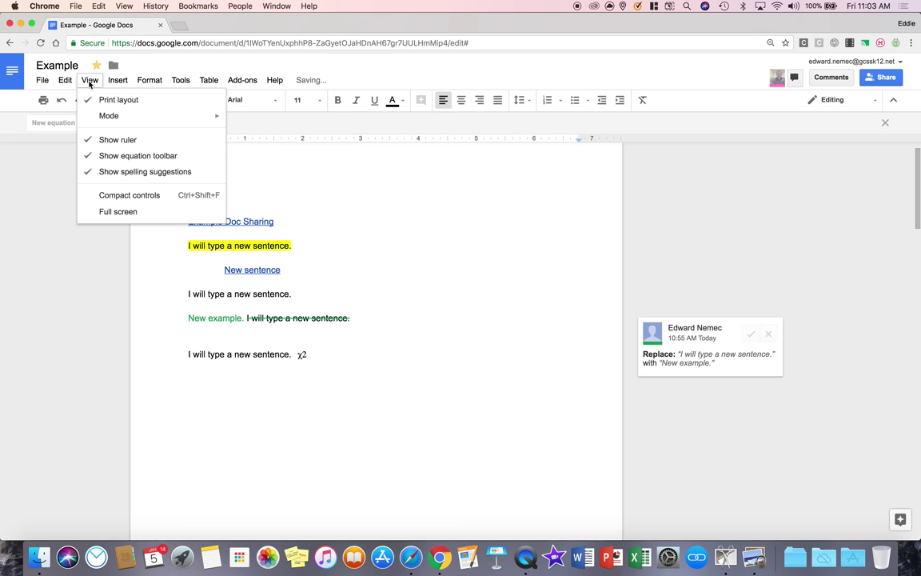
click(92, 155)
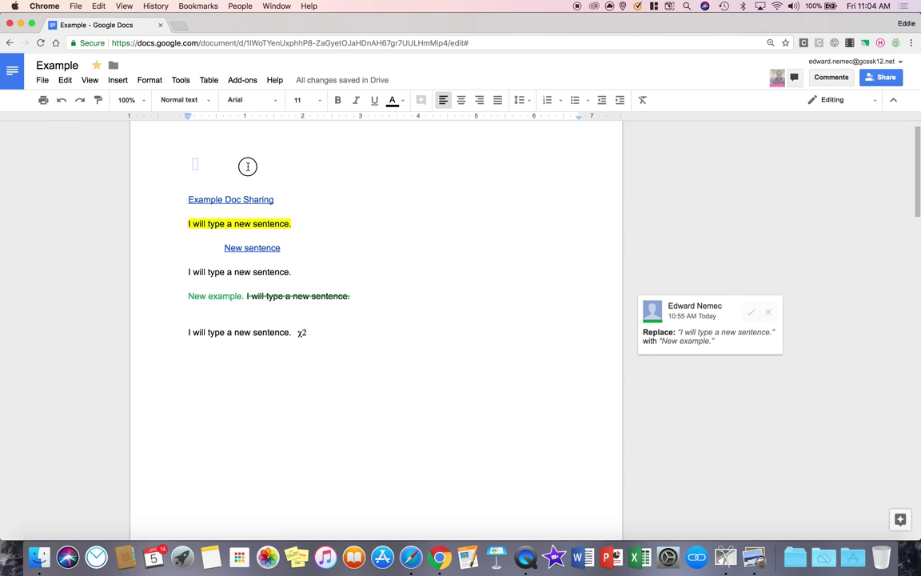
Insert a new drawing on the line above "Example Doc Sharing" and draw a wide rectangle on the canvas's upper half.
click(119, 80)
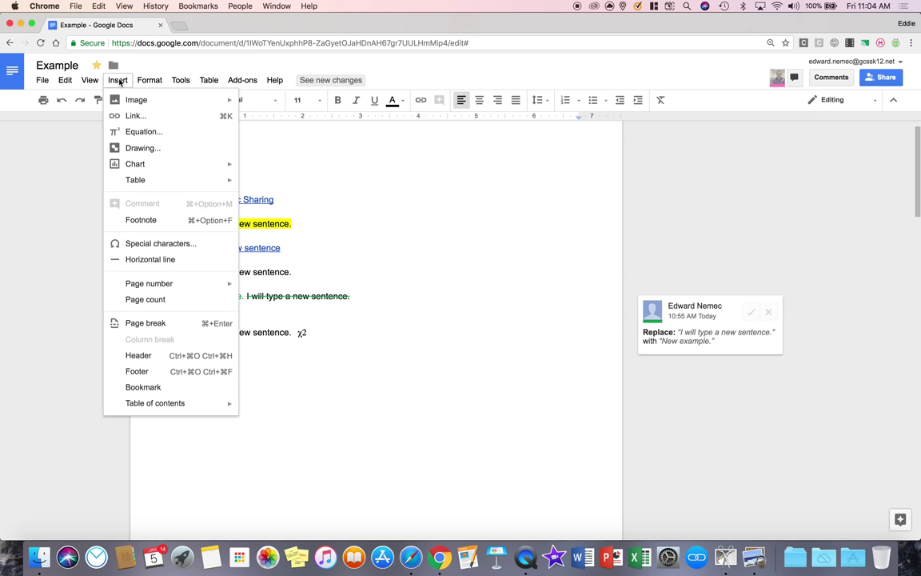
click(159, 151)
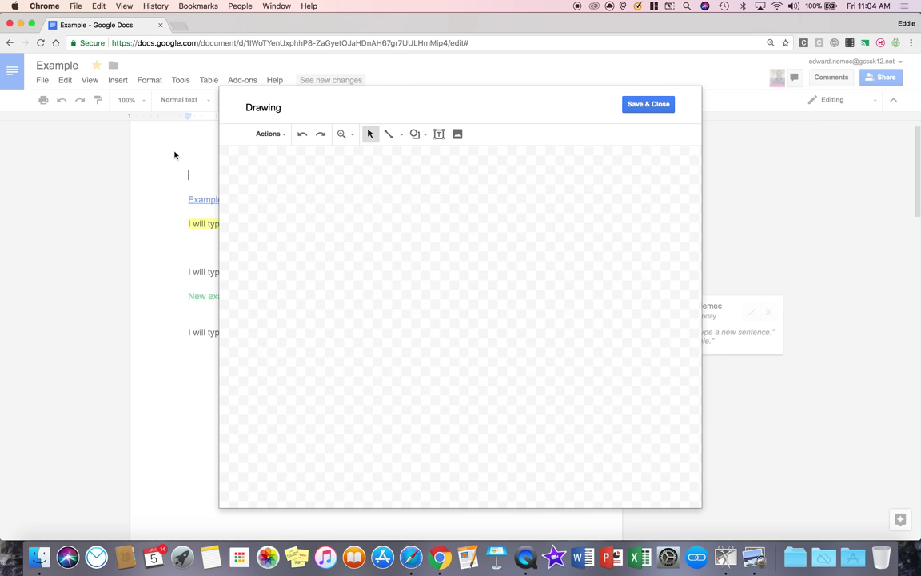
click(423, 134)
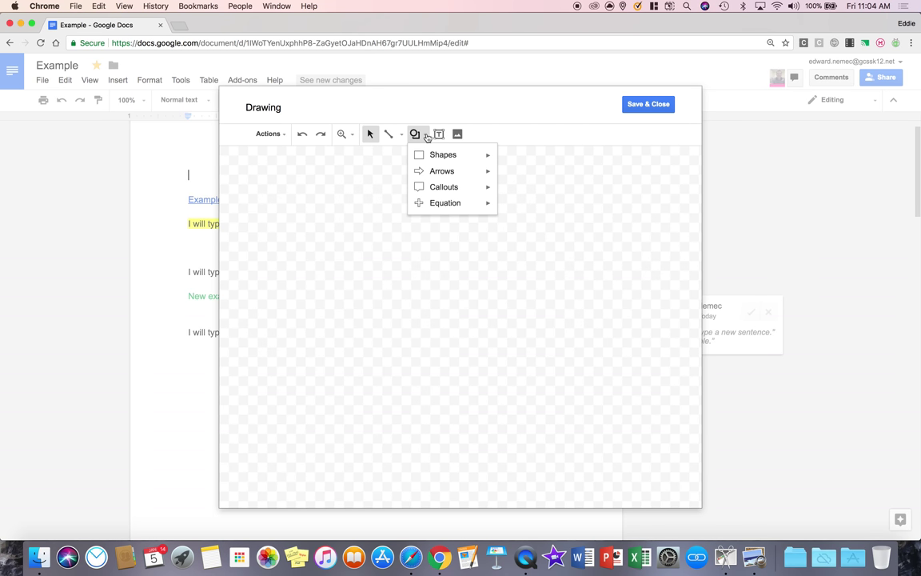
mouse_move(447, 158)
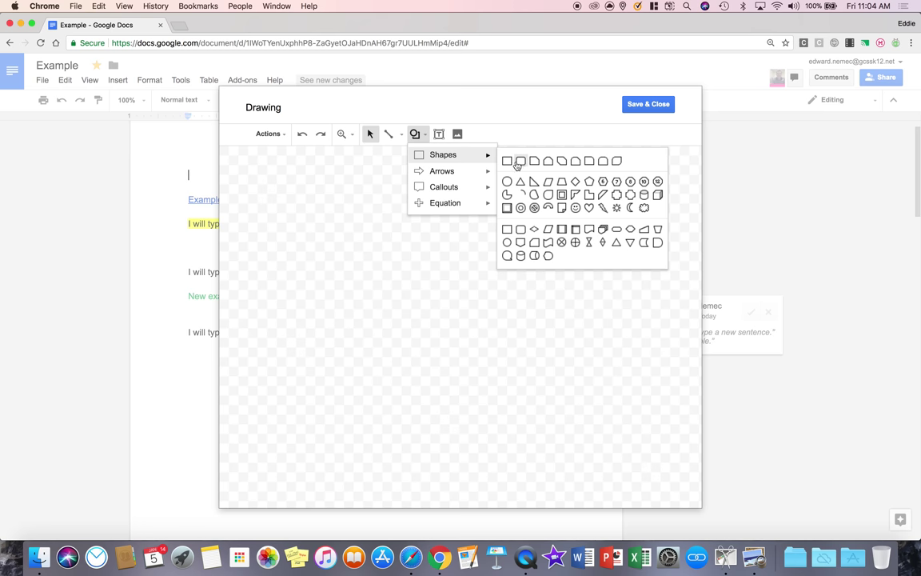
click(510, 159)
mouse_move(323, 218)
mouse_down()
mouse_move(418, 339)
mouse_move(539, 403)
mouse_move(423, 348)
mouse_move(470, 305)
mouse_up()
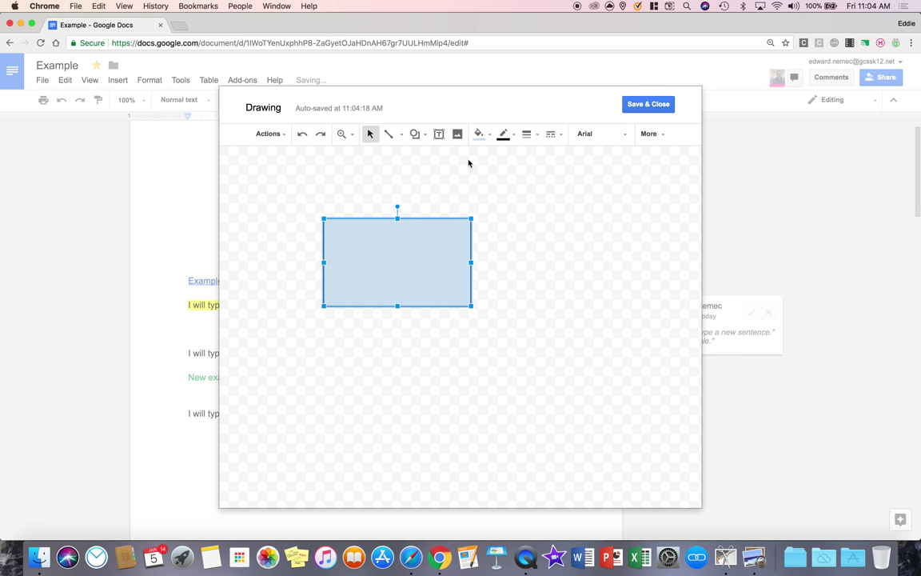
Add a text box reading "Step 1" inside the rectangle.
click(438, 136)
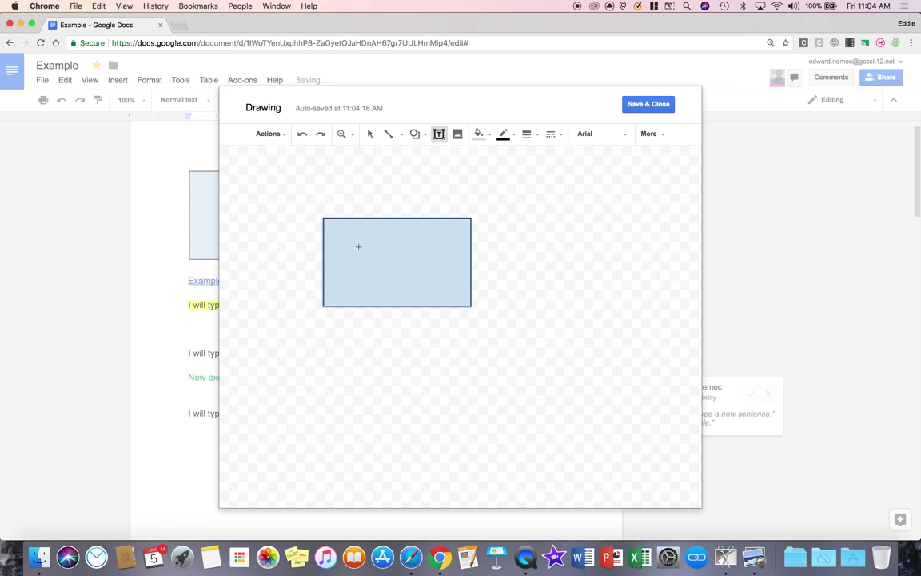
drag(359, 246, 432, 275)
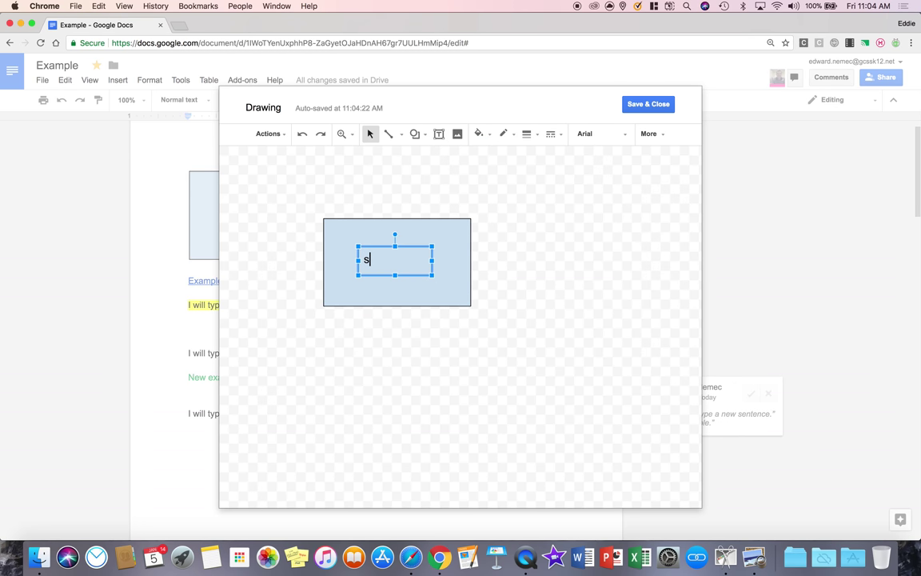
text(step 1)
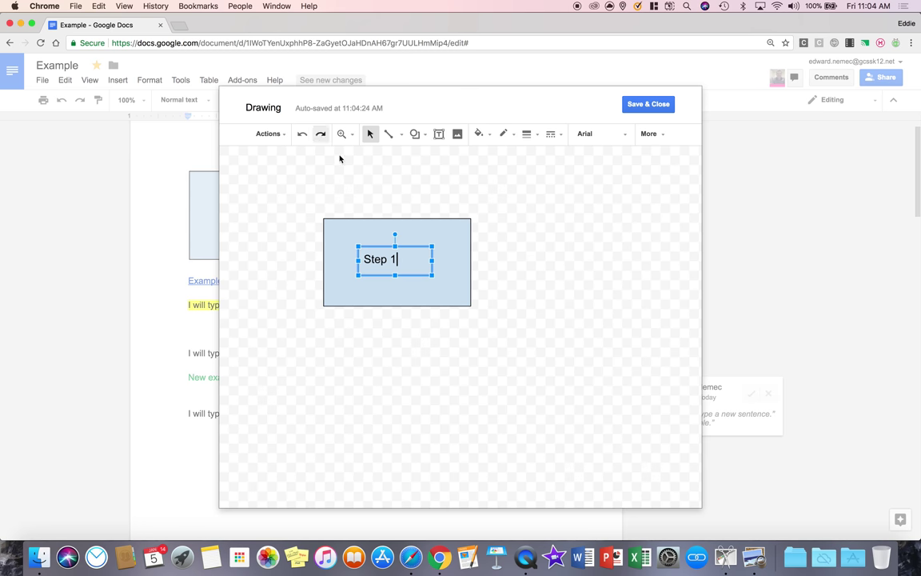
click(411, 173)
Draw a long right-pointing block arrow just beside the Step 1 rectangle, at about its mid-height.
click(414, 134)
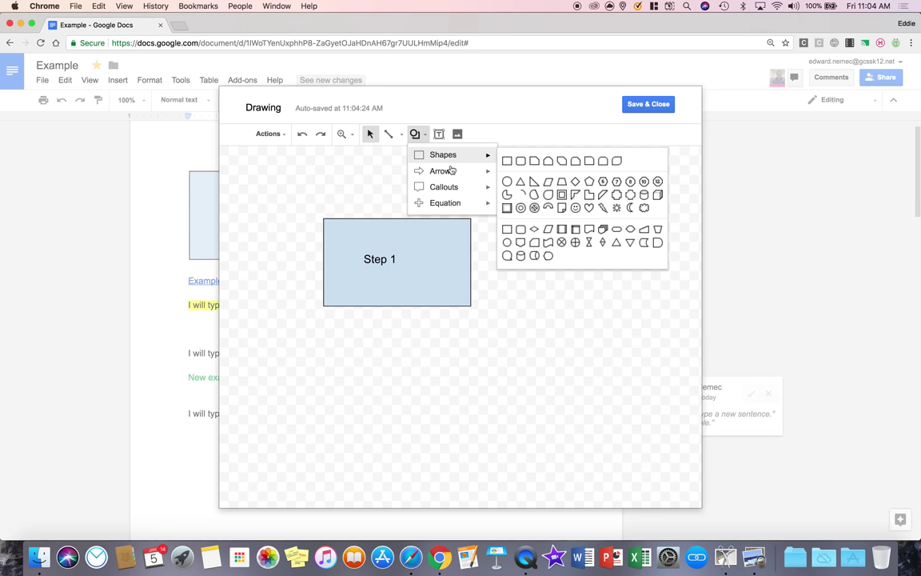
mouse_move(472, 175)
click(507, 176)
drag(485, 257, 580, 275)
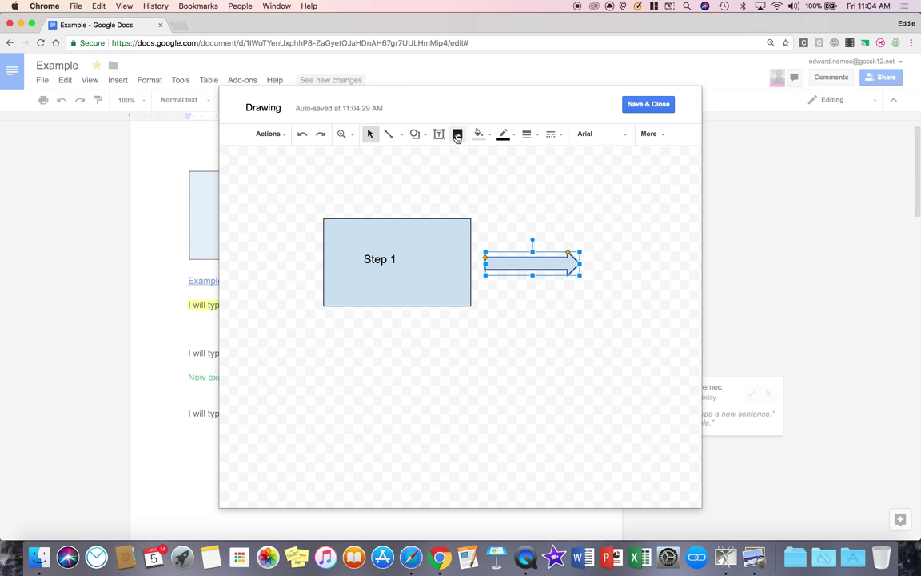
Draw a second, narrower rectangle past the arrow's tip, level with the first and about equally tall.
click(430, 141)
mouse_move(444, 154)
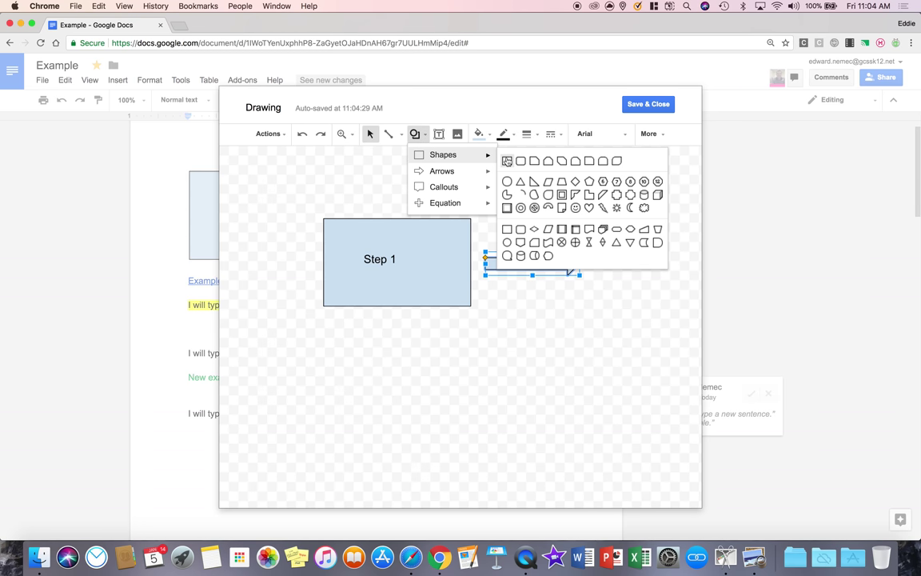
click(508, 159)
drag(592, 218, 686, 305)
Add a text box reading "Step2" inside the second rectangle and save the drawing into the document.
click(439, 135)
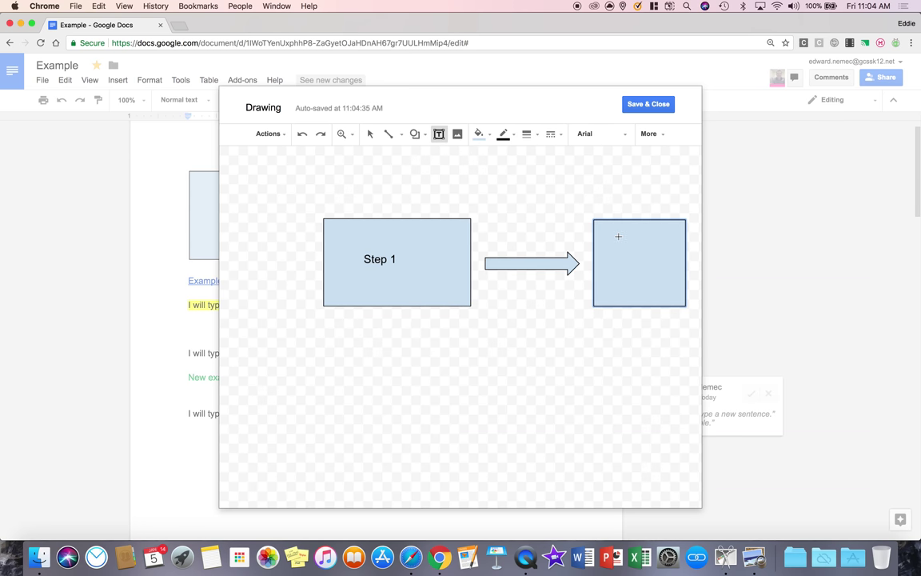
drag(608, 243, 672, 282)
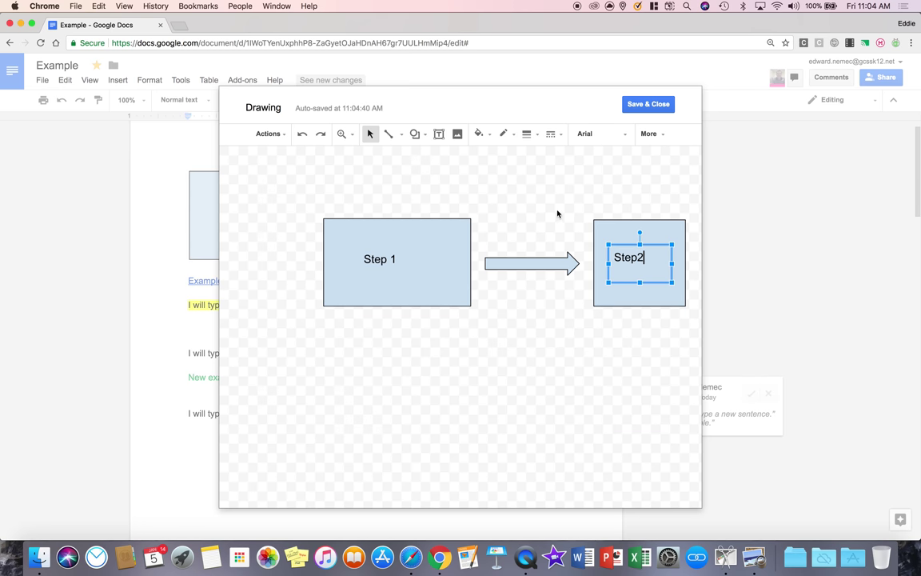
click(659, 104)
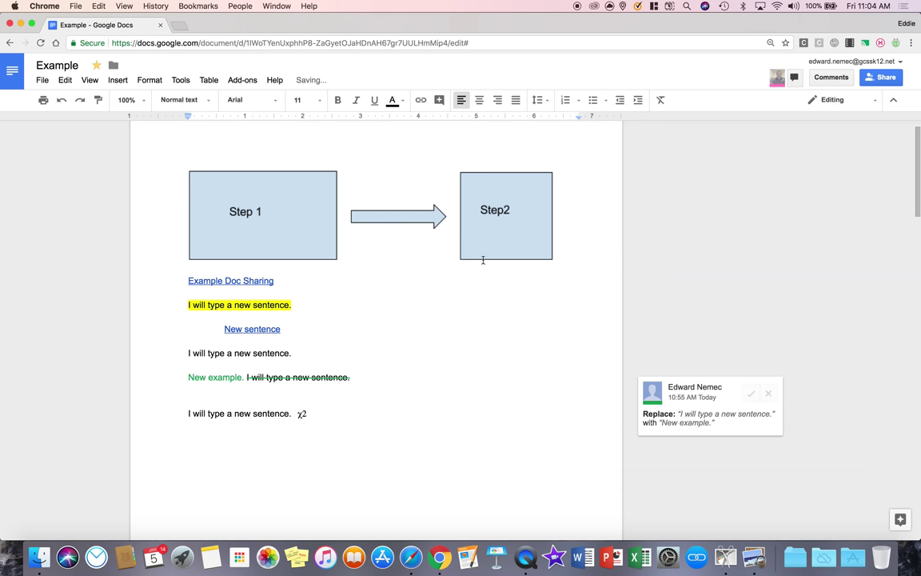
Delete the step diagram drawing from the document.
click(464, 243)
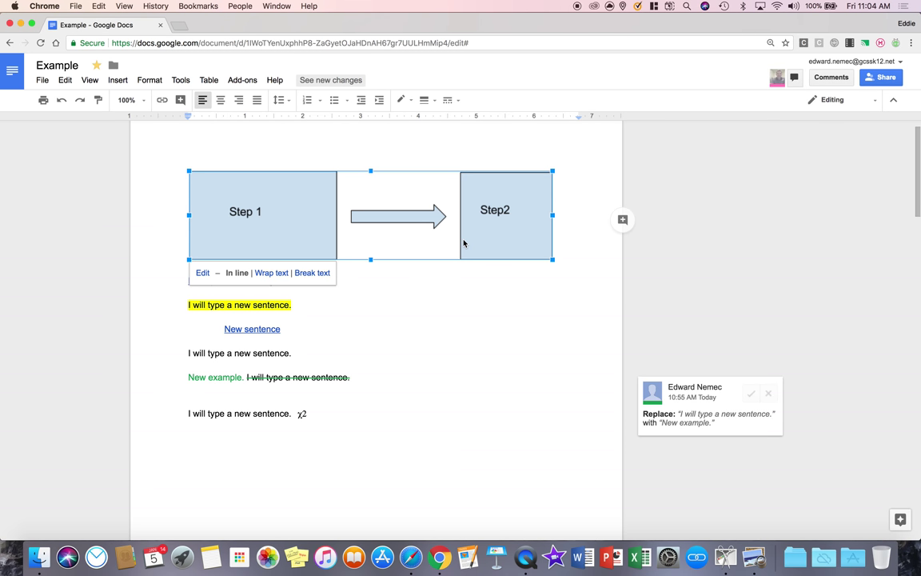
key(BackSpace)
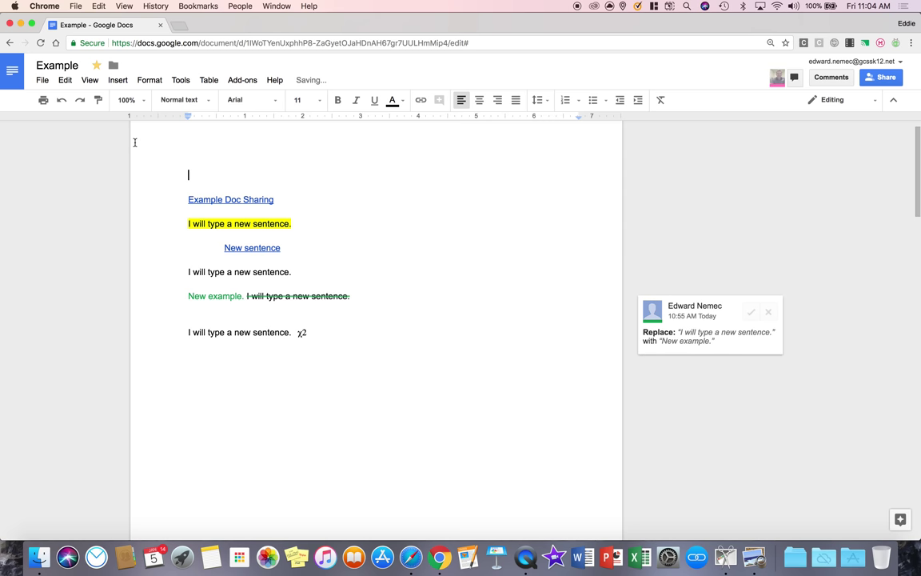
Insert a pie chart above "Example Doc Sharing", then view its data in Sheets and return to the document.
click(117, 80)
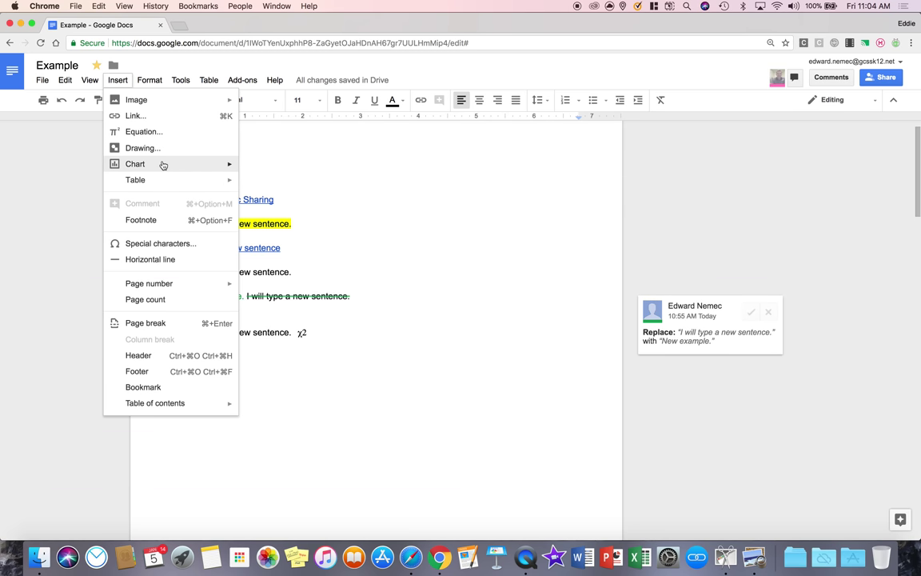
mouse_move(164, 165)
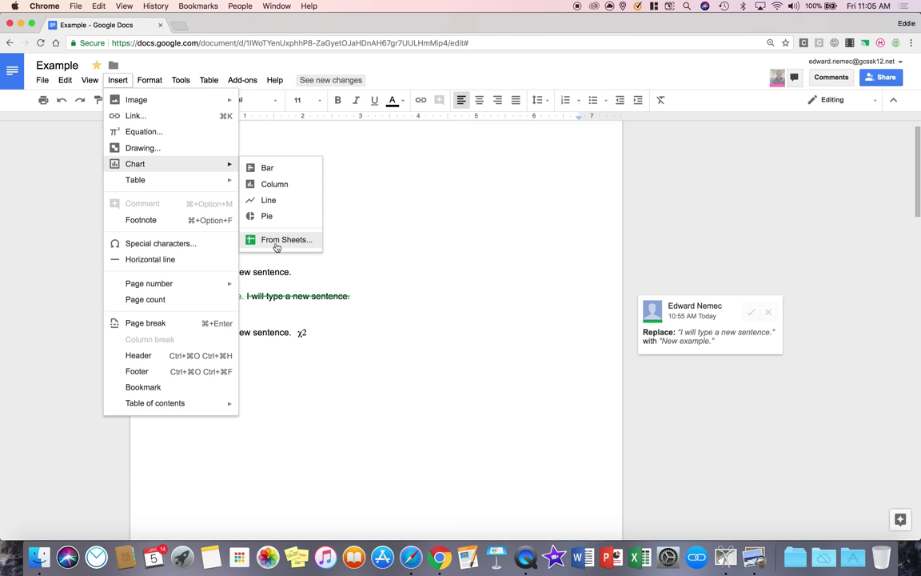
click(275, 215)
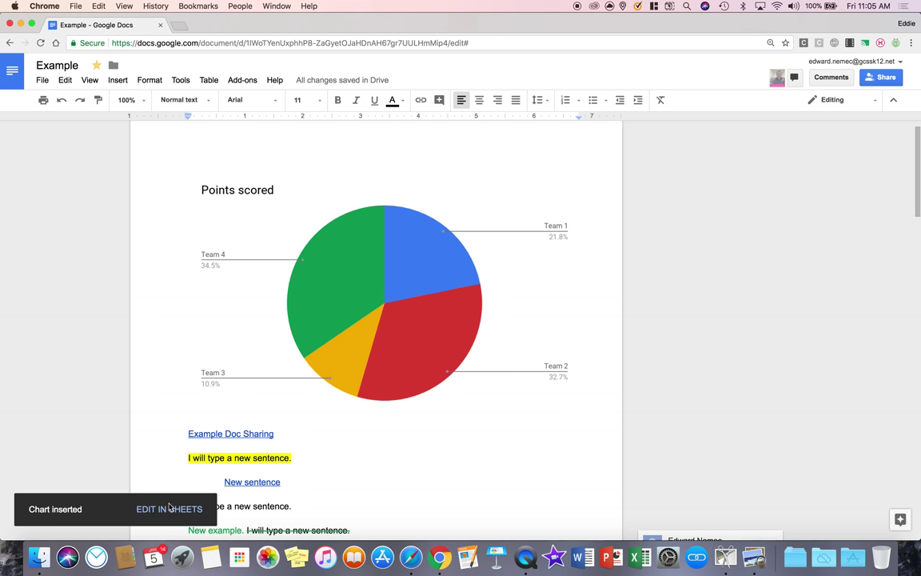
click(170, 509)
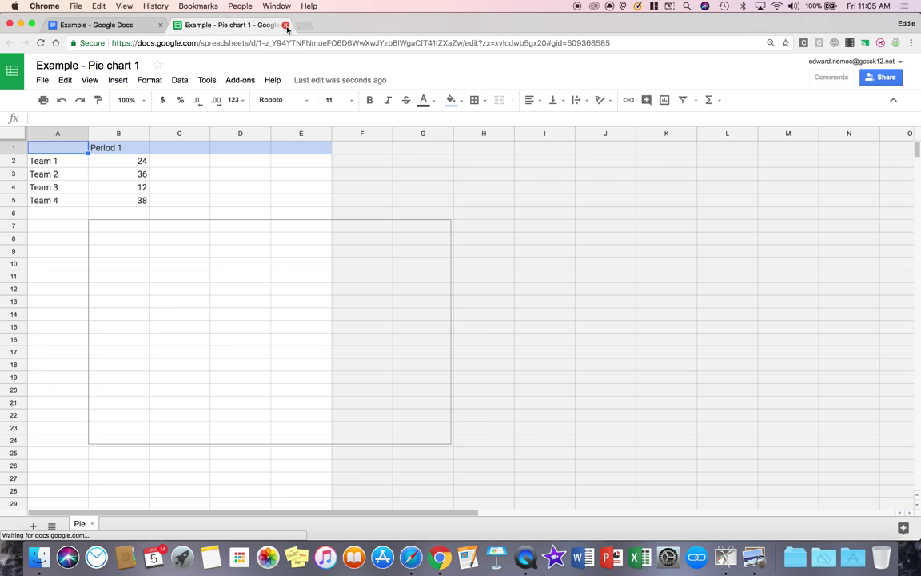
click(286, 25)
Open the linked pie chart's source spreadsheet and set Team 1's Period 1 value in B2 to 30.
click(348, 291)
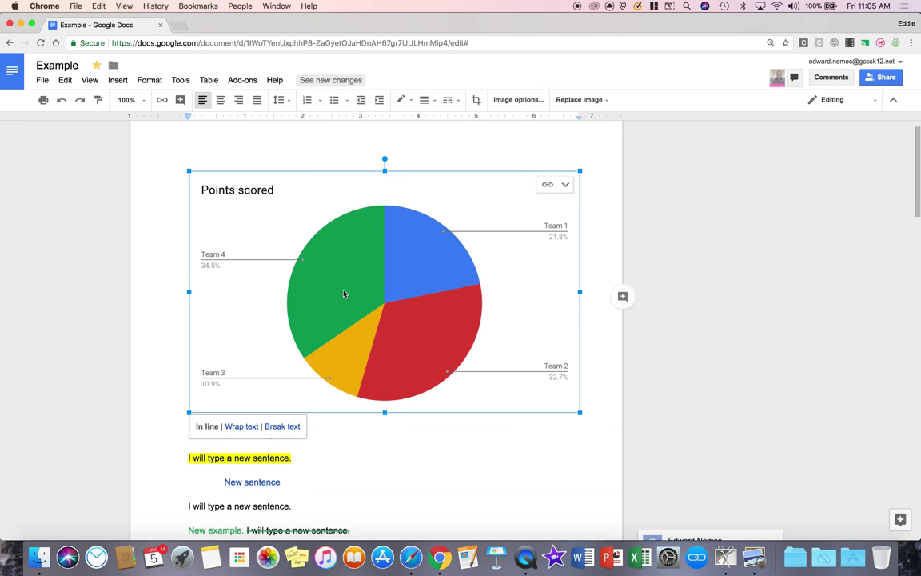
click(564, 185)
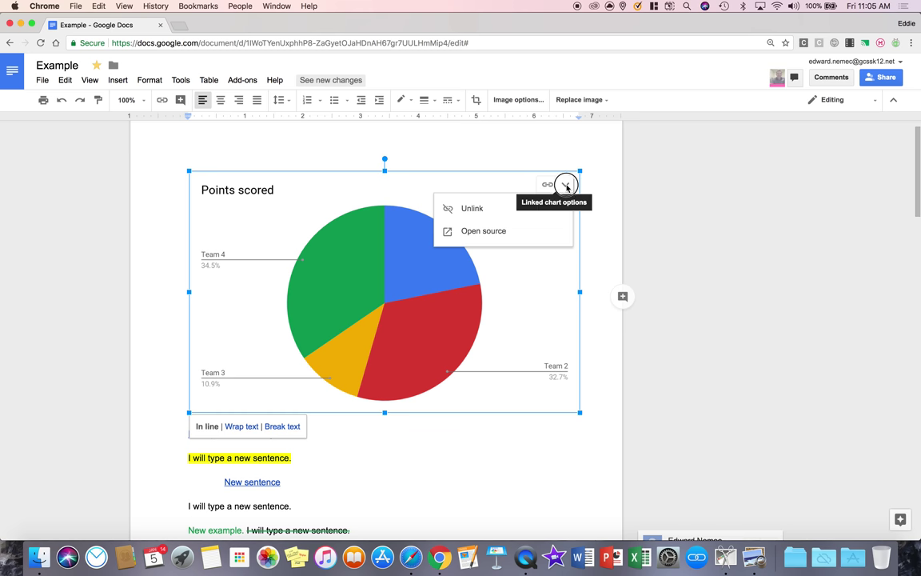
click(485, 231)
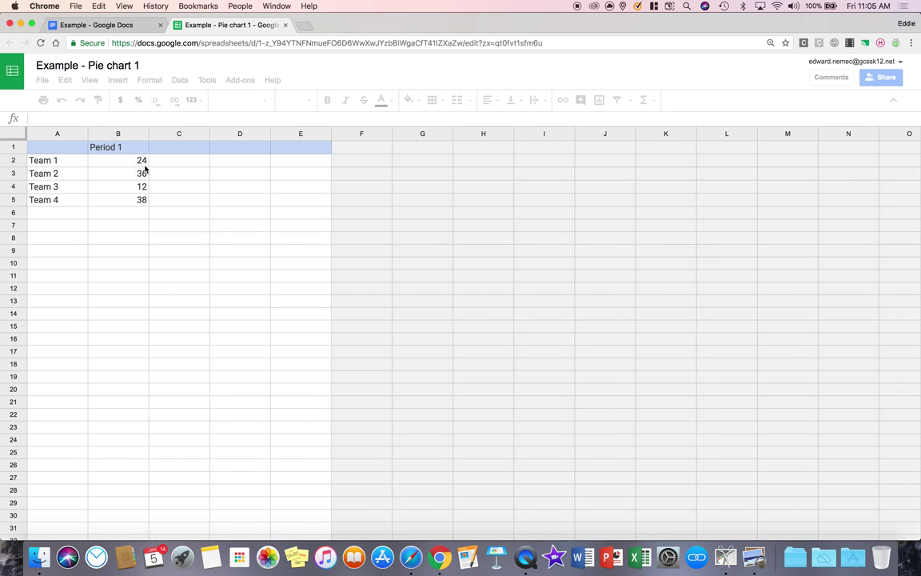
click(141, 164)
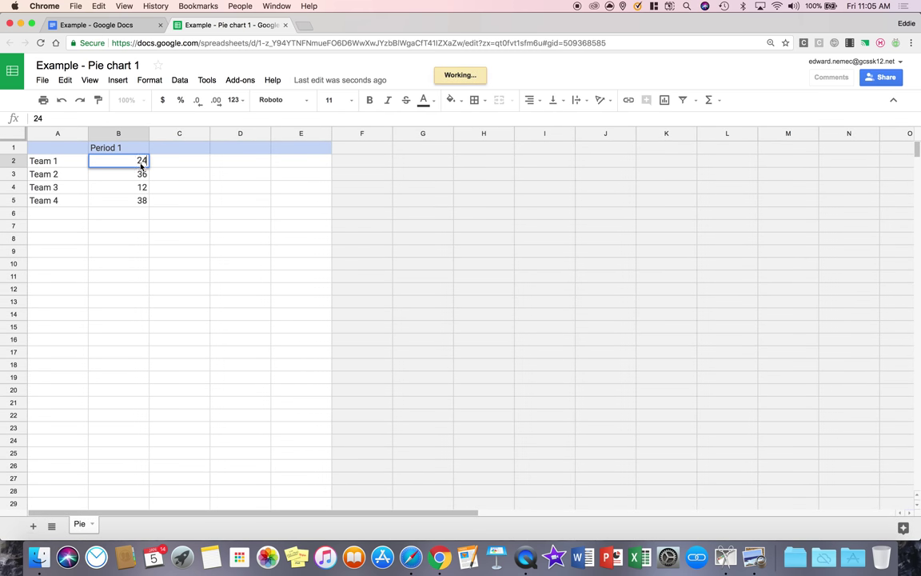
text(30)
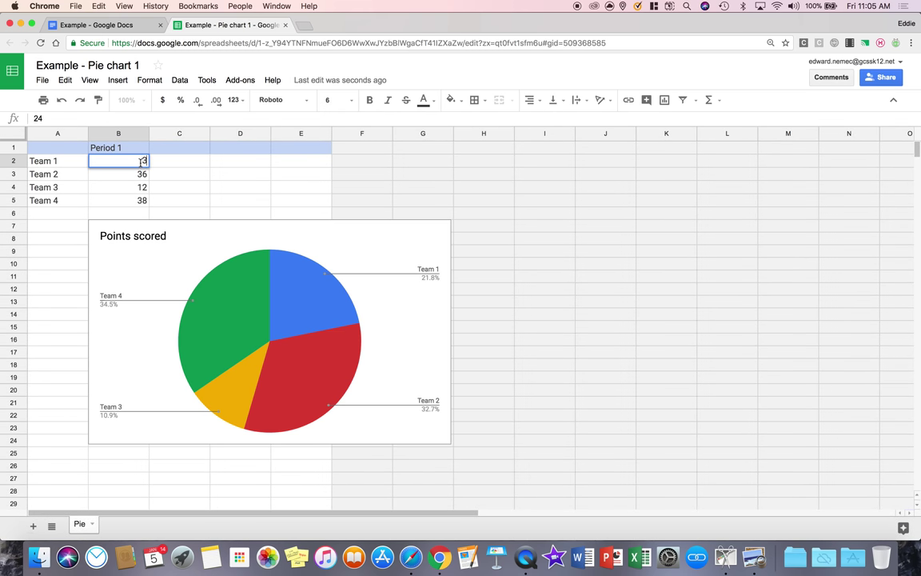
Try 120 as Team 2's Period 1 value in B3, and replace it with 10.
click(140, 174)
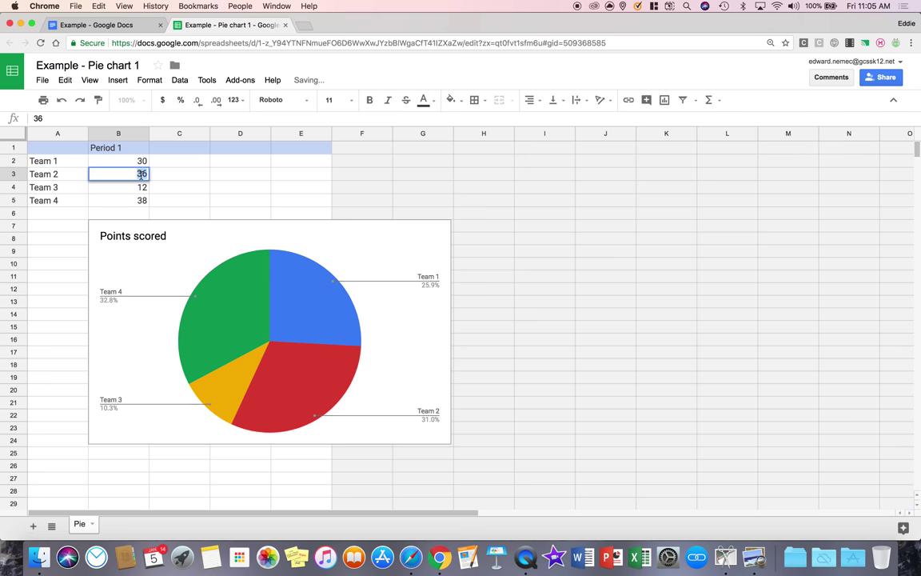
text(120)
click(140, 185)
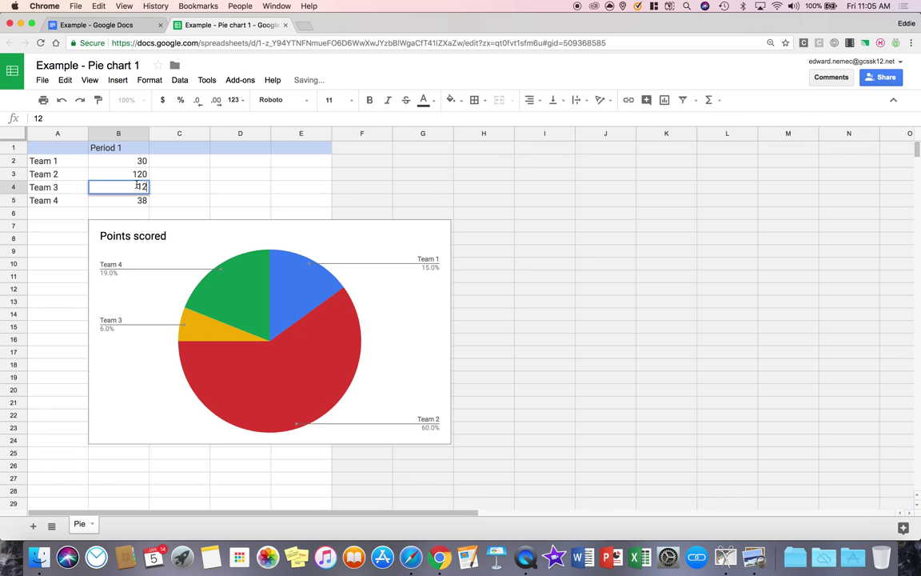
click(139, 176)
double_click(139, 176)
text(10)
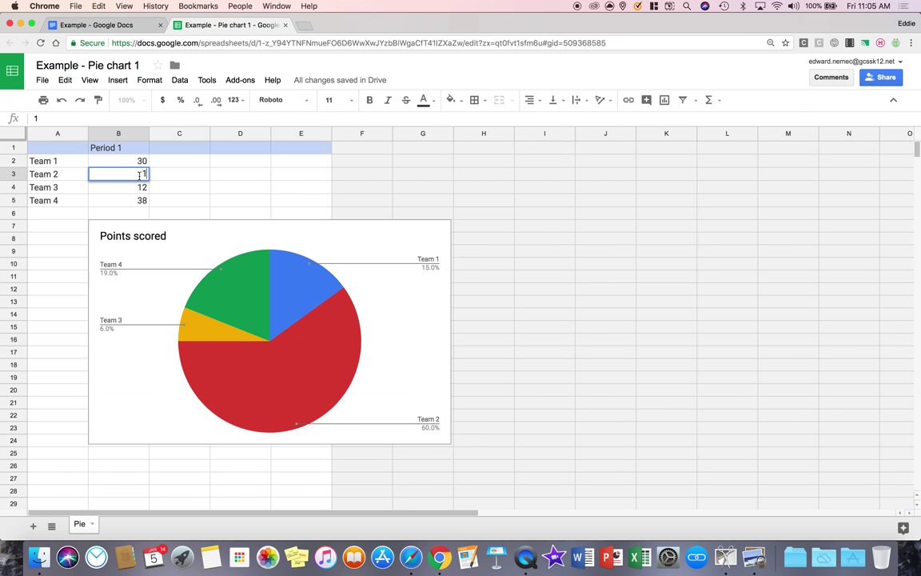
Set Team 3's Period 1 value in B4 to 127, close the spreadsheet and deselect the chart in the document.
click(138, 186)
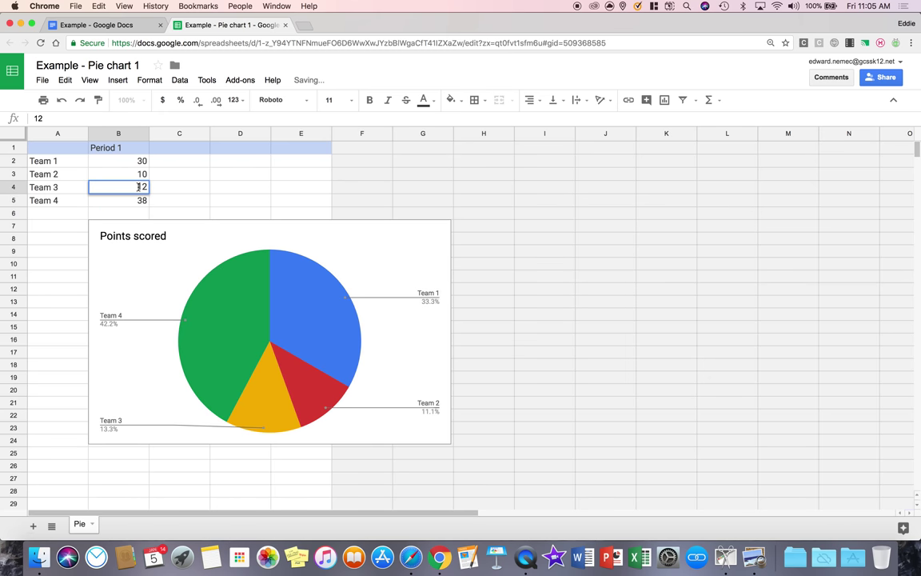
double_click(140, 187)
text(7)
click(142, 201)
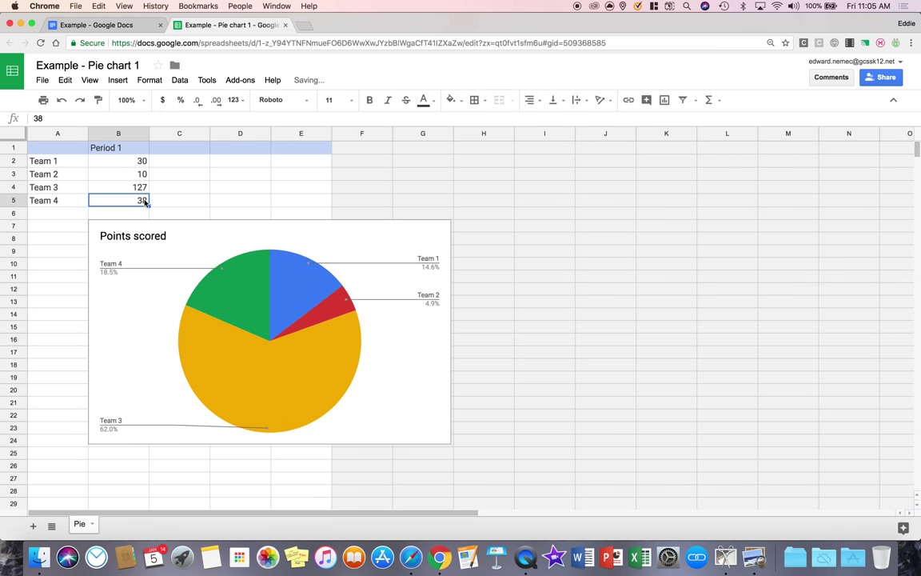
click(221, 174)
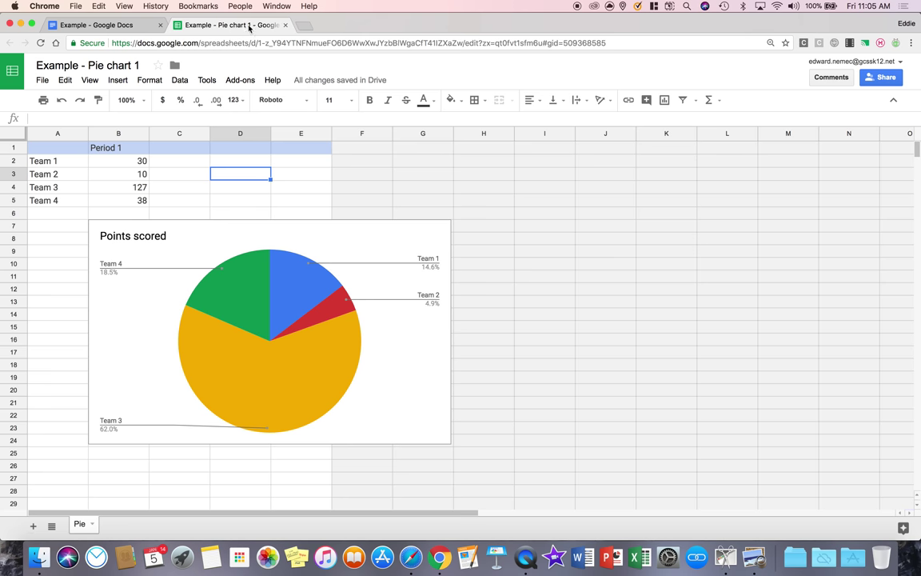
click(285, 26)
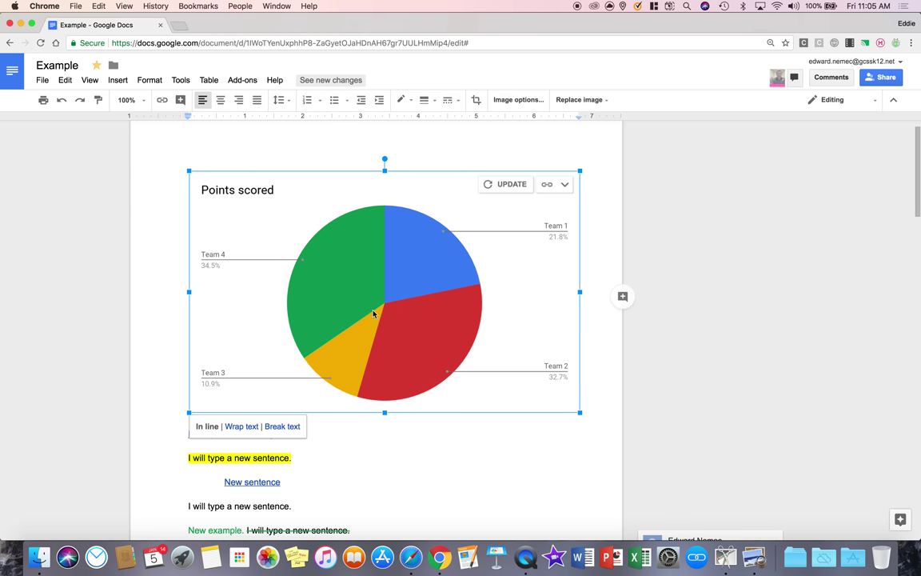
click(475, 482)
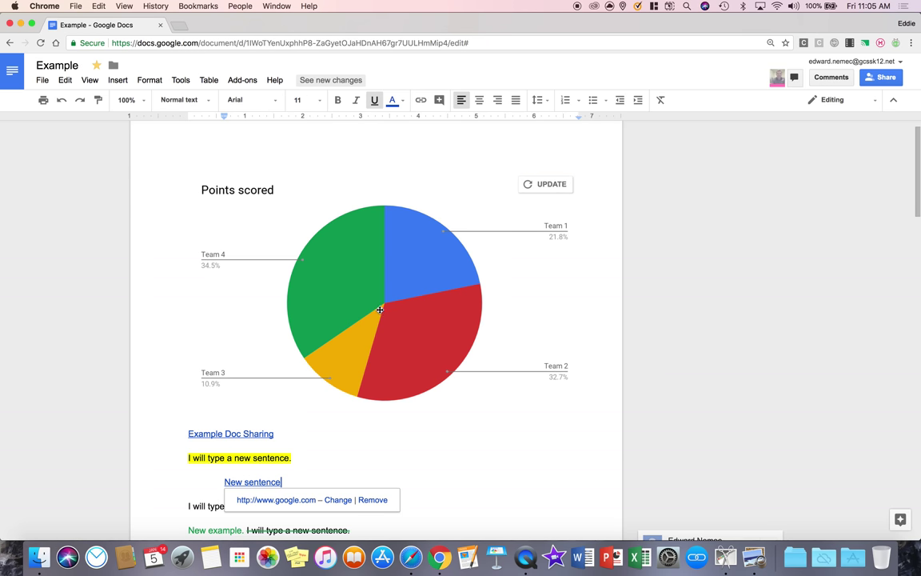
Open the linked pie chart's source spreadsheet and set Team 4's Period 1 value in B5 to 30.
click(407, 318)
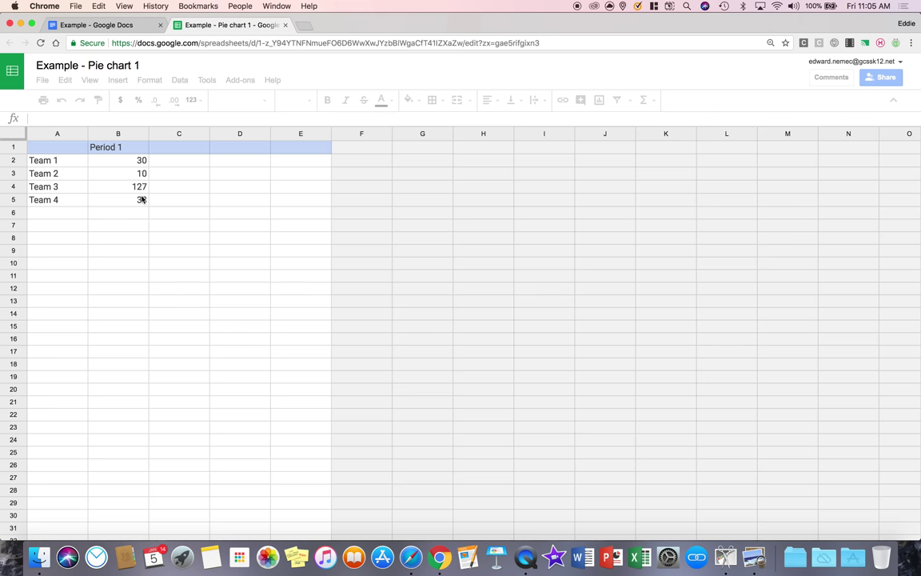
click(139, 199)
double_click(136, 200)
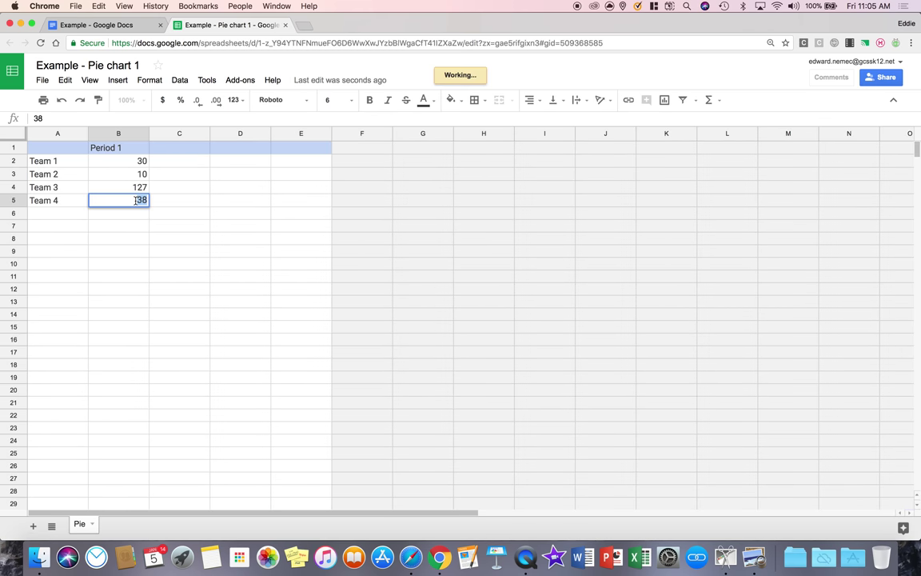
text(30)
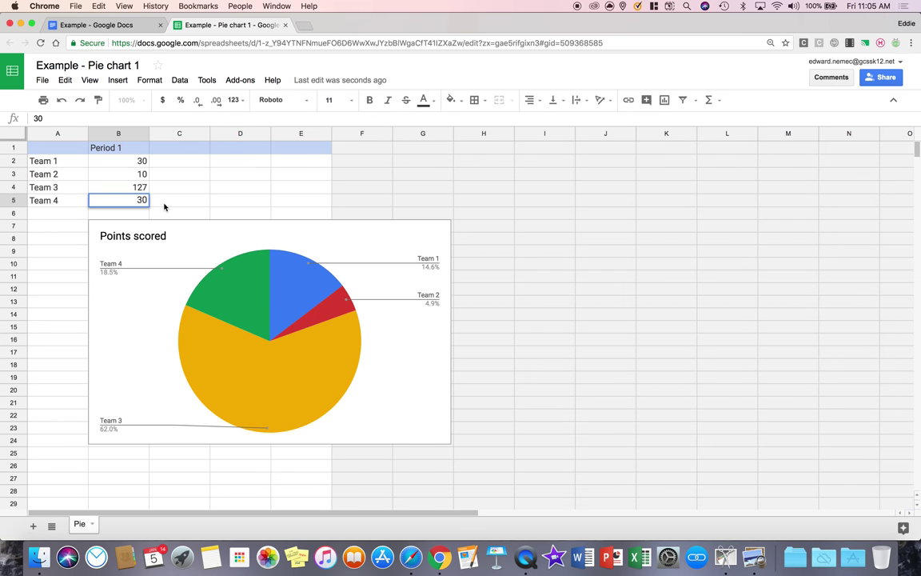
key(Return)
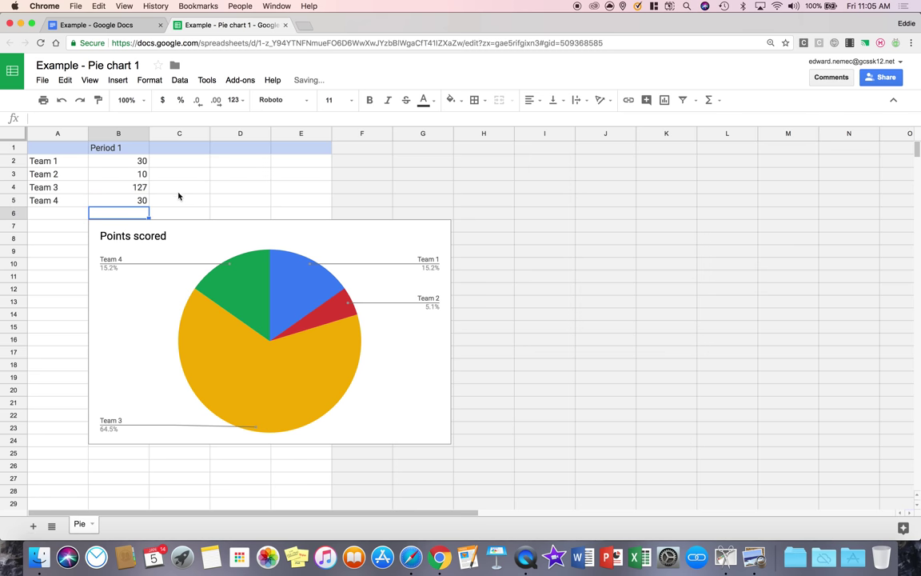
click(156, 200)
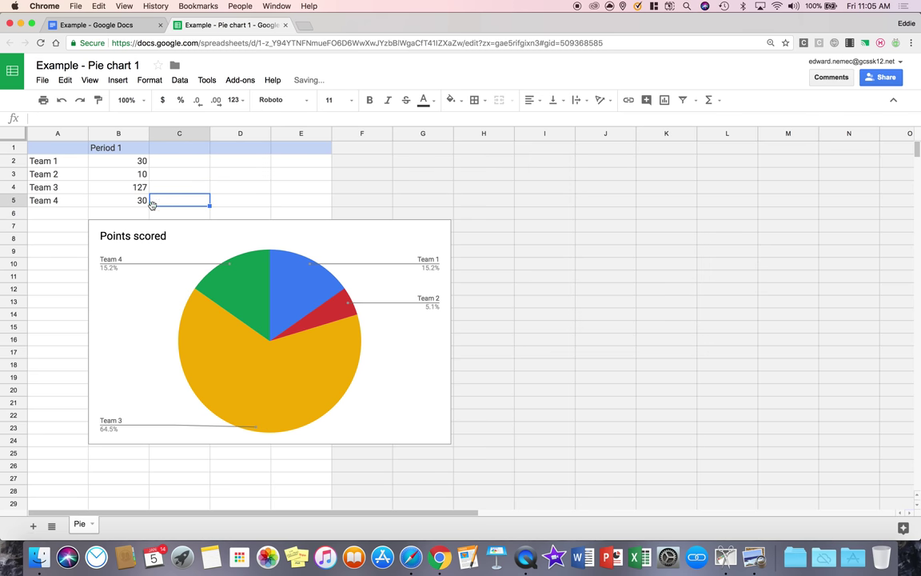
Return to the document and update the linked pie chart with the edited spreadsheet values.
click(95, 27)
click(391, 483)
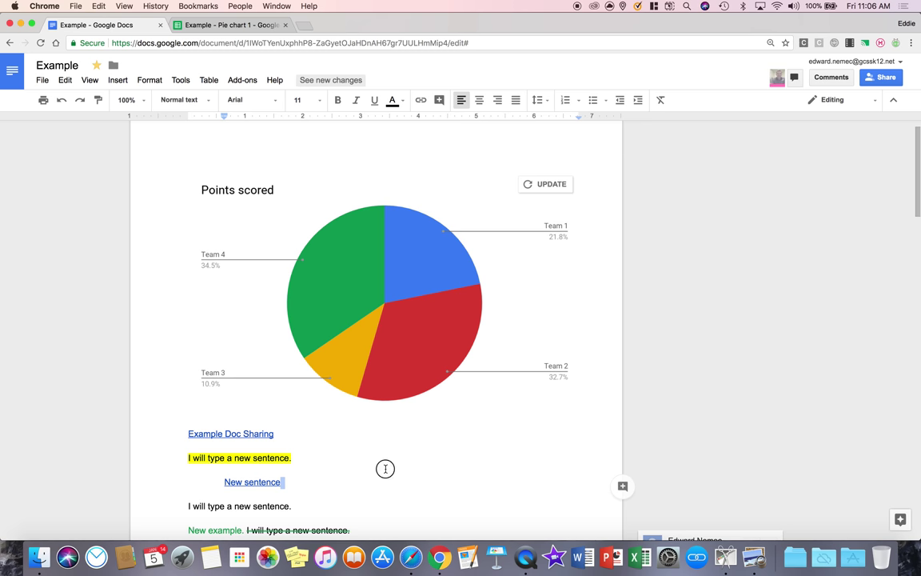
click(401, 318)
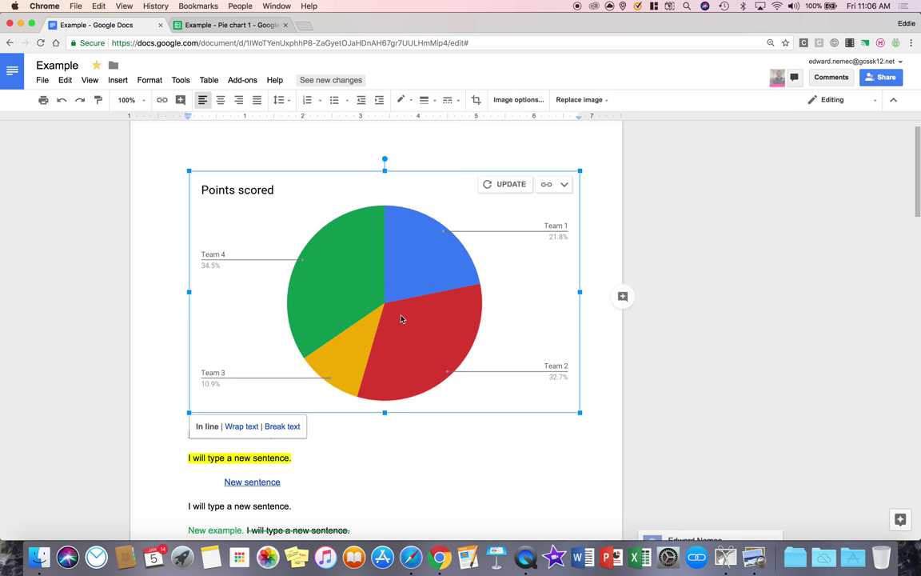
click(502, 186)
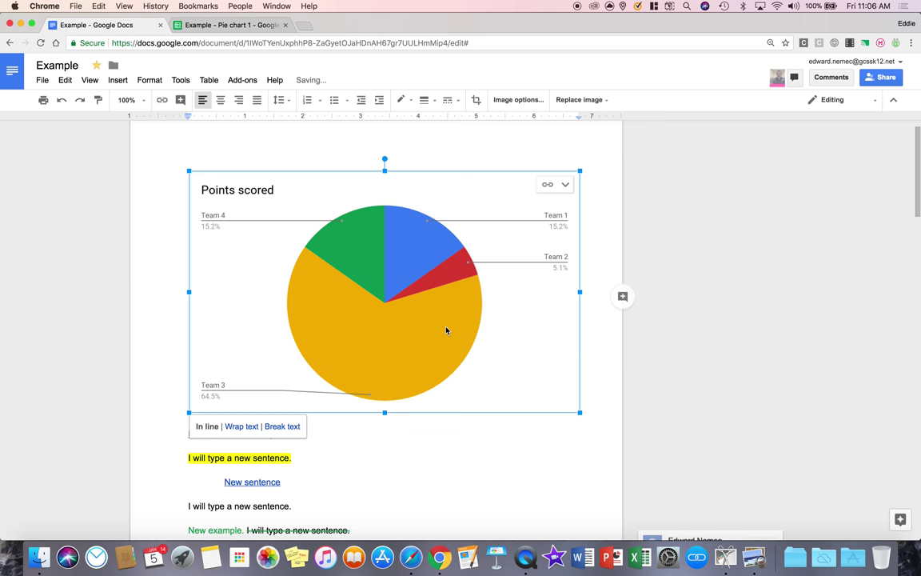
click(410, 444)
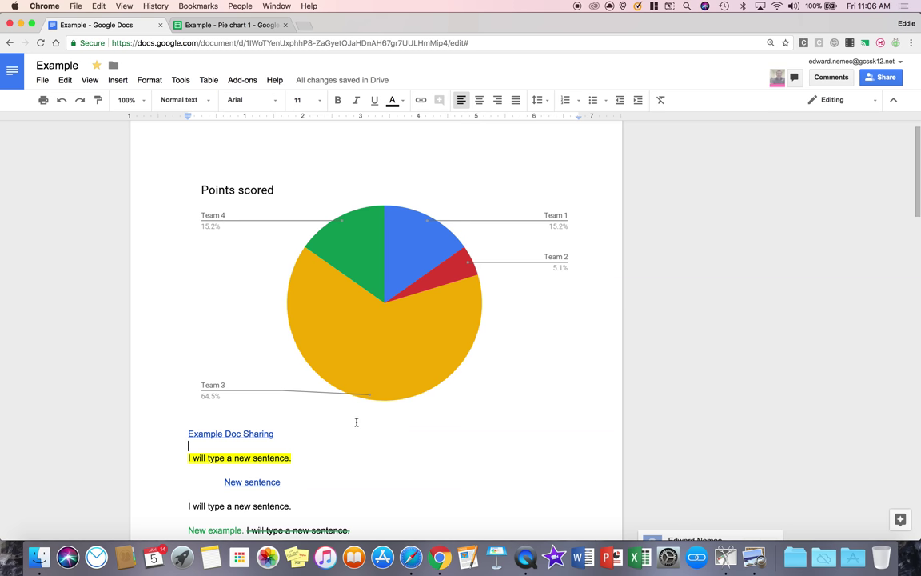
click(346, 410)
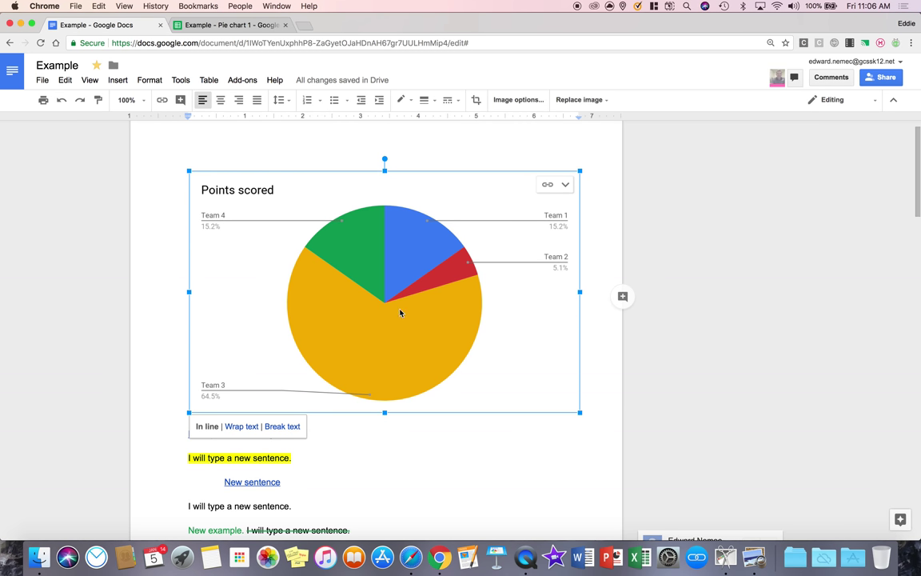
Close the source spreadsheet, reopen it from the document's pie chart, and rename the Team 1 label in A2 as "Example".
click(233, 25)
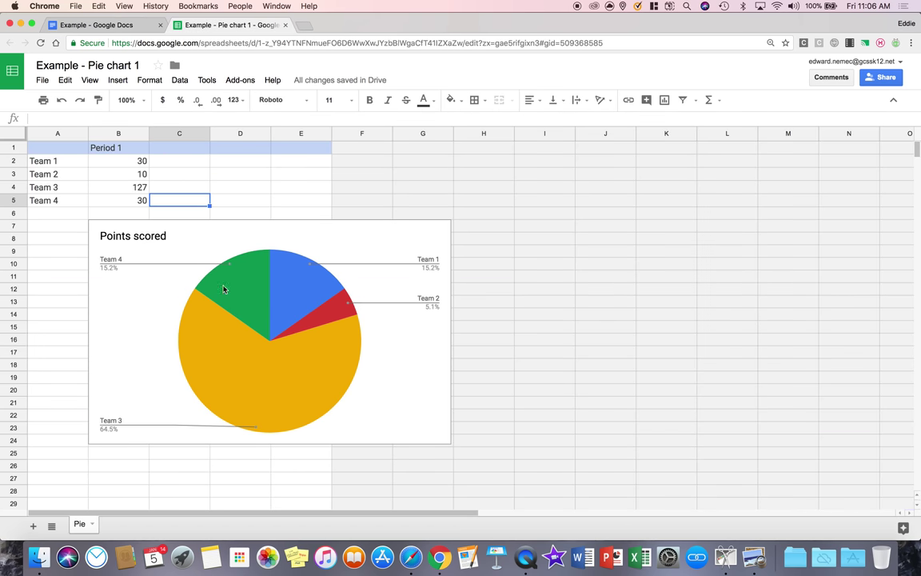
click(285, 26)
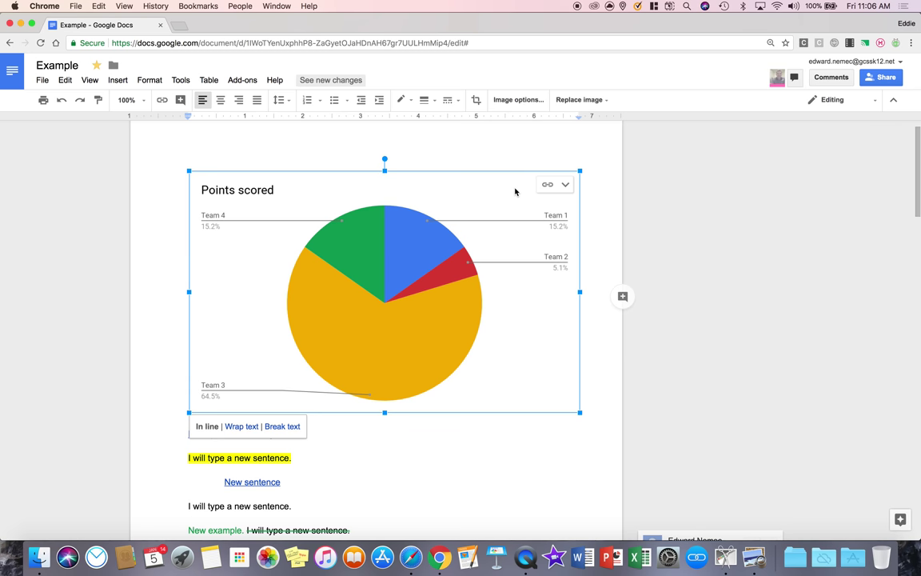
double_click(210, 208)
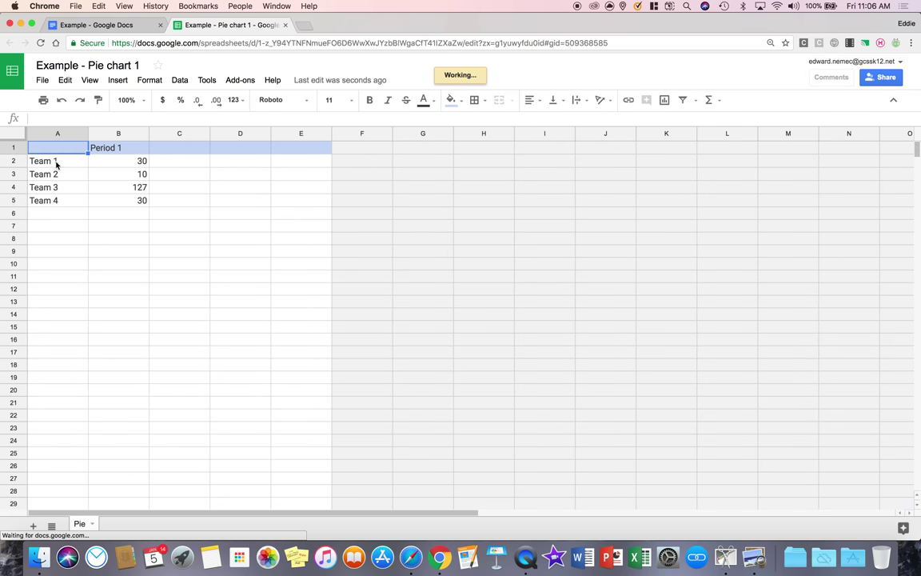
click(56, 160)
double_click(55, 161)
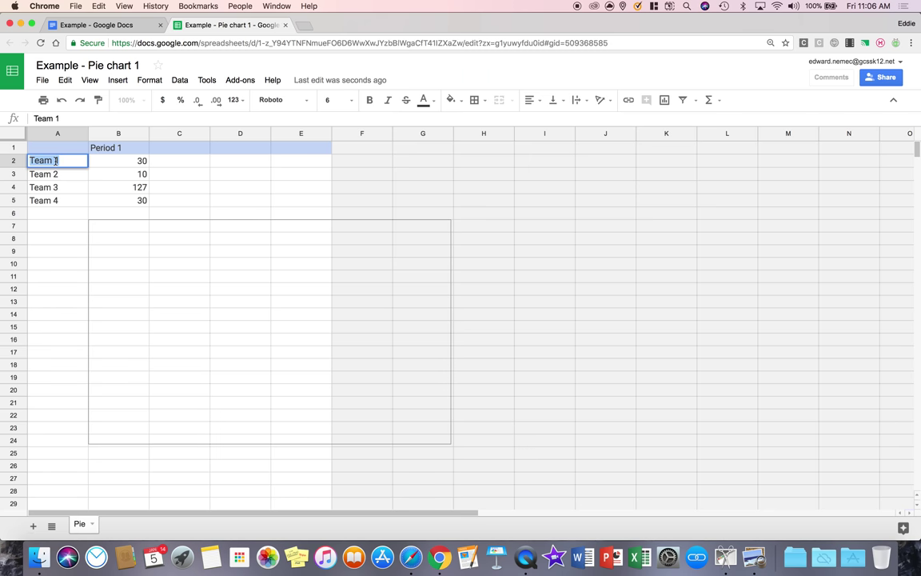
text(Example)
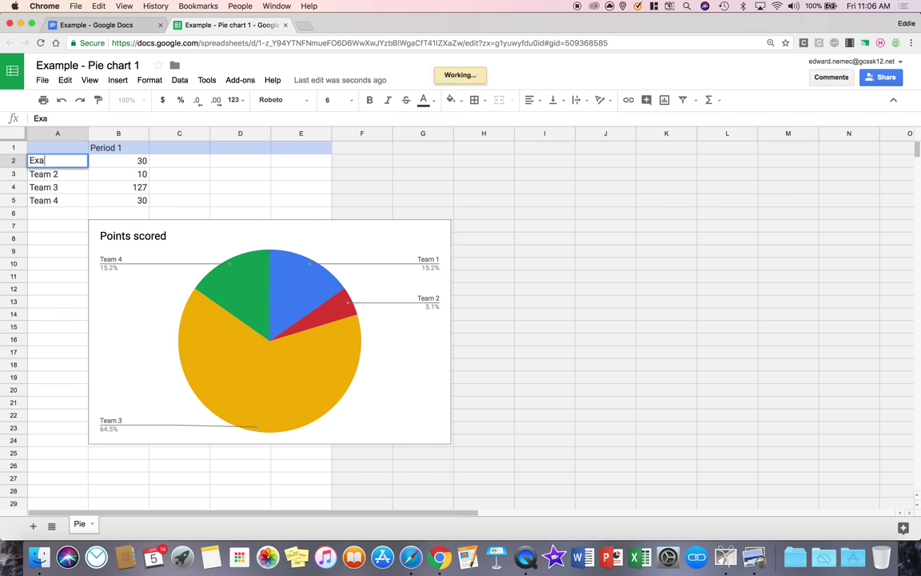
click(284, 185)
Update the linked pie chart in the document with the renamed label, and delete the chart.
click(137, 29)
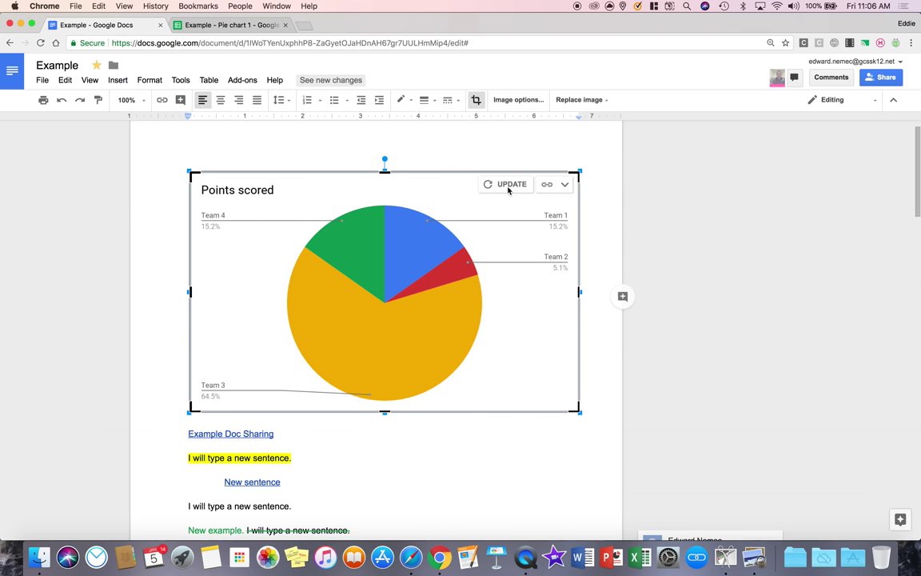
click(508, 186)
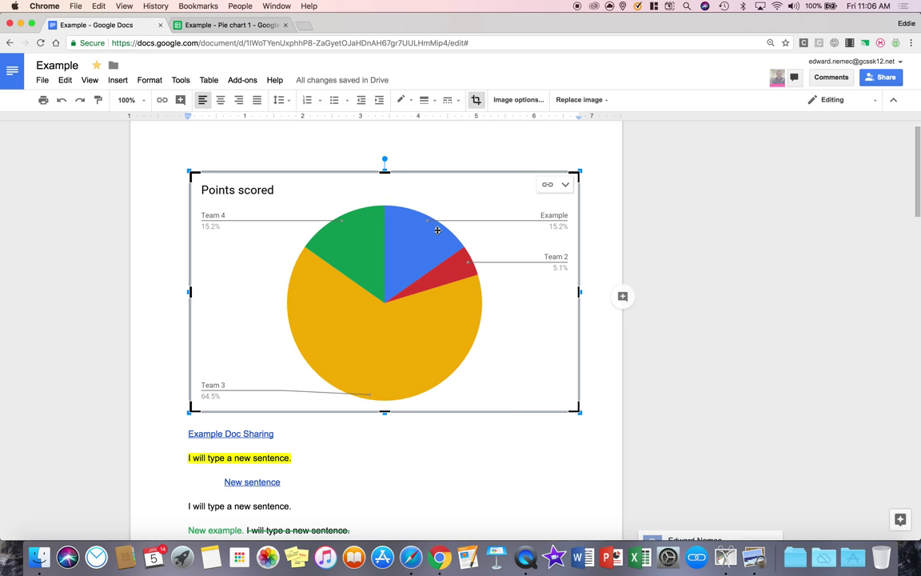
click(588, 354)
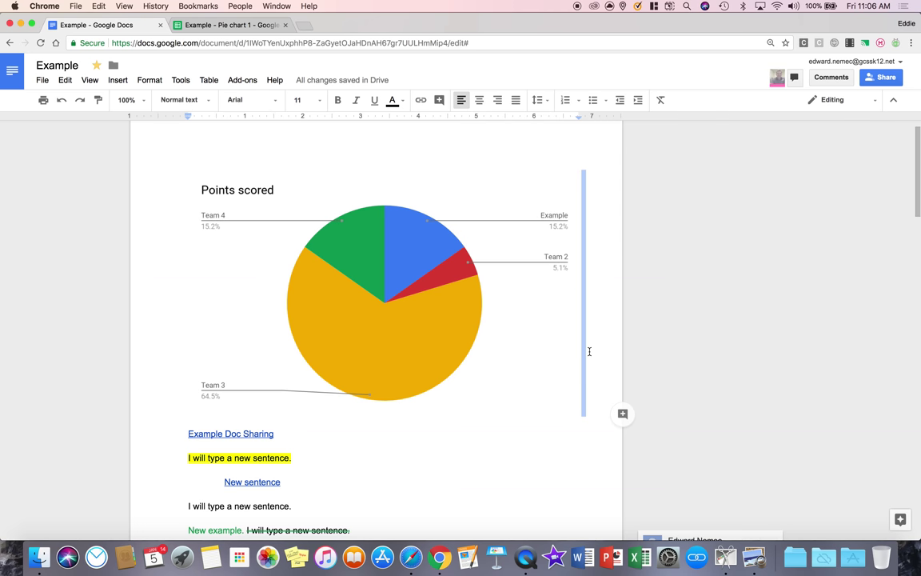
key(BackSpace)
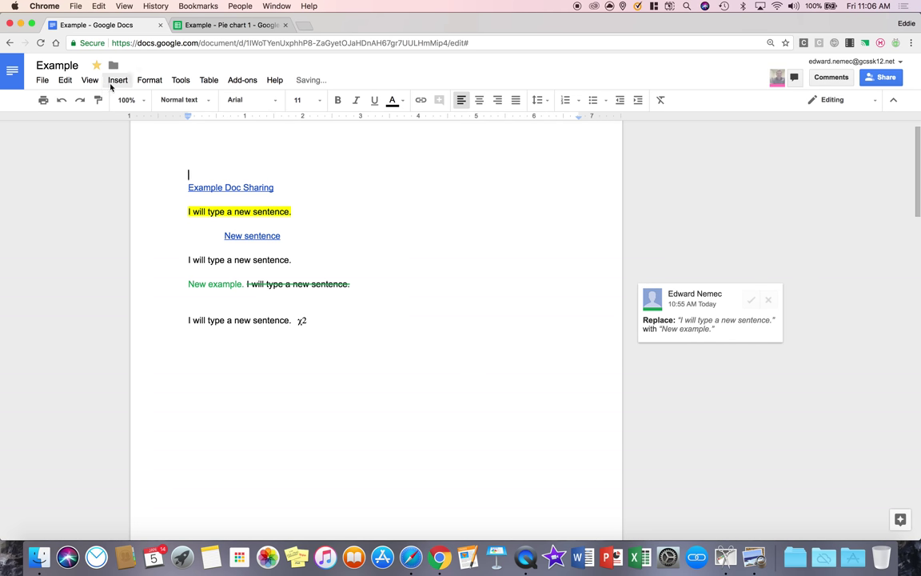
Insert a 3 x 3 table above "Example Doc Sharing" and undo the insertion.
click(113, 81)
mouse_move(181, 179)
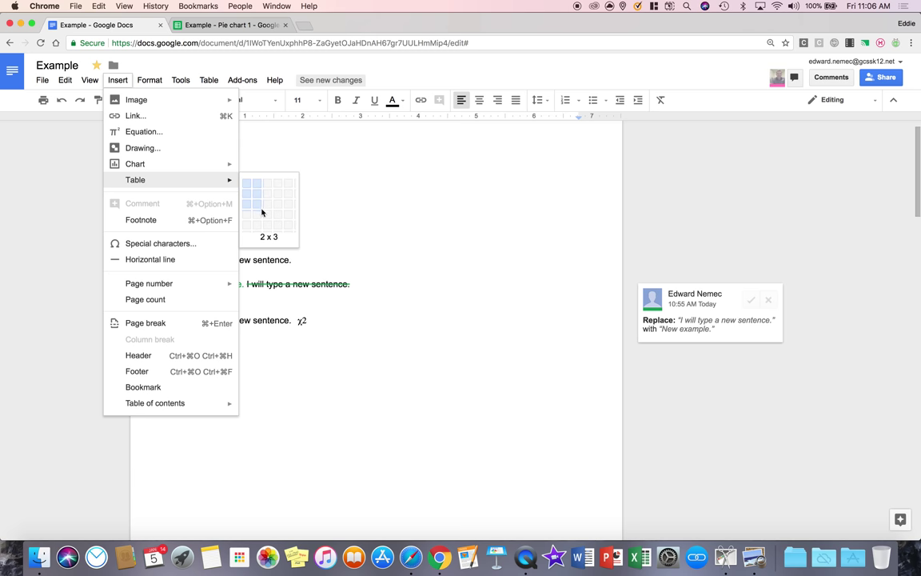
click(268, 211)
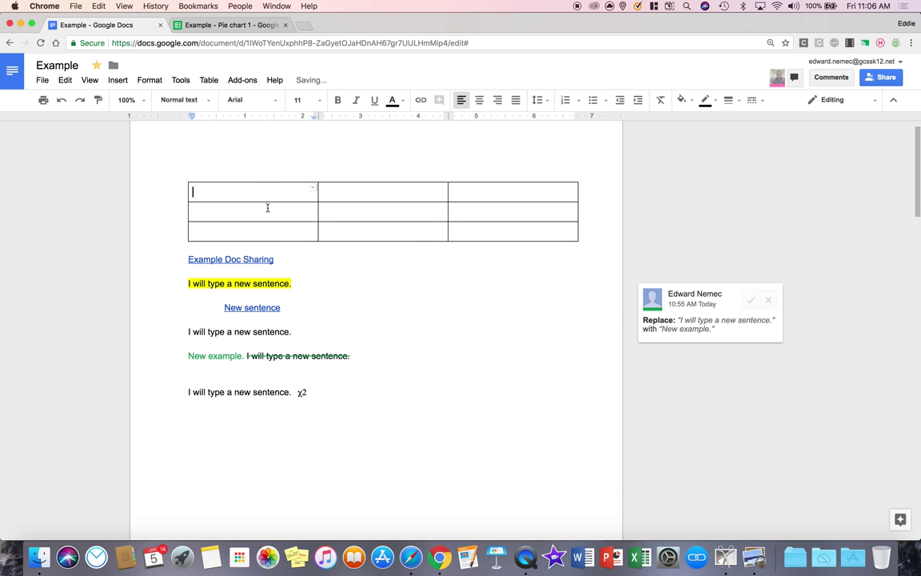
click(584, 233)
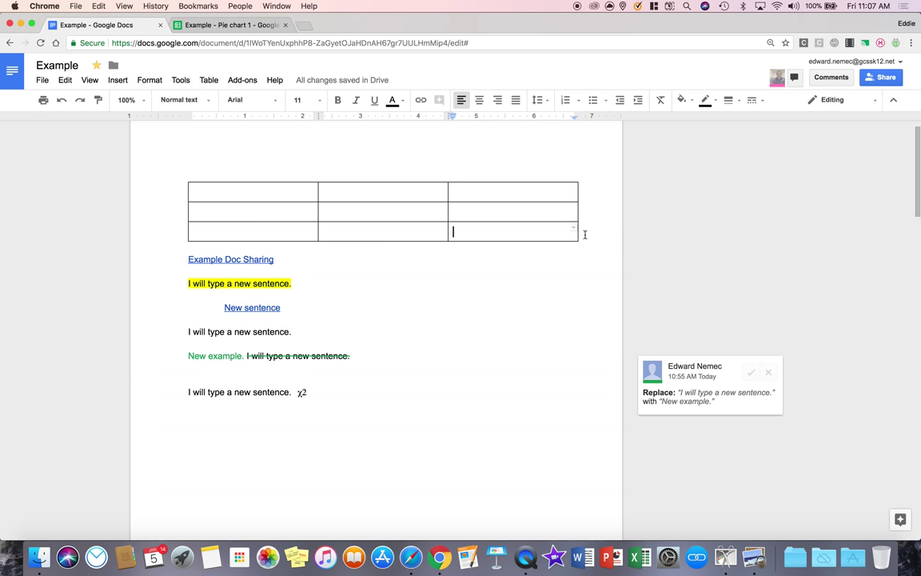
click(62, 100)
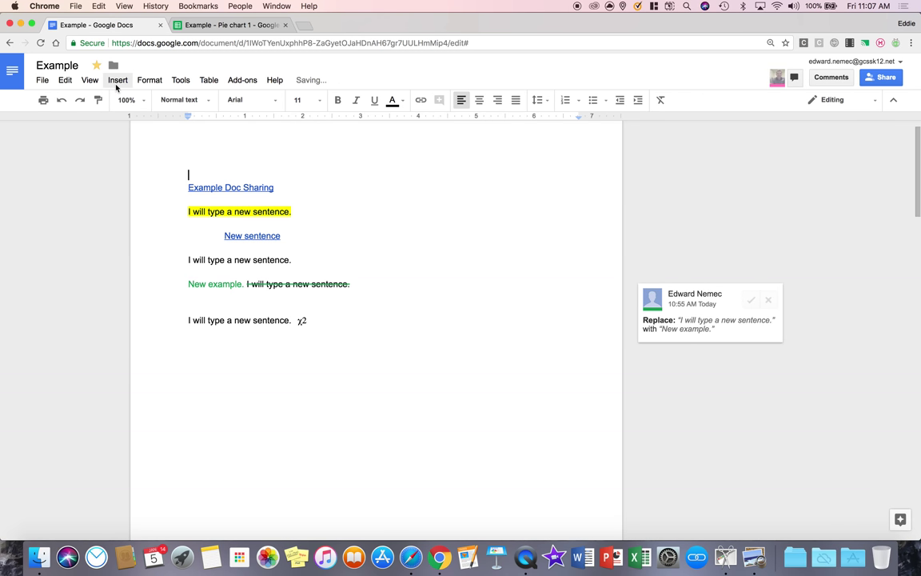
Select the "Example Doc Sharing" text and add a footnote to it.
click(117, 81)
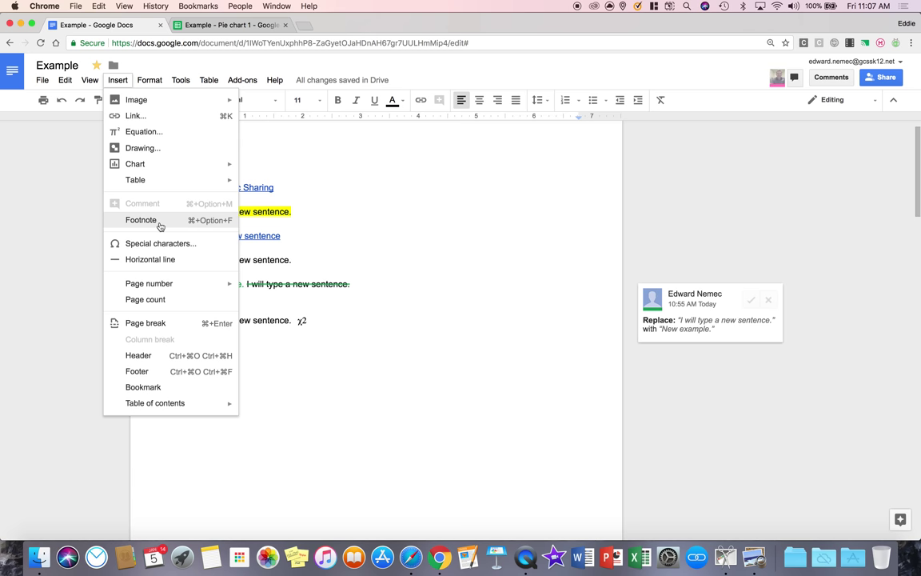
click(288, 187)
drag(288, 188, 189, 187)
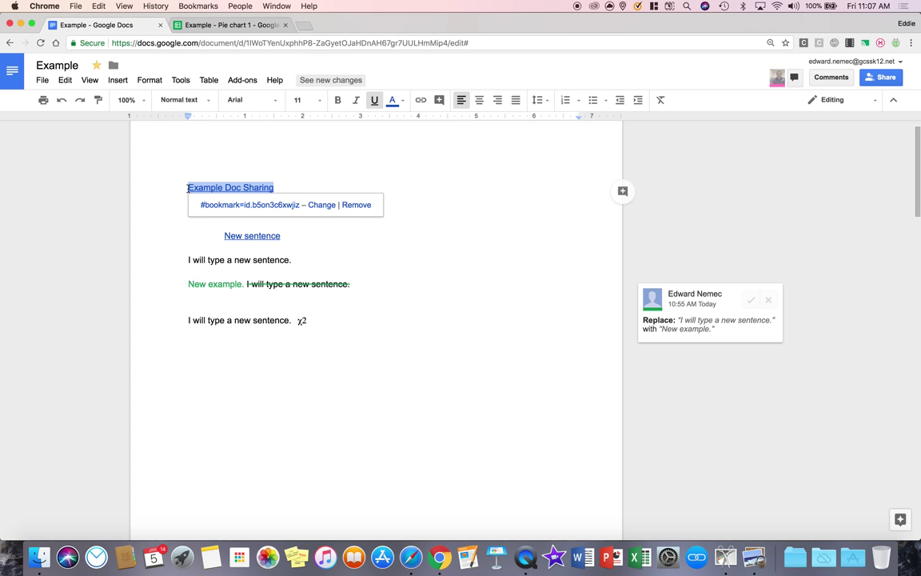
click(117, 80)
click(164, 218)
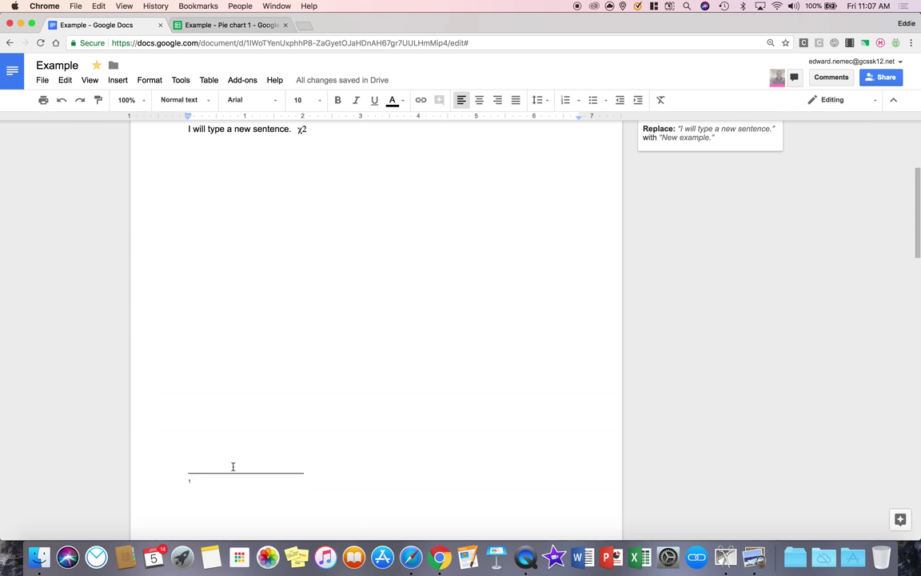
scroll(232, 464, up, 10)
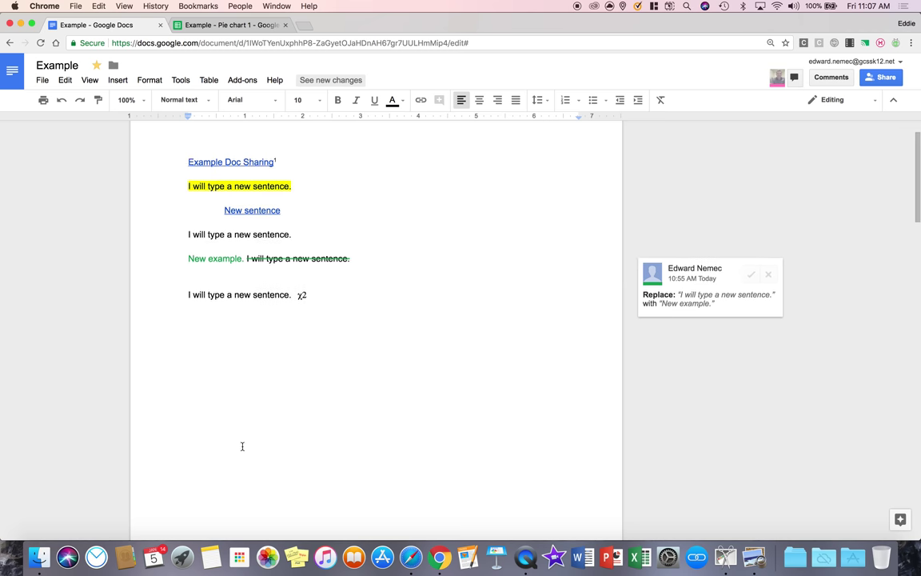
scroll(243, 444, down, 5)
scroll(260, 387, up, 3)
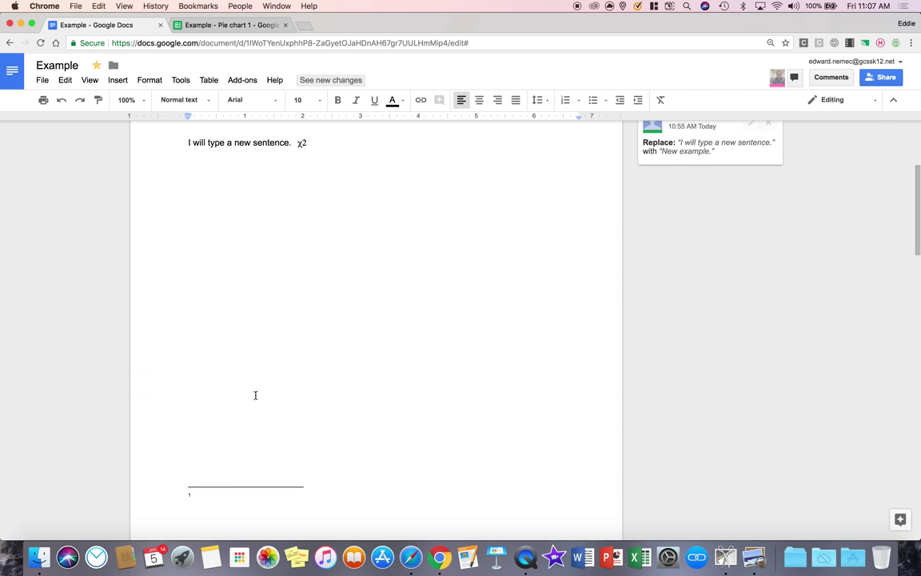
scroll(260, 387, up, 3)
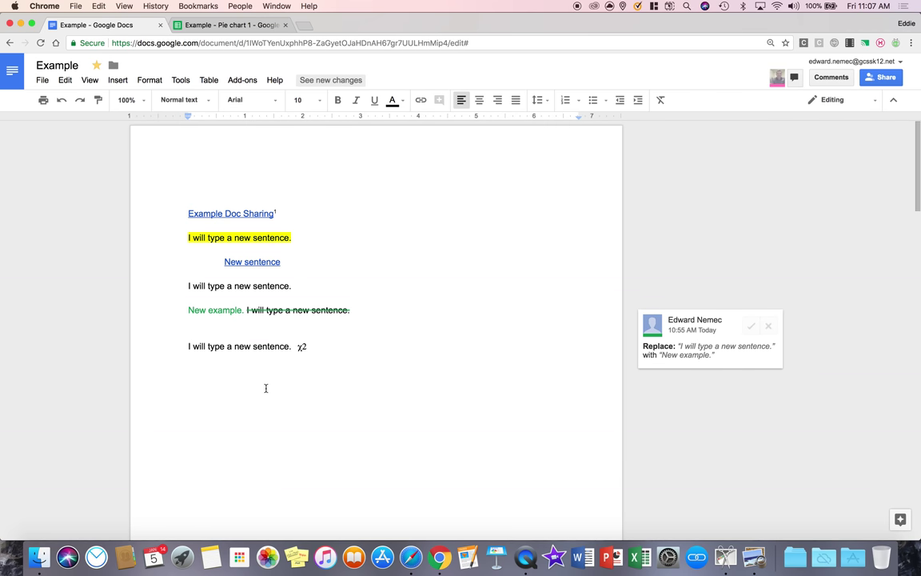
double_click(283, 212)
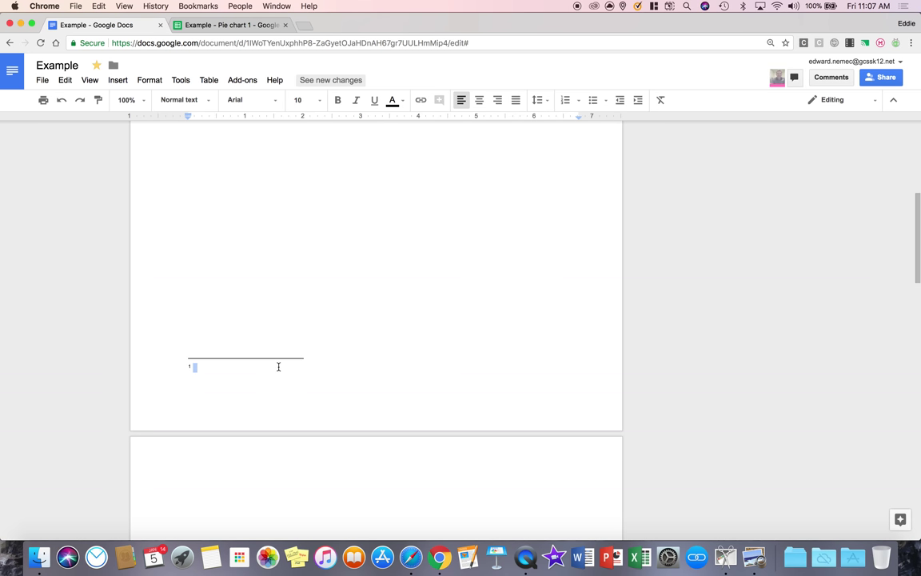
text(www.google.com)
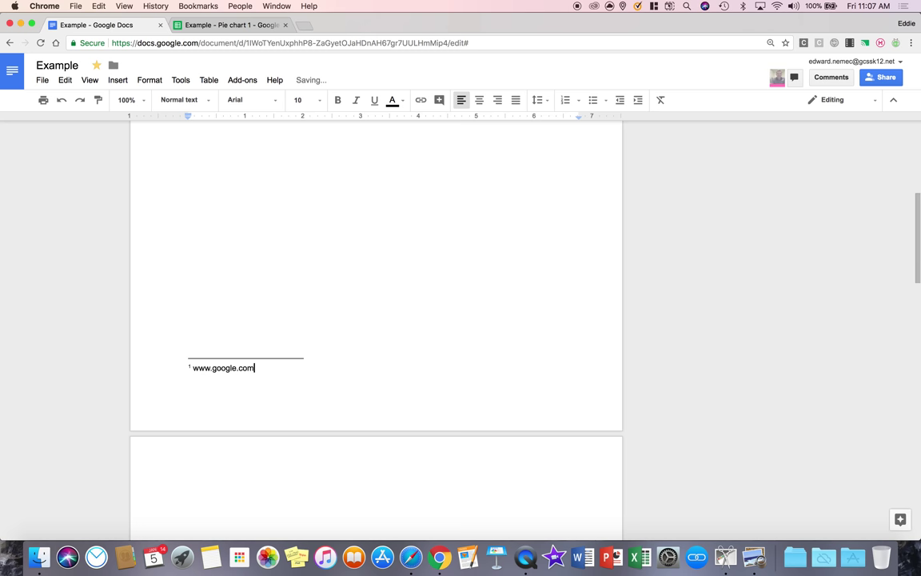
Insert the special character "Upwards White Arrow From Bar" on the empty line above "Example Doc Sharing".
scroll(300, 255, up, 10)
click(337, 237)
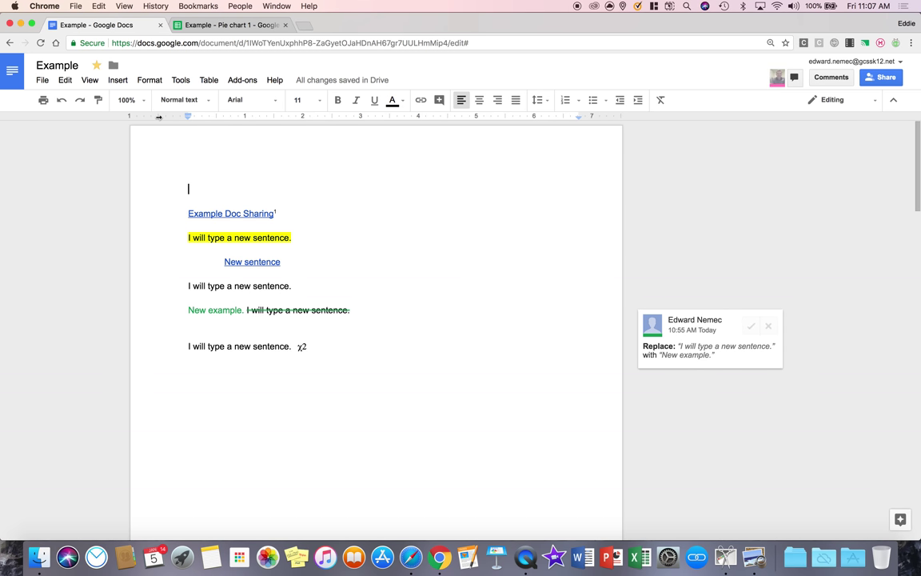
click(117, 83)
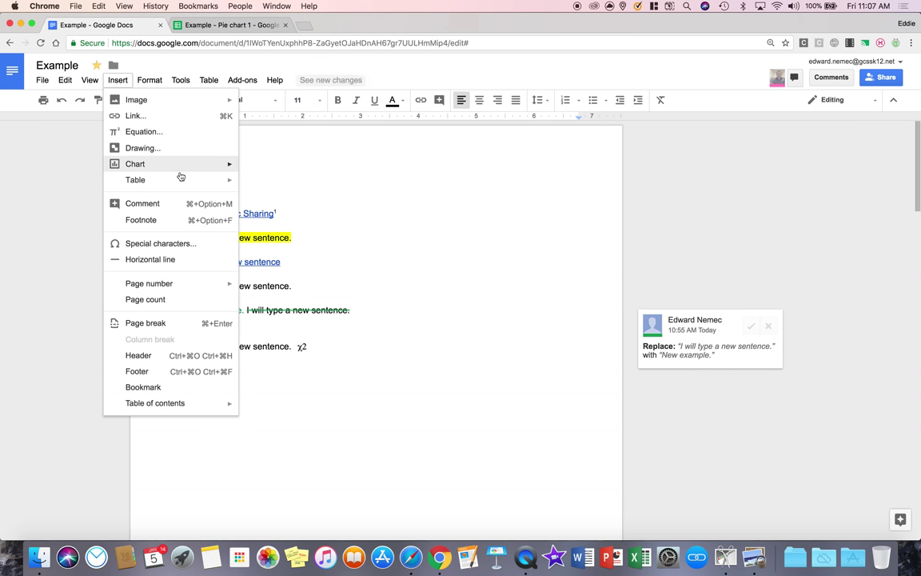
click(160, 244)
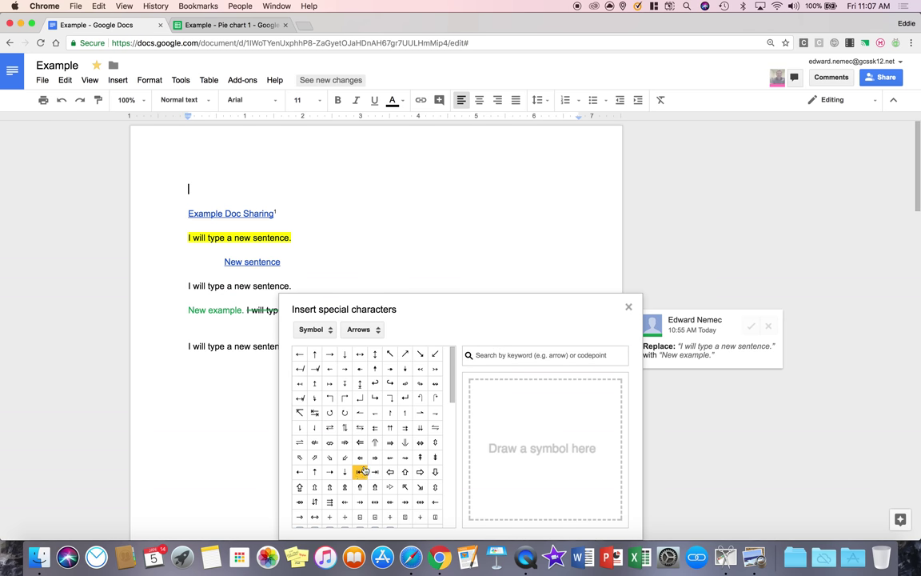
click(301, 487)
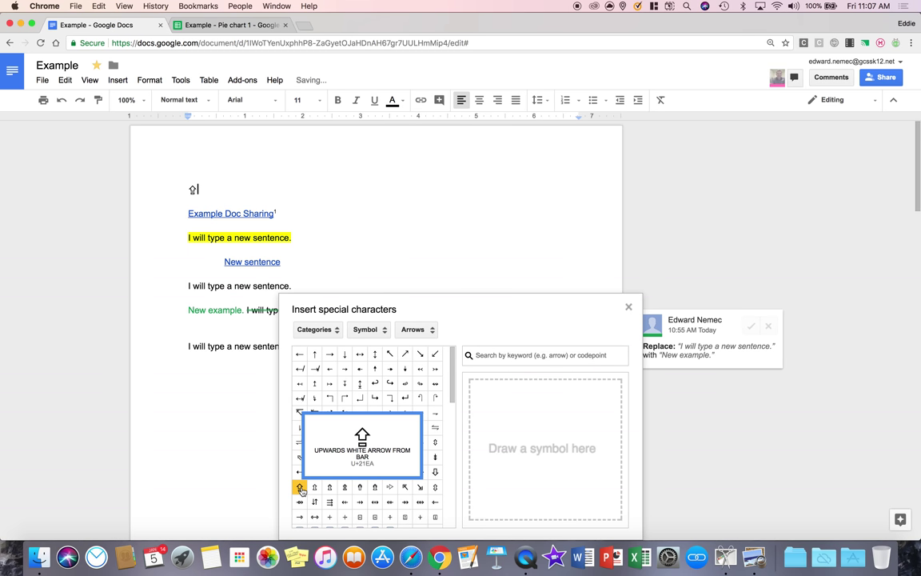
Try searching for a special character by sketching a freehand scribble, and clear the sketch.
scroll(368, 432, down, 2)
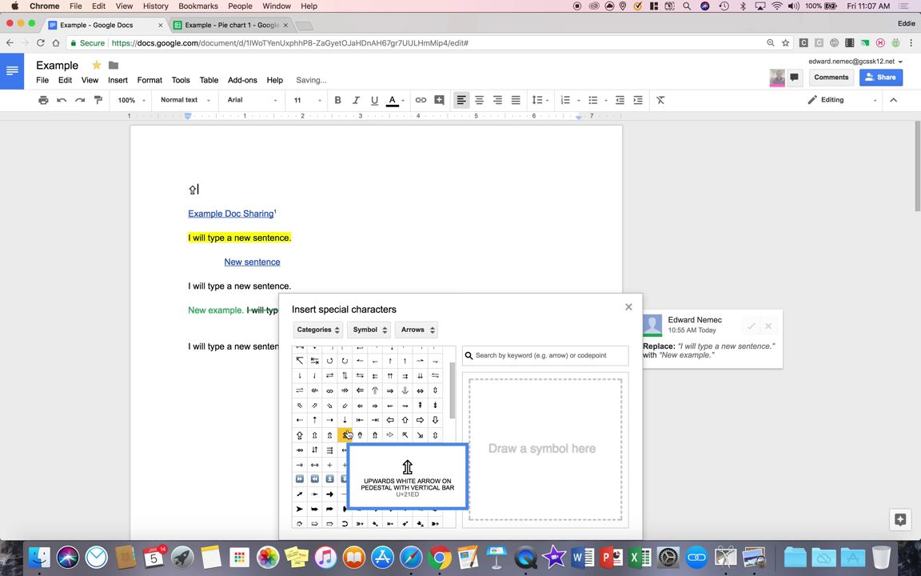
click(544, 438)
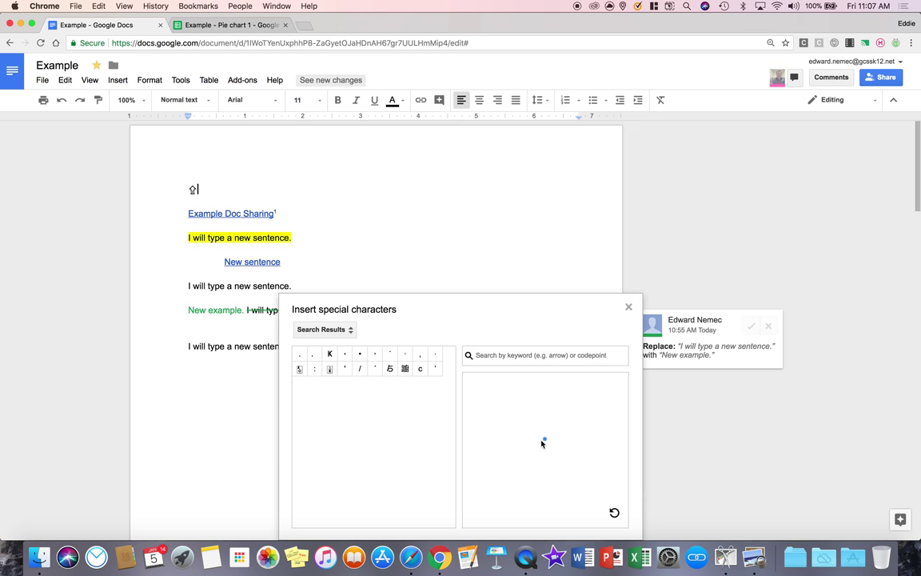
mouse_move(509, 425)
mouse_down()
mouse_move(547, 452)
mouse_move(522, 476)
mouse_move(524, 512)
mouse_move(483, 420)
mouse_move(475, 505)
mouse_move(475, 381)
mouse_move(500, 426)
mouse_move(545, 385)
mouse_move(590, 397)
mouse_move(574, 458)
mouse_move(534, 436)
mouse_move(550, 428)
mouse_up()
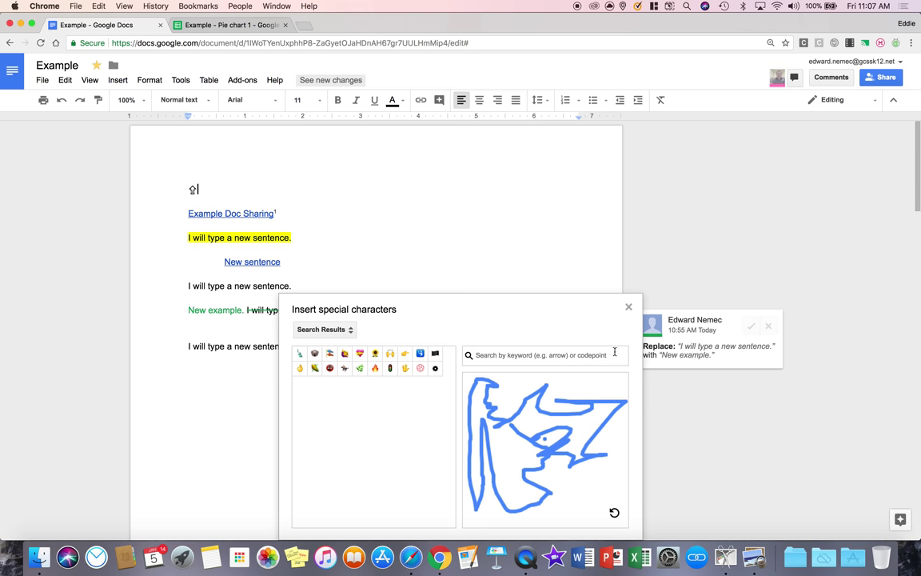
click(611, 510)
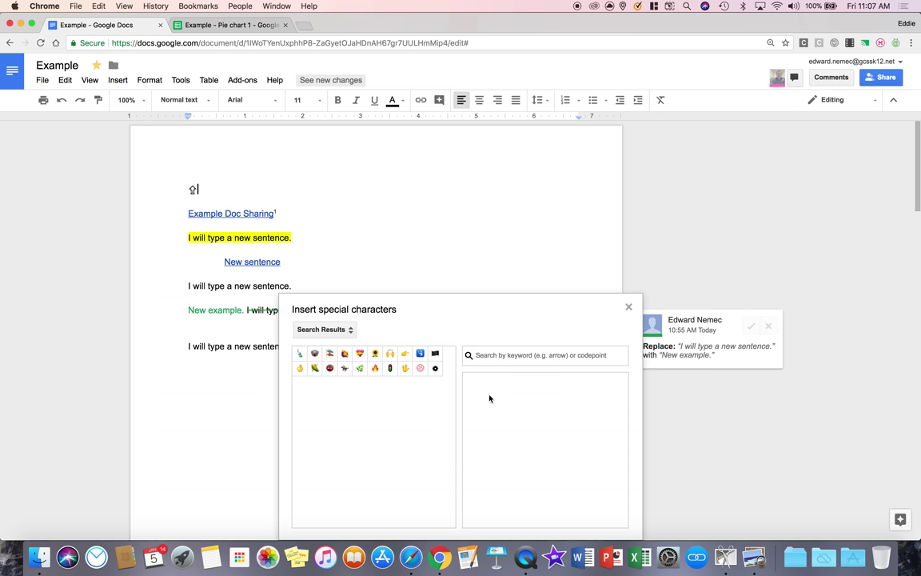
Sketch a right triangle with an arc across its square corner in the symbol drawing area and insert the looped, triangle-like character from the matches.
mouse_move(492, 399)
mouse_down()
mouse_move(487, 486)
mouse_move(563, 485)
mouse_move(498, 407)
mouse_up()
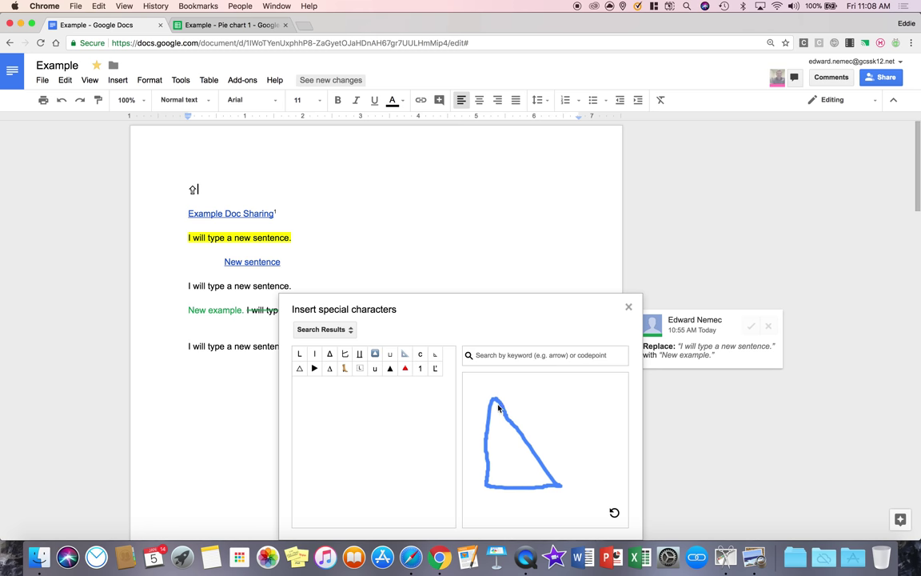
drag(486, 458, 520, 483)
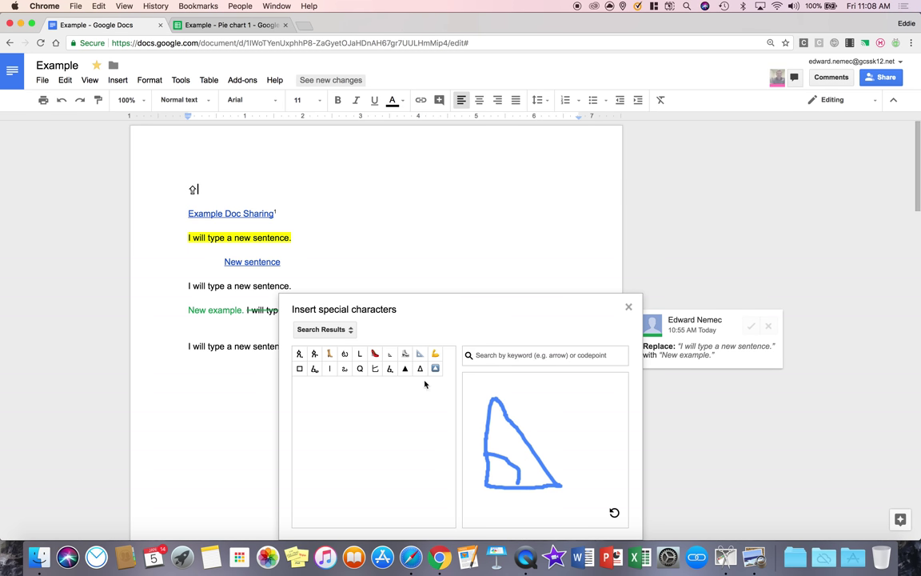
click(316, 373)
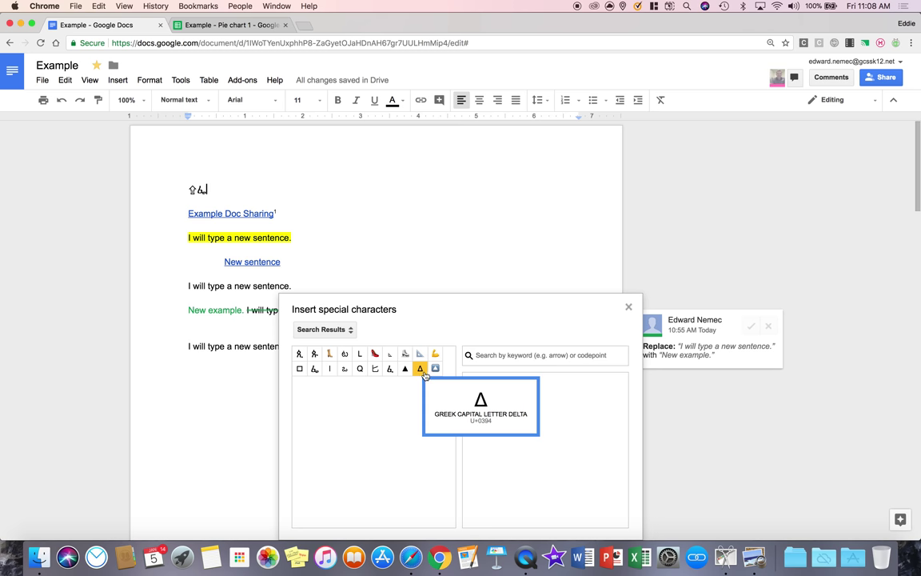
click(324, 328)
click(332, 336)
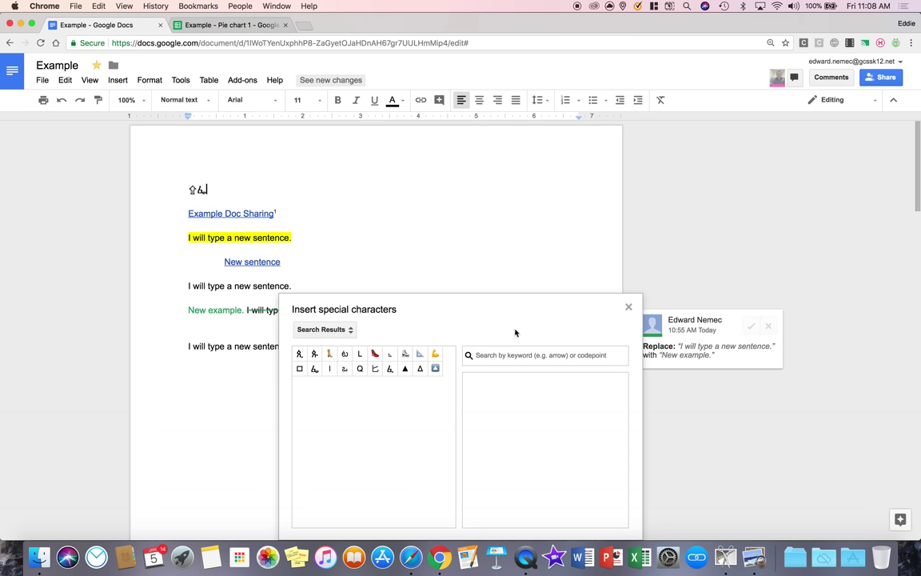
Sketch a block arrow pointing up in the symbol drawing area and insert the solid black upward arrow from the matches.
click(560, 418)
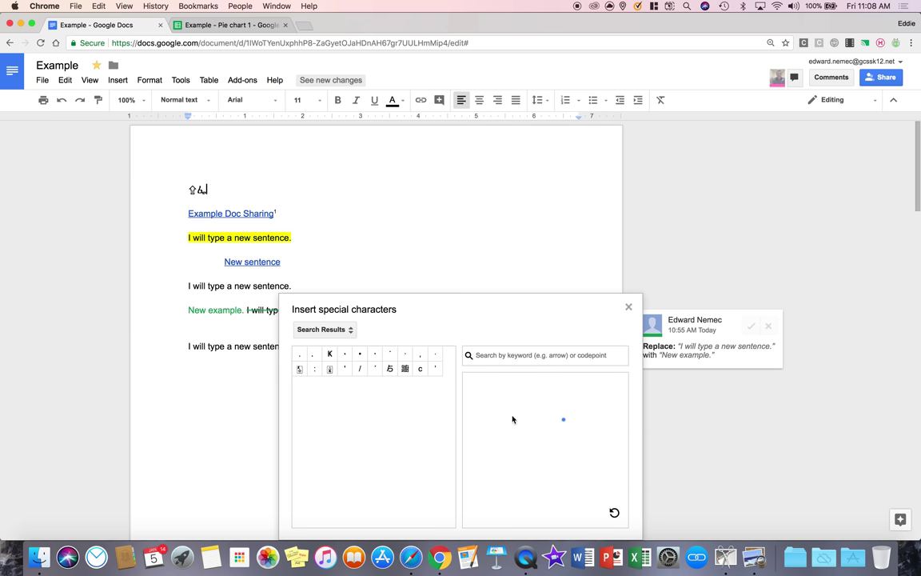
mouse_move(524, 404)
mouse_down()
mouse_move(494, 451)
mouse_move(518, 460)
mouse_move(528, 492)
mouse_move(564, 509)
mouse_move(555, 466)
mouse_move(581, 467)
mouse_move(531, 410)
mouse_up()
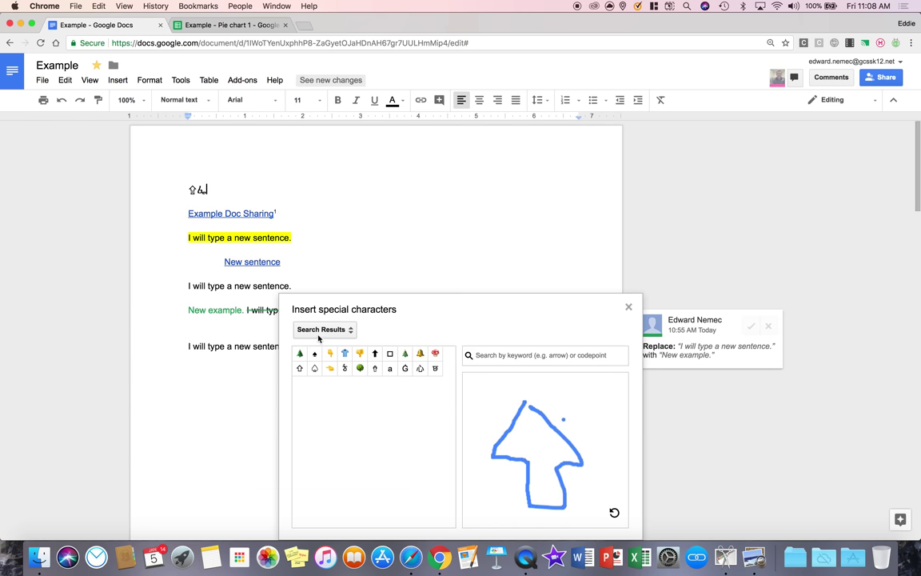
mouse_move(306, 357)
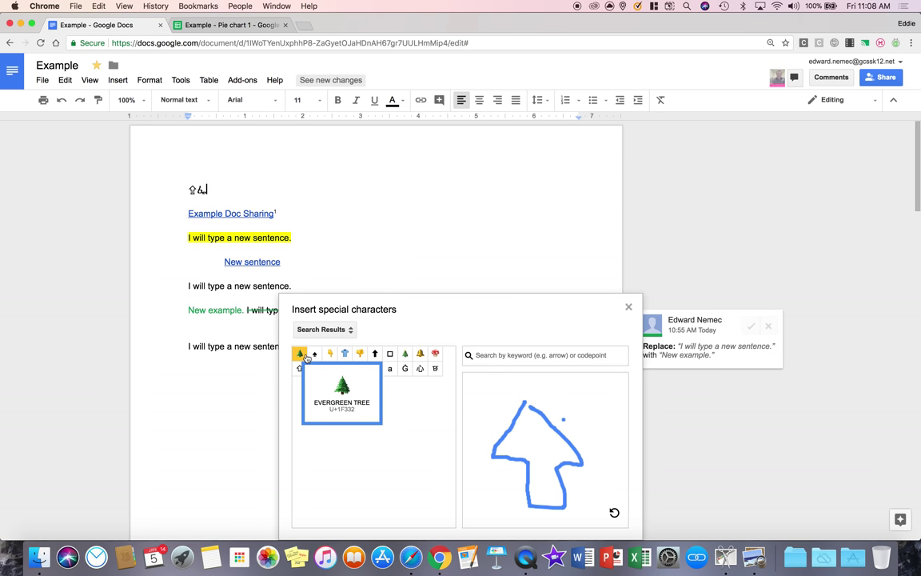
click(373, 354)
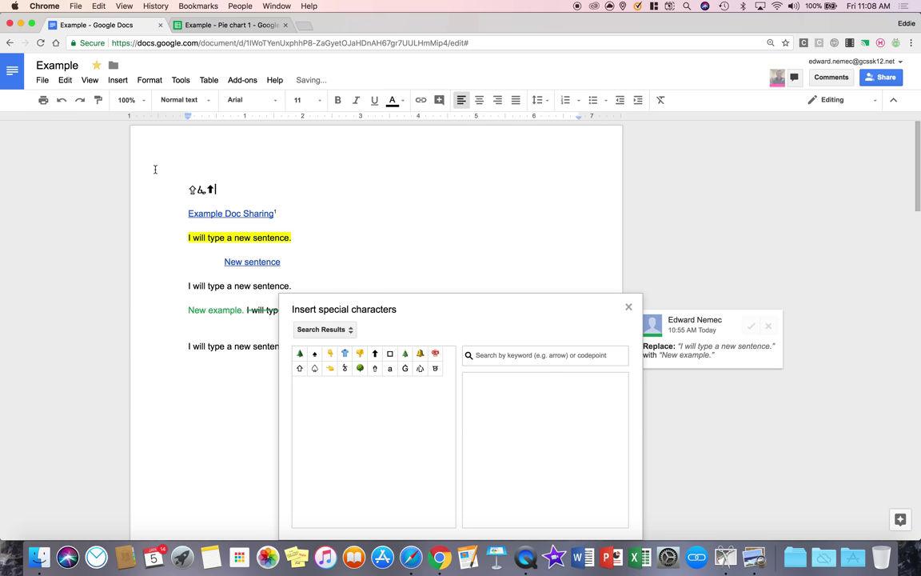
Close the special characters dialog and delete the three inserted characters above "Example Doc Sharing".
click(628, 307)
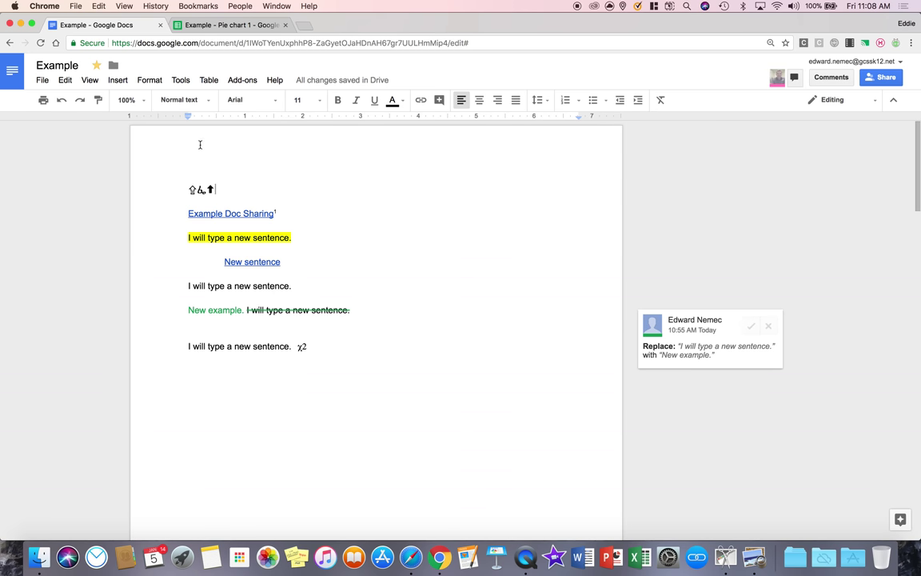
key(BackSpace)
key(BackSpace)
key(BackSpace)
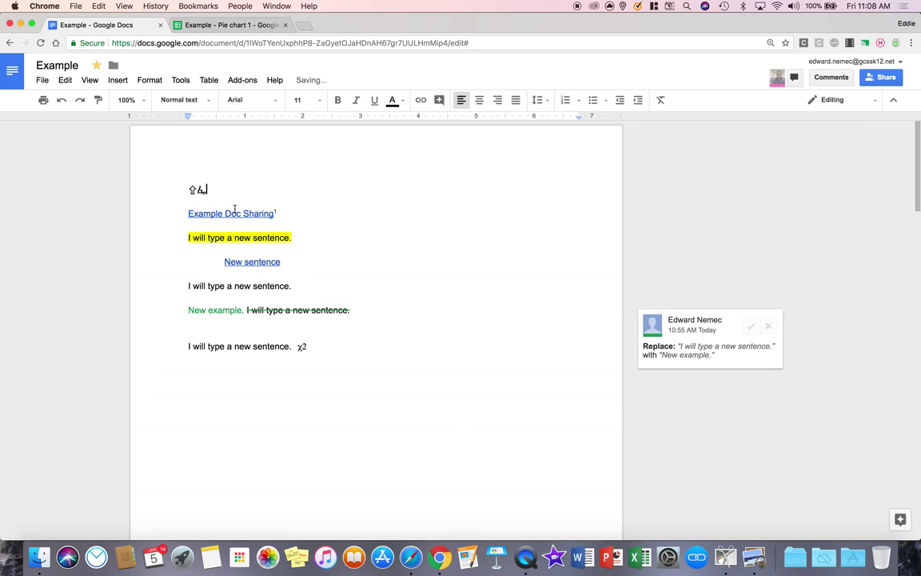
Insert a horizontal line above "Example Doc Sharing" and delete it again.
click(119, 81)
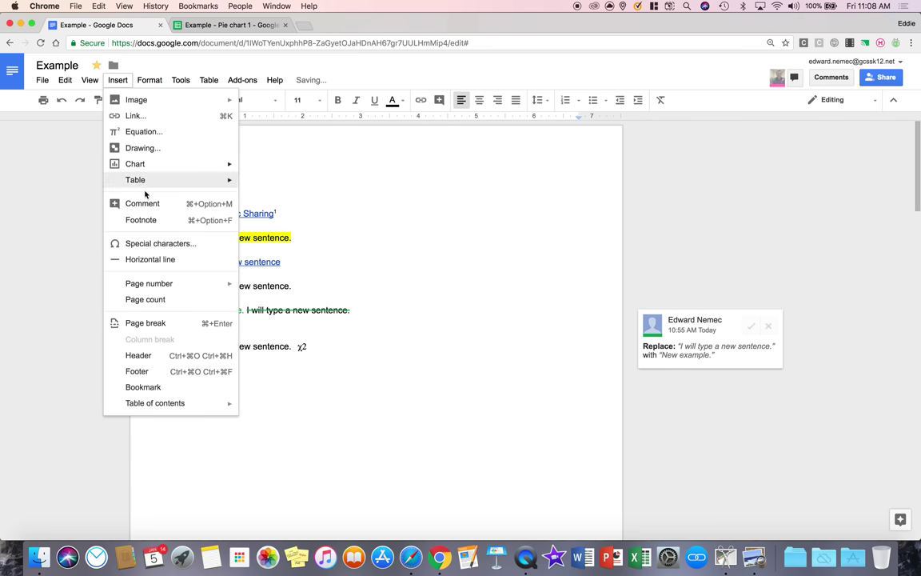
click(159, 263)
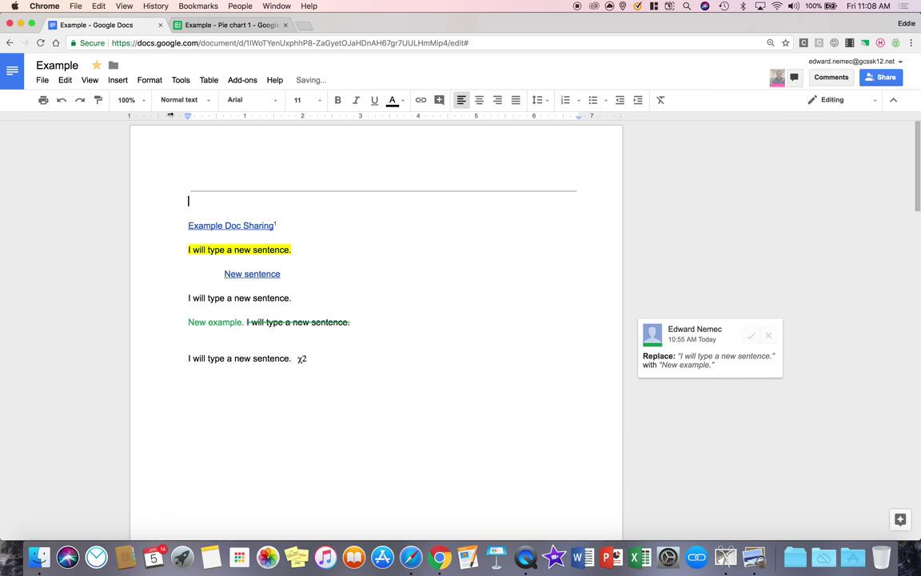
key(BackSpace)
View the page number layouts, insert the page count above "Example Doc Sharing" and delete it again.
click(117, 80)
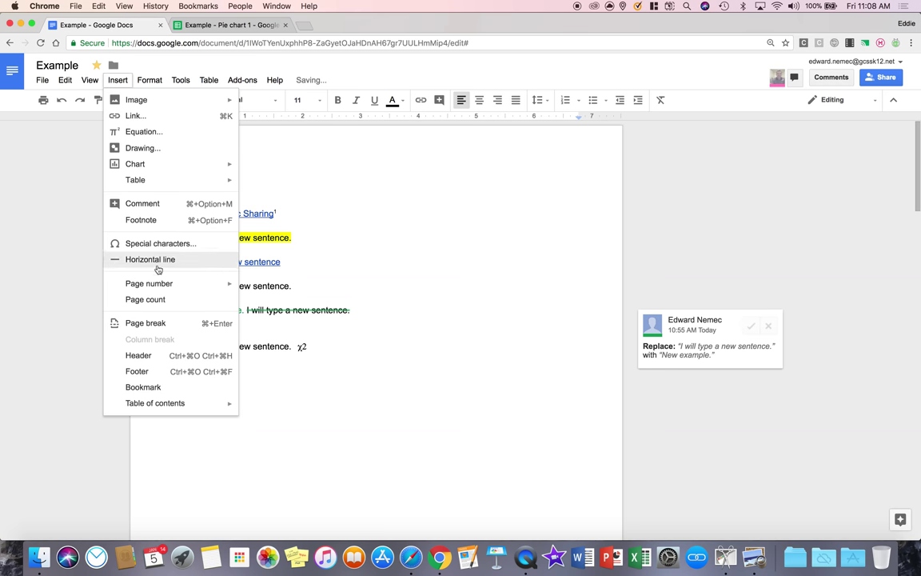
mouse_move(160, 283)
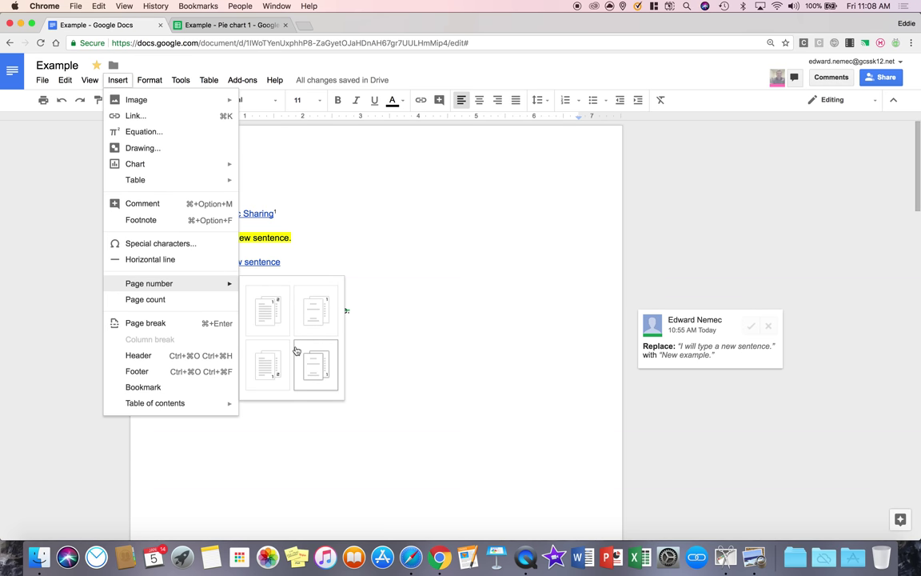
click(156, 300)
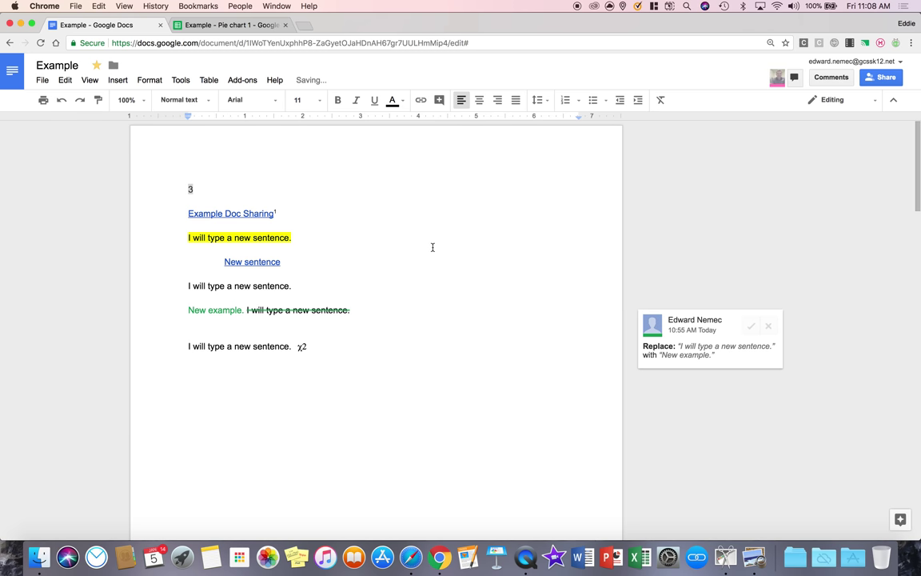
key(BackSpace)
Add an empty line after the "I will type a new sentence." line that precedes "New example.".
click(113, 83)
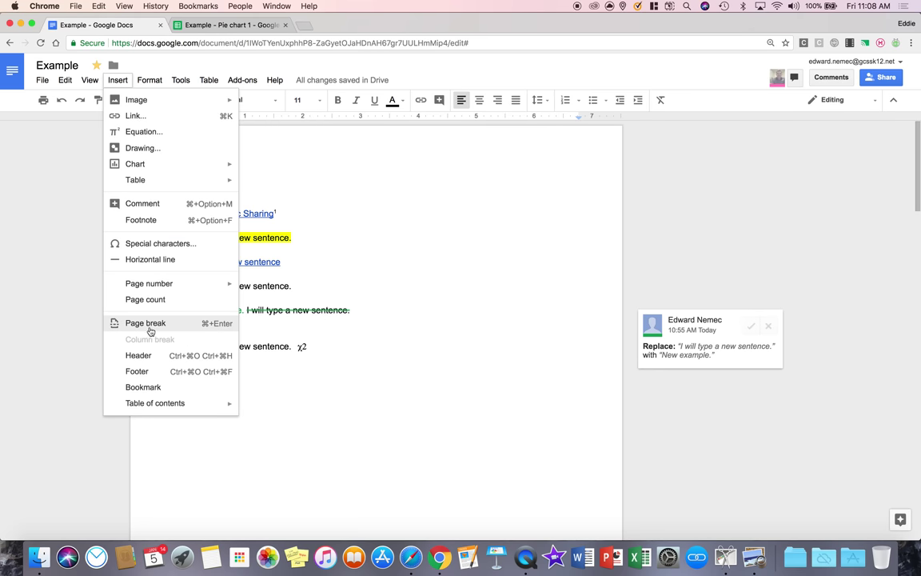
click(286, 310)
click(303, 288)
key(Return)
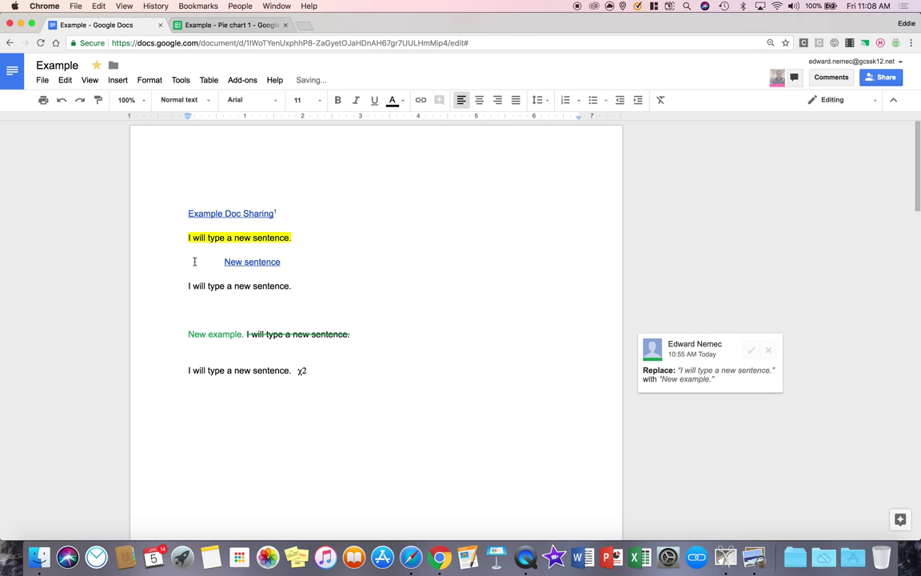
Insert a page break on the new empty line above "New example.", check the split pages, and undo the break.
click(114, 80)
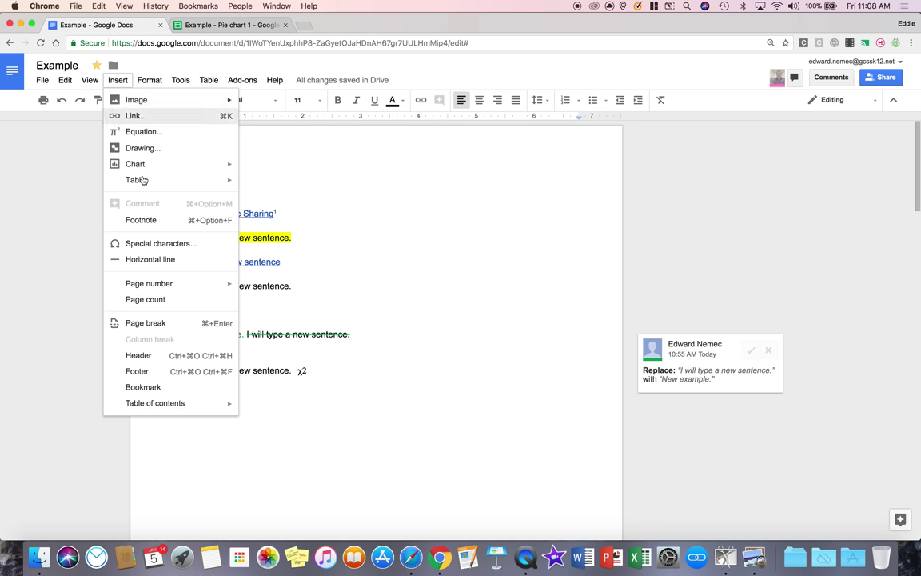
click(160, 322)
scroll(197, 271, up, 10)
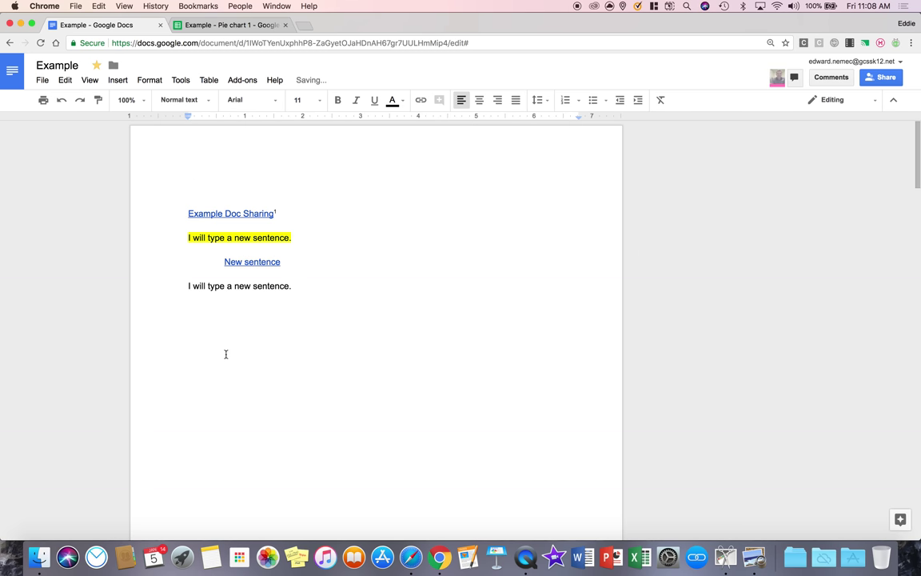
scroll(242, 285, up, 5)
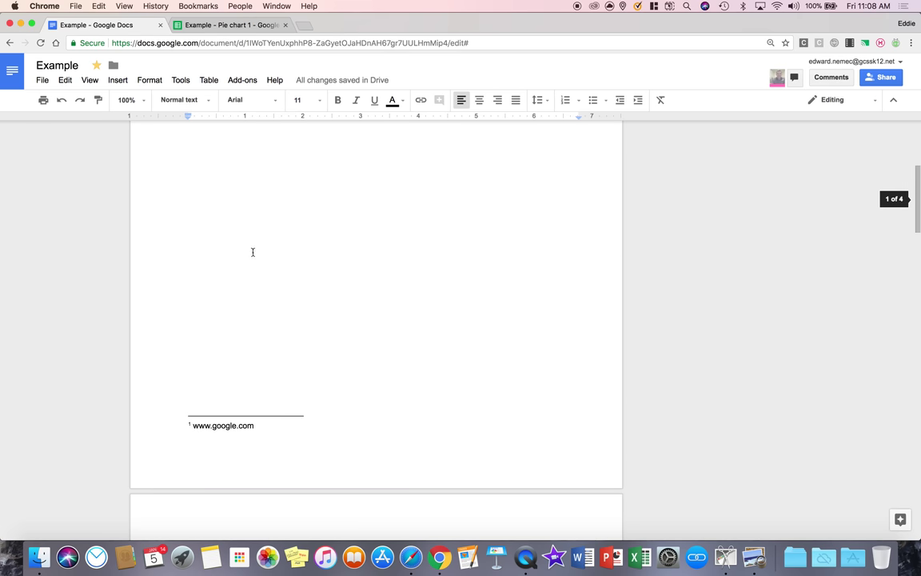
scroll(252, 252, down, 5)
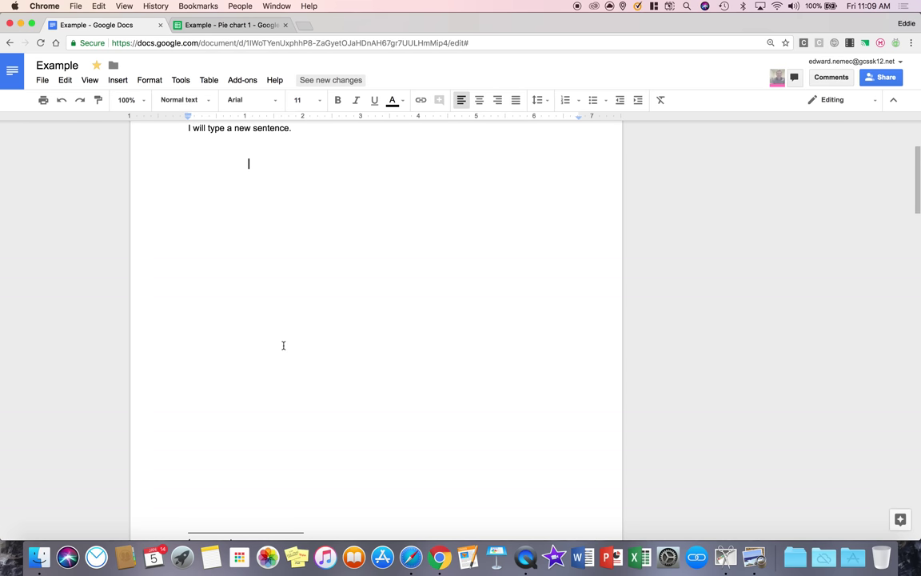
key(super+z)
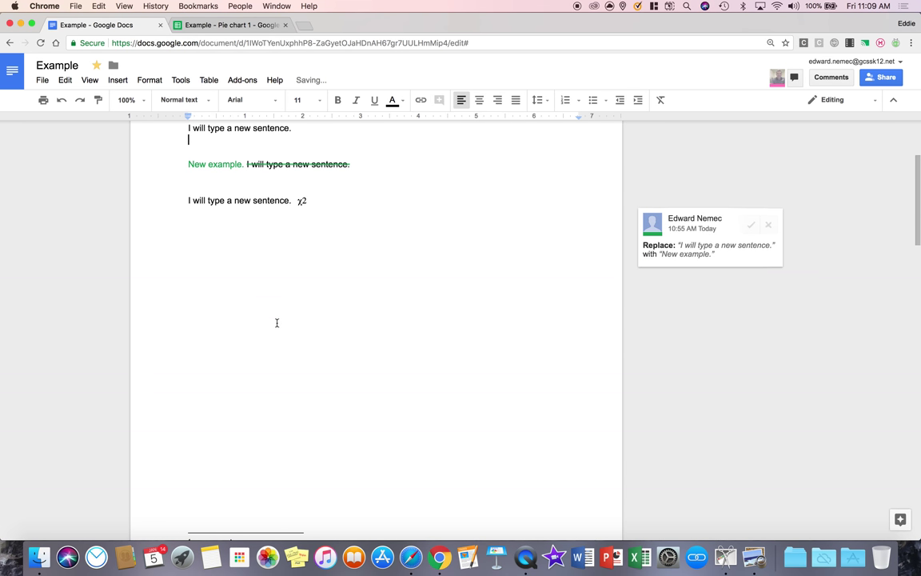
Insert a page header with the text "Example" and return to the document body.
scroll(276, 322, up, 2)
click(117, 80)
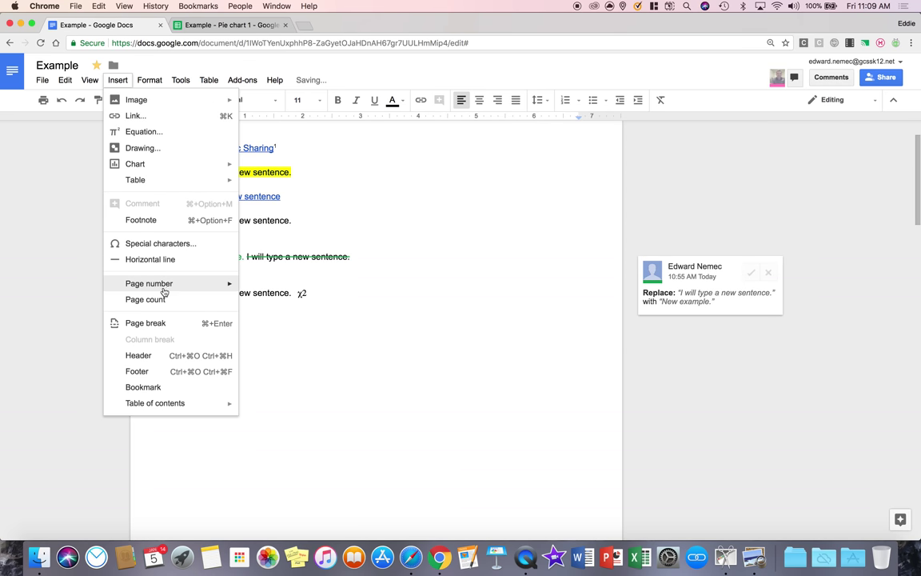
click(138, 355)
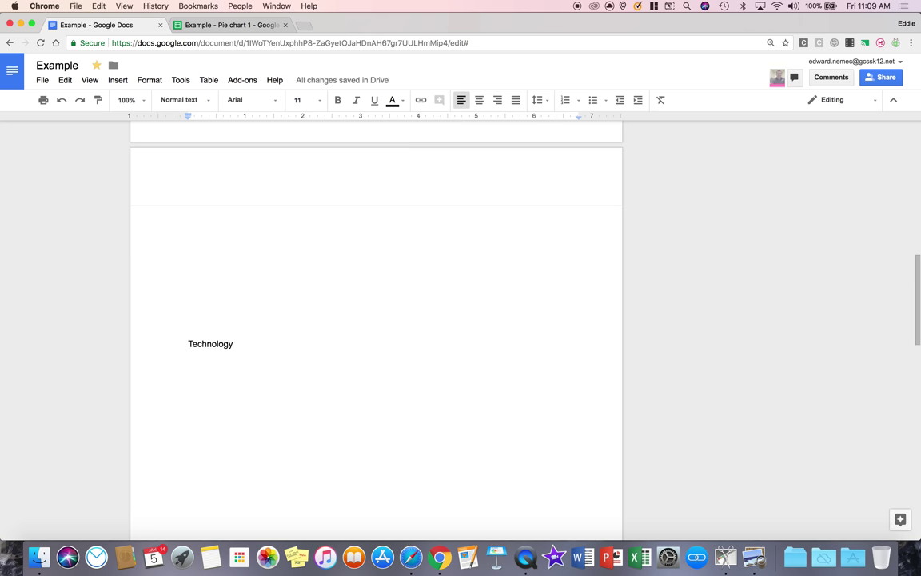
text(Example)
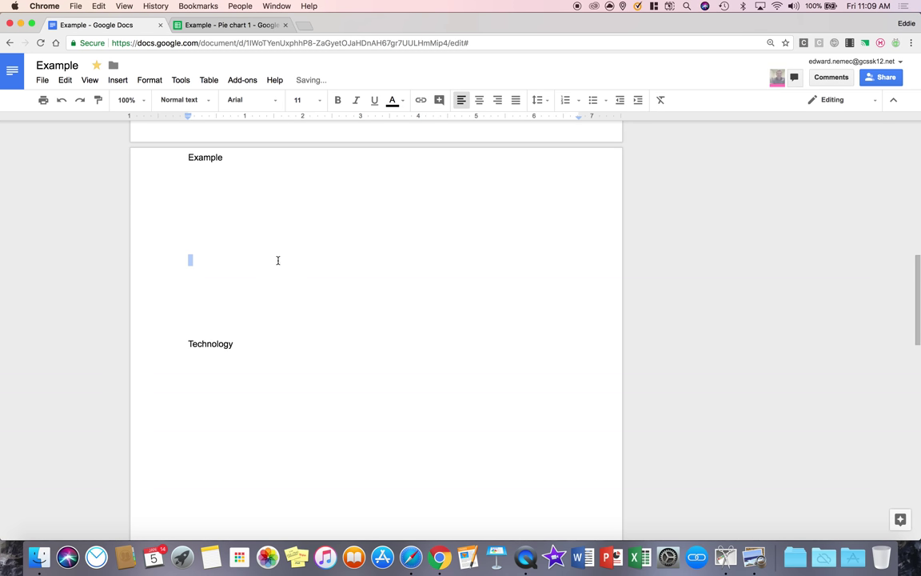
click(279, 260)
Insert a page footer with the text "Example" and turn on the different first page header/footer option.
click(117, 79)
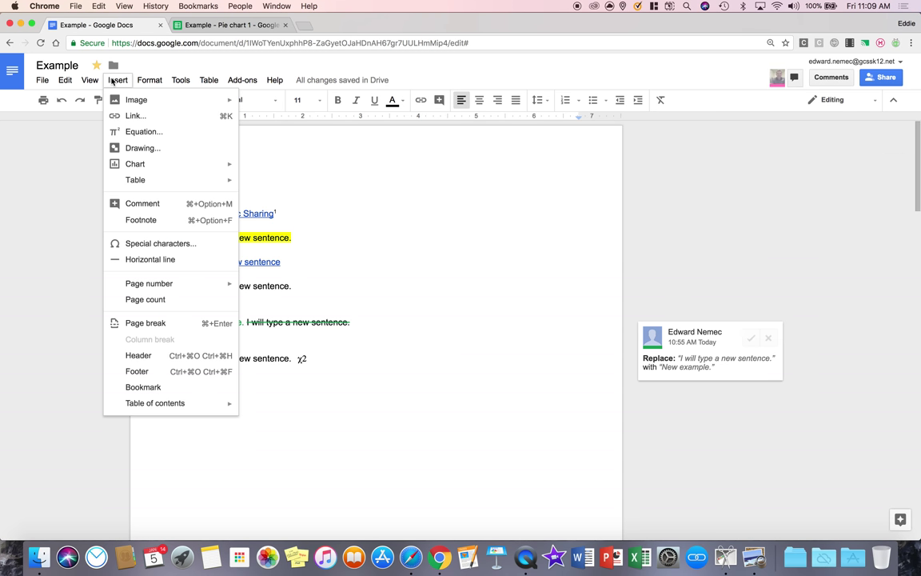
click(137, 371)
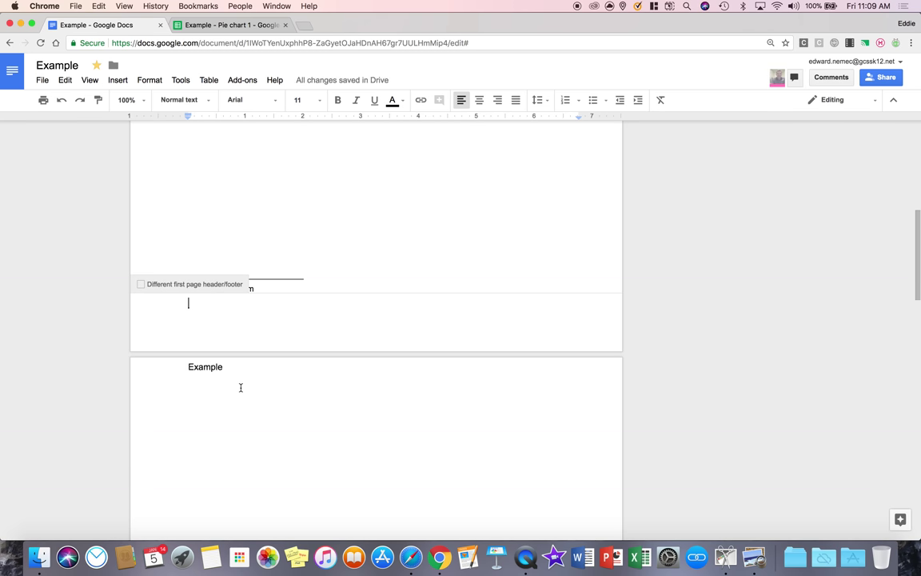
text(Example)
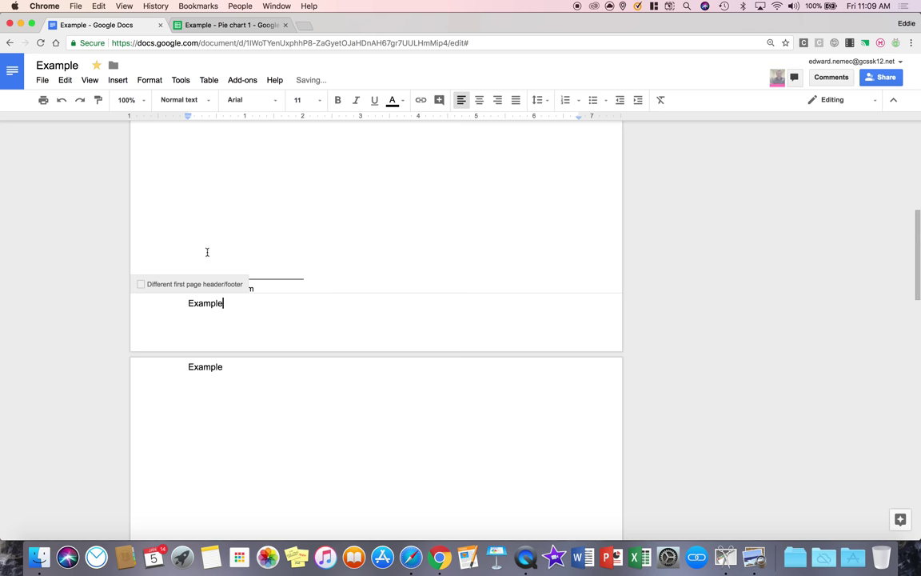
click(141, 285)
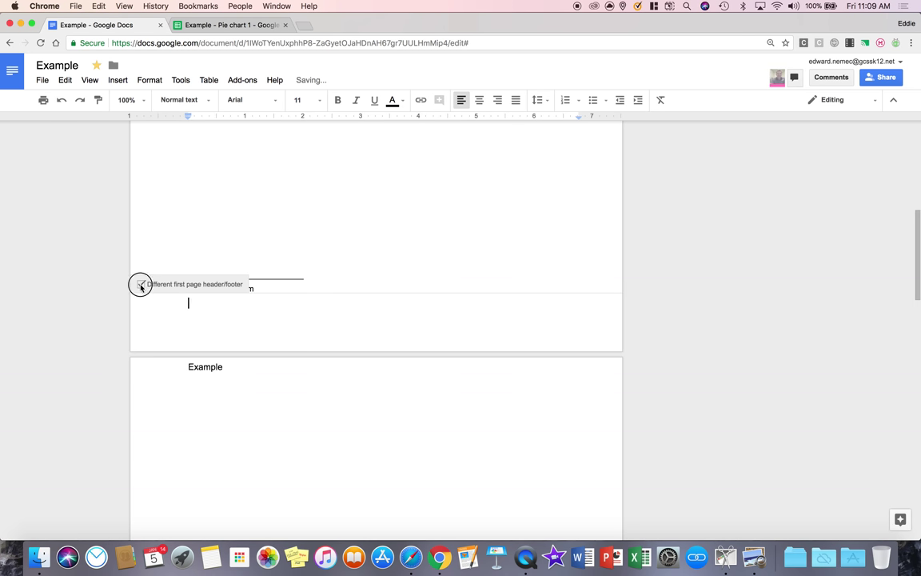
Leave the footer and place the cursor on the empty line above "Example Doc Sharing".
scroll(243, 254, up, 10)
click(118, 80)
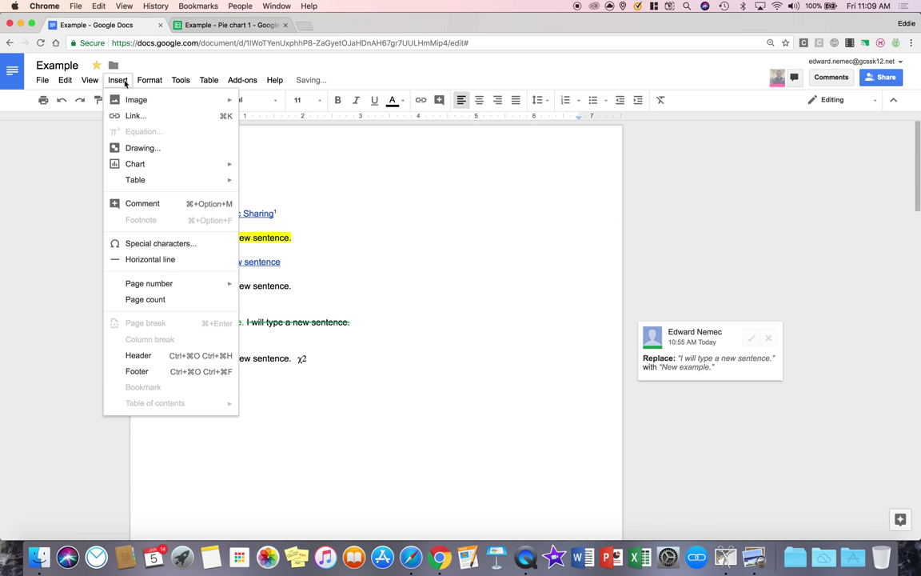
click(185, 372)
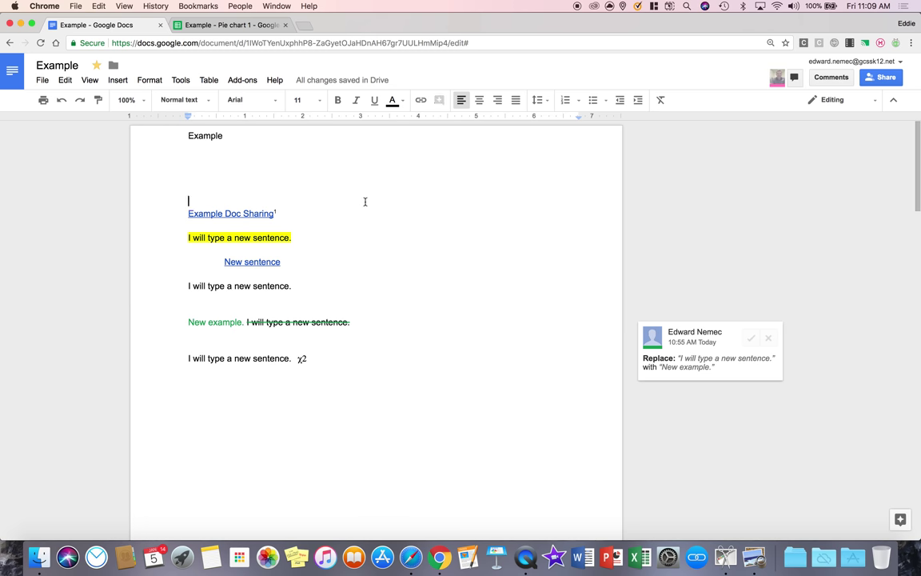
Insert a bookmark at the word "Technology" on the second page.
click(311, 198)
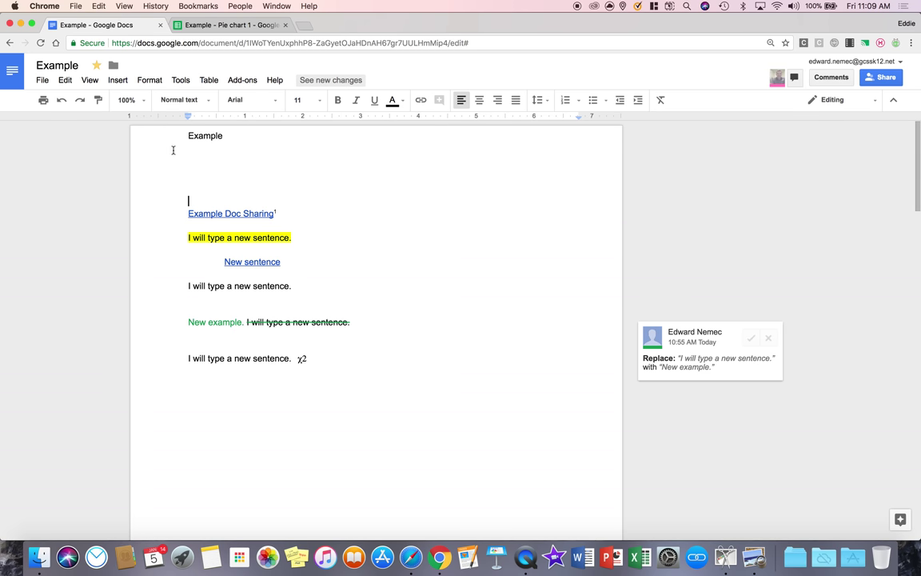
click(122, 82)
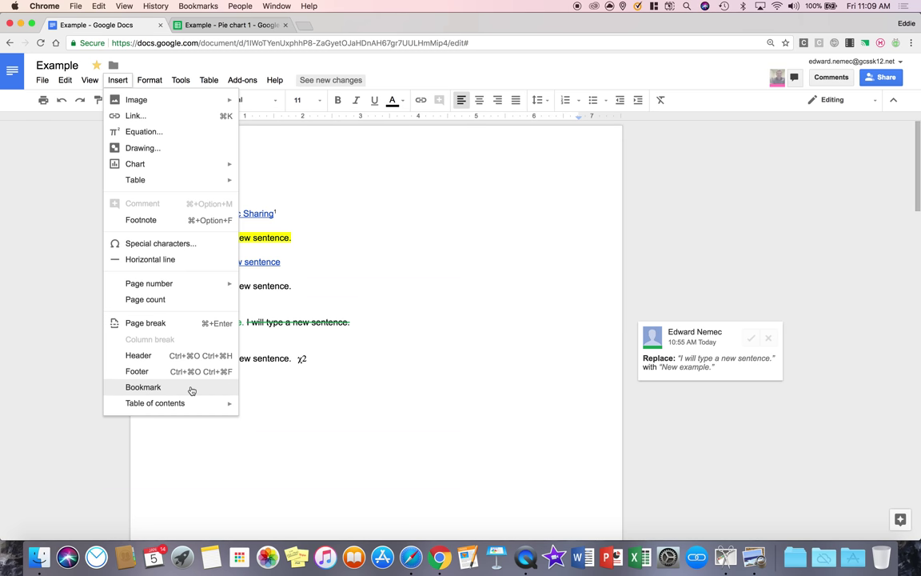
click(309, 311)
scroll(293, 286, down, 10)
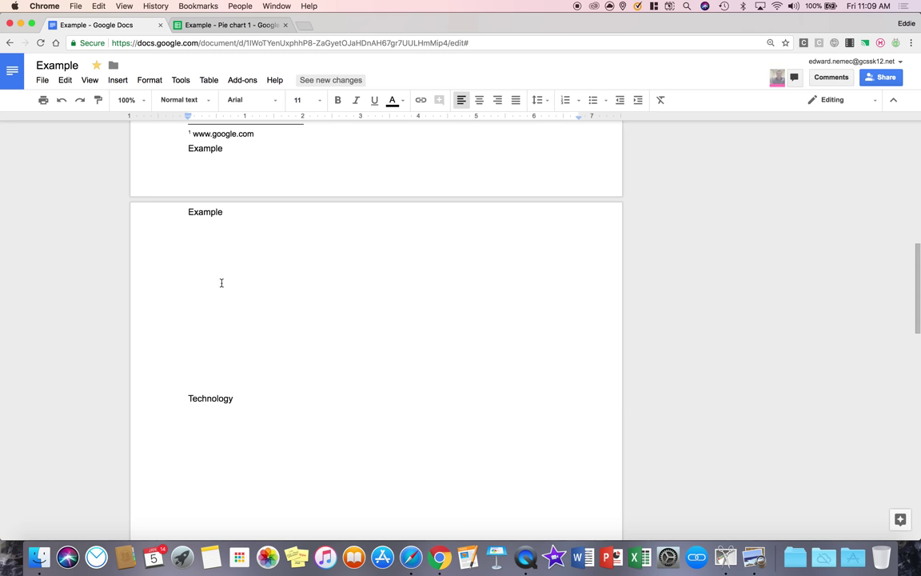
scroll(232, 344, up, 4)
scroll(241, 400, down, 4)
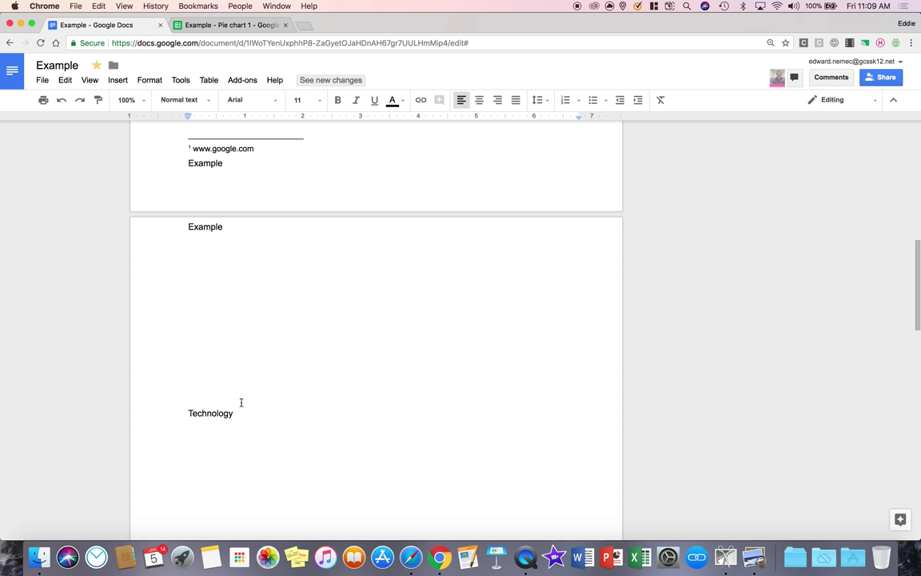
double_click(204, 413)
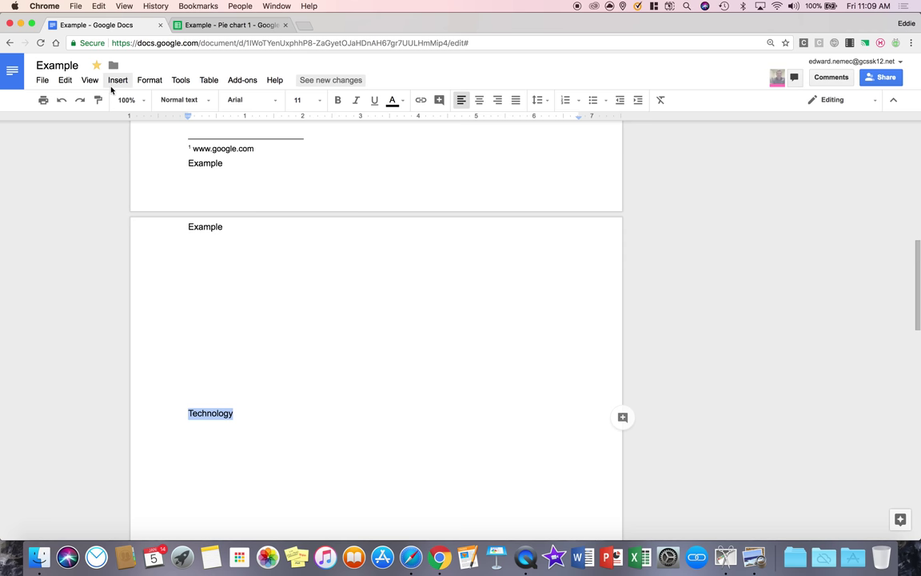
click(118, 80)
click(172, 387)
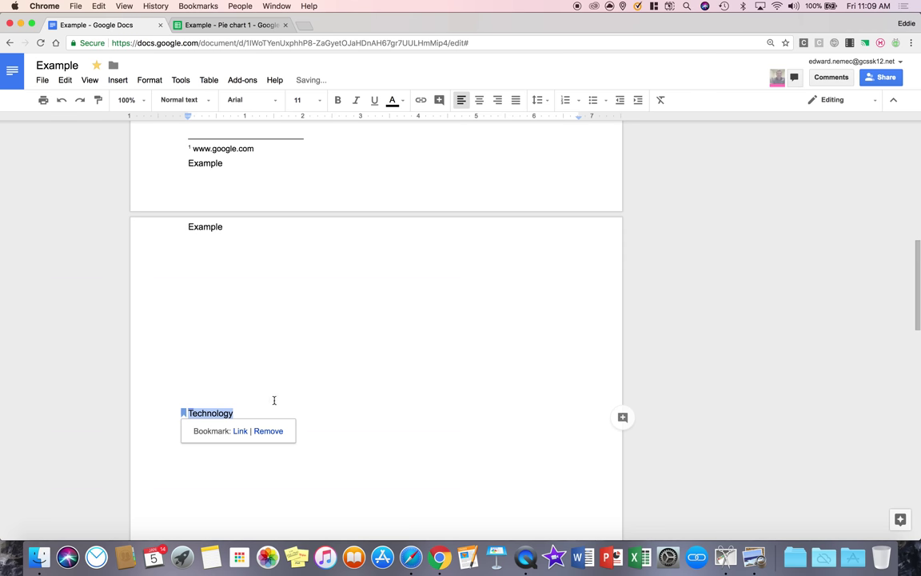
Open the "Technology" bookmark's link, try to paste it on an empty line above the word, and undo the paste.
click(241, 435)
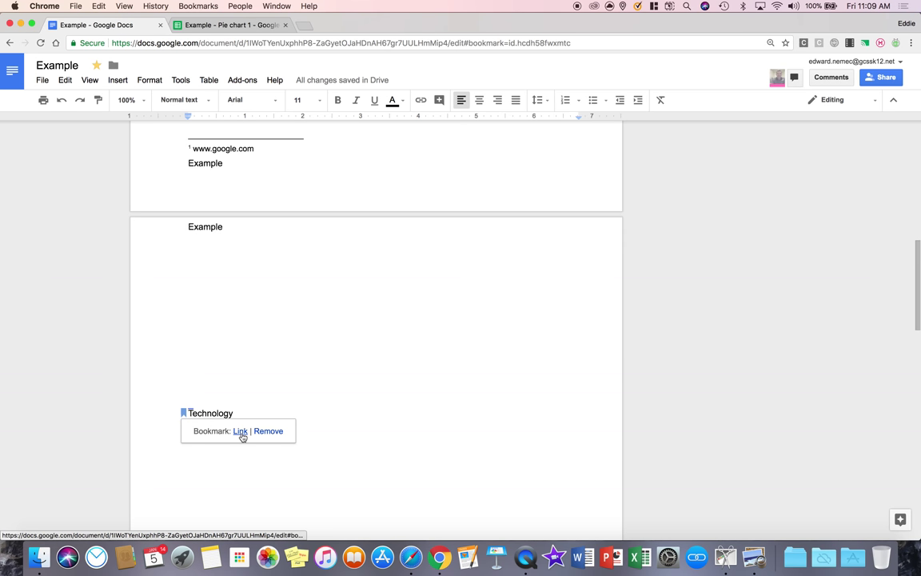
click(290, 339)
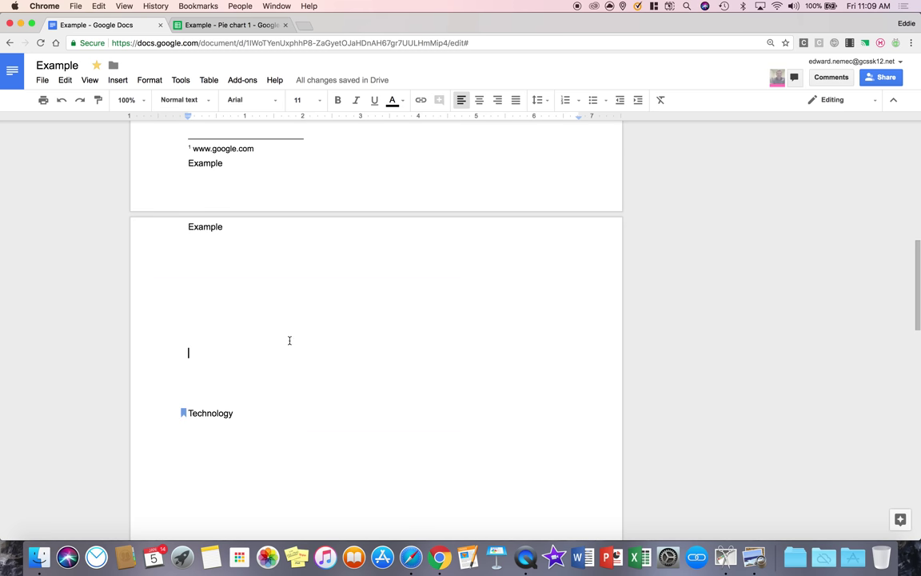
right_click(253, 335)
click(287, 379)
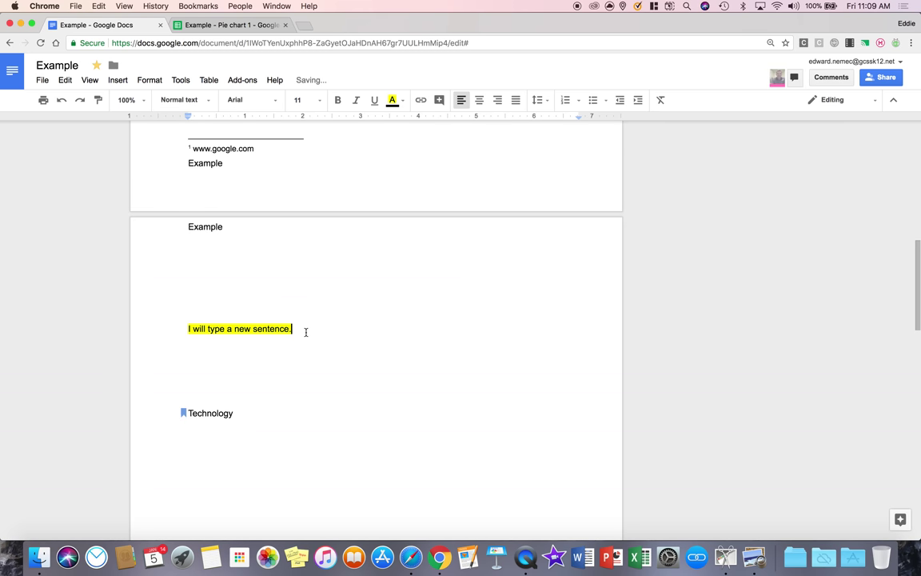
key(super+z)
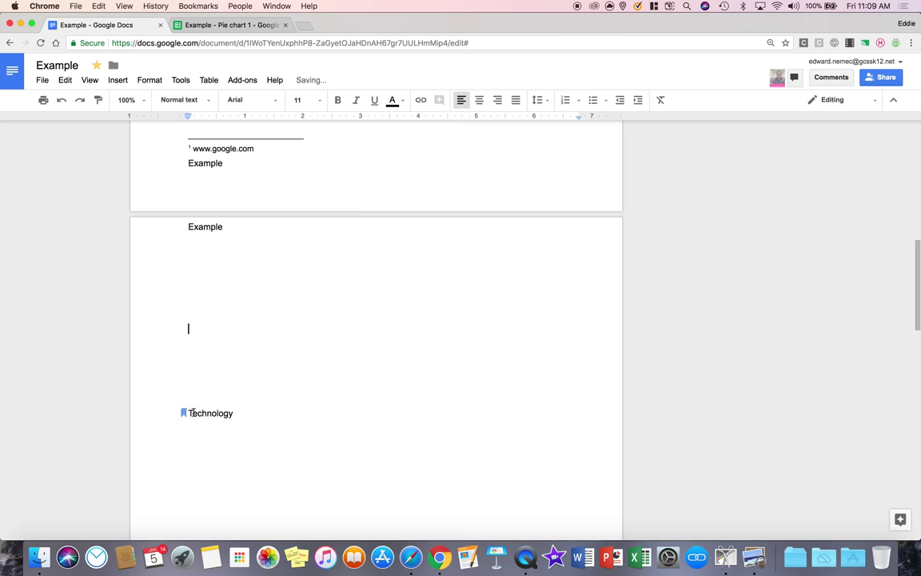
Change the link target of "Example Doc Sharing" on the first page to the "Technology" bookmark.
click(189, 412)
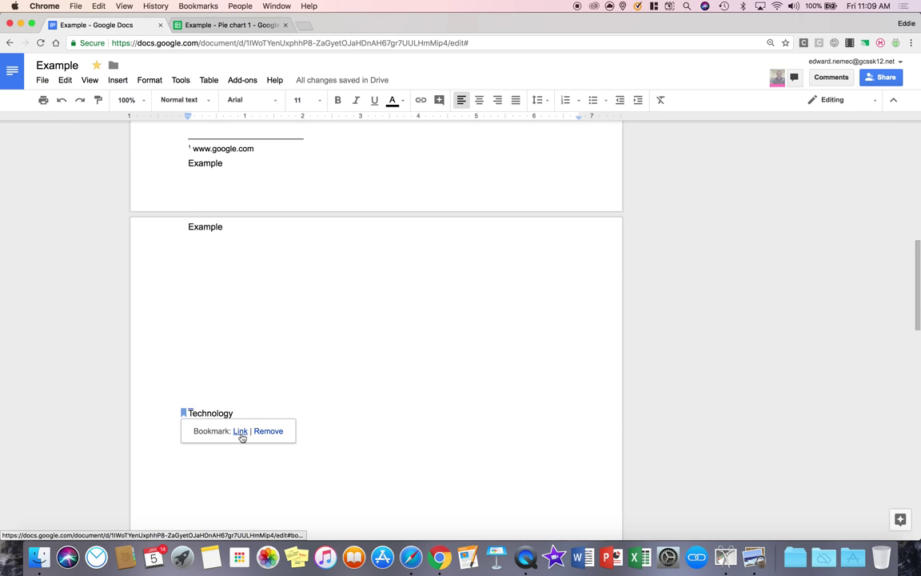
scroll(238, 382, up, 10)
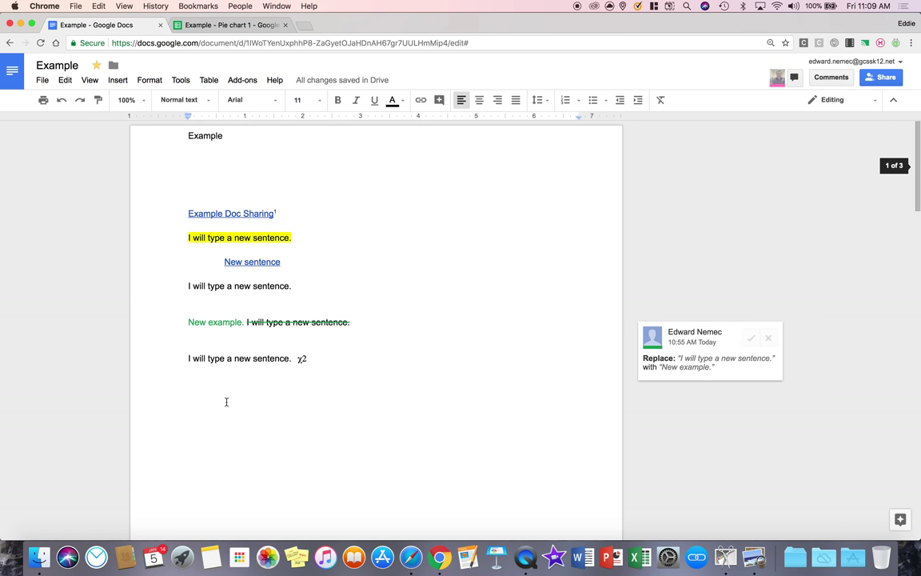
right_click(237, 215)
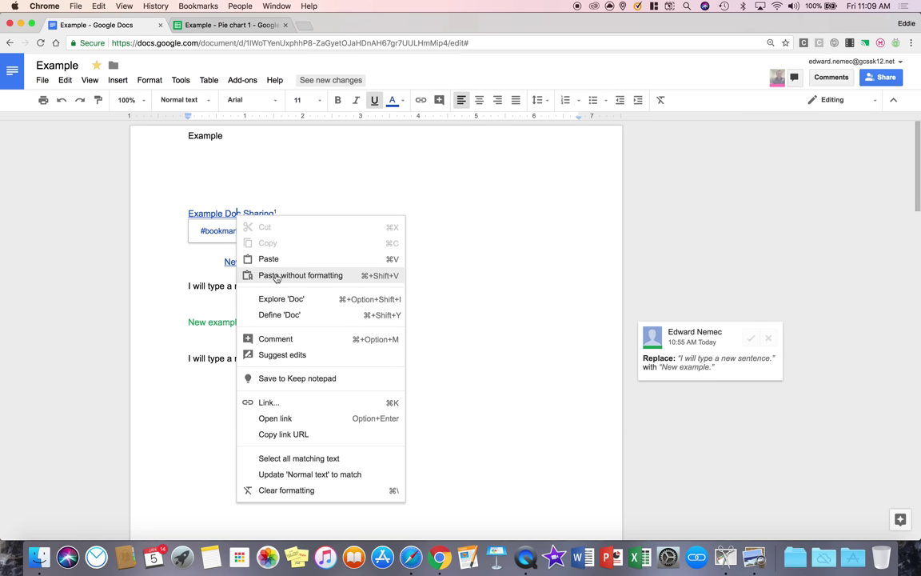
click(331, 198)
click(257, 213)
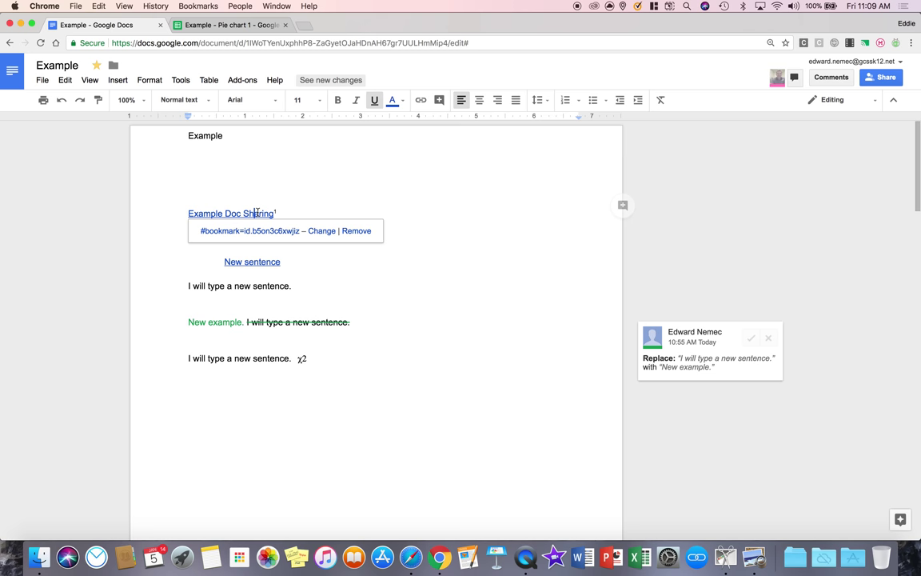
click(321, 230)
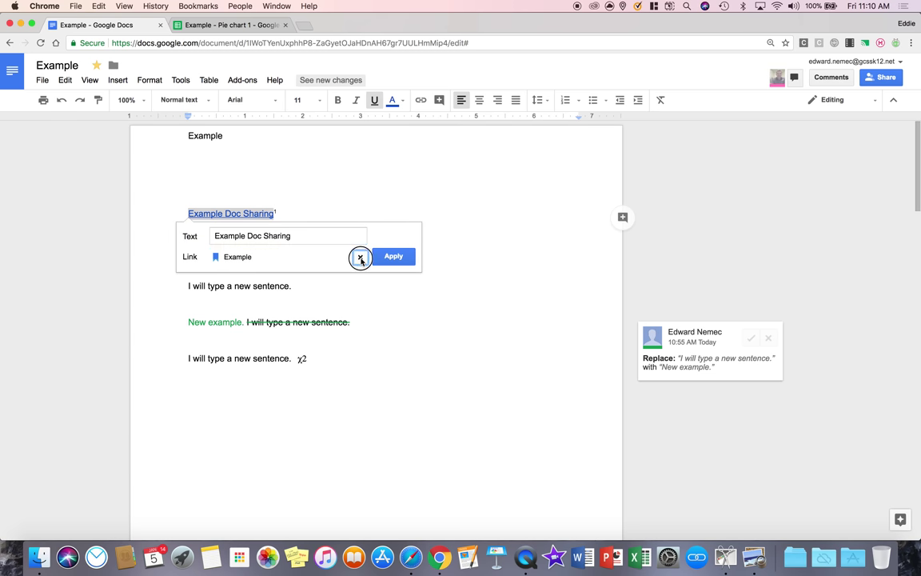
click(360, 257)
click(218, 279)
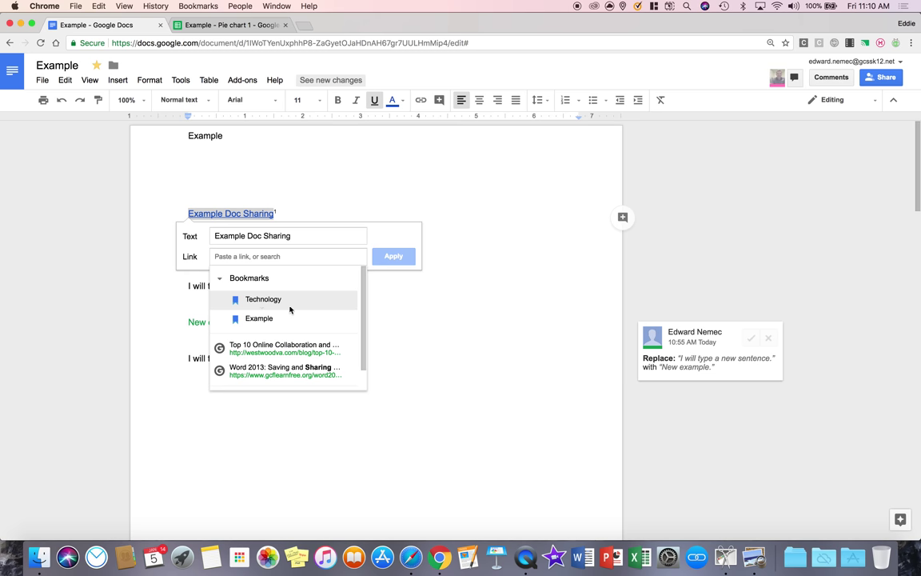
click(263, 299)
click(394, 256)
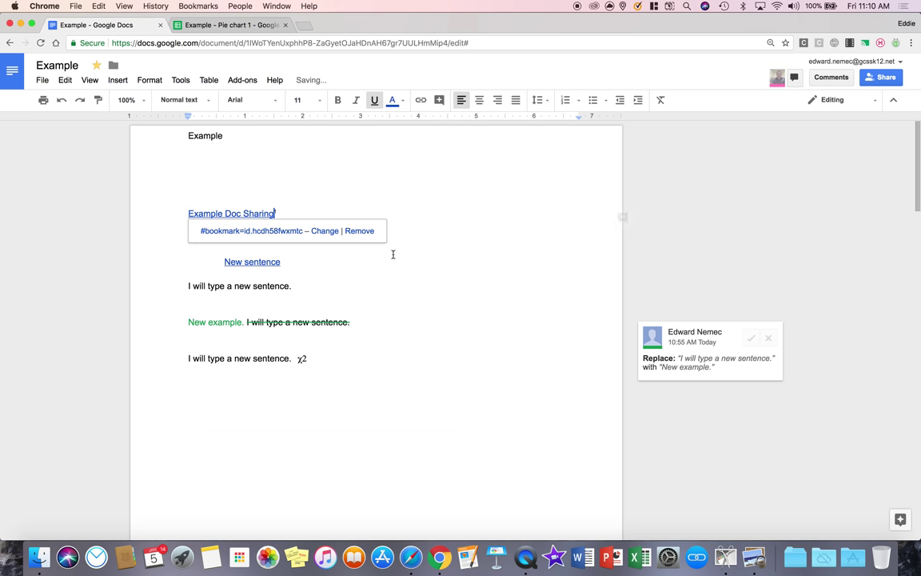
Follow the "Example Doc Sharing" link to test its bookmark and return to the first page.
click(239, 214)
click(249, 230)
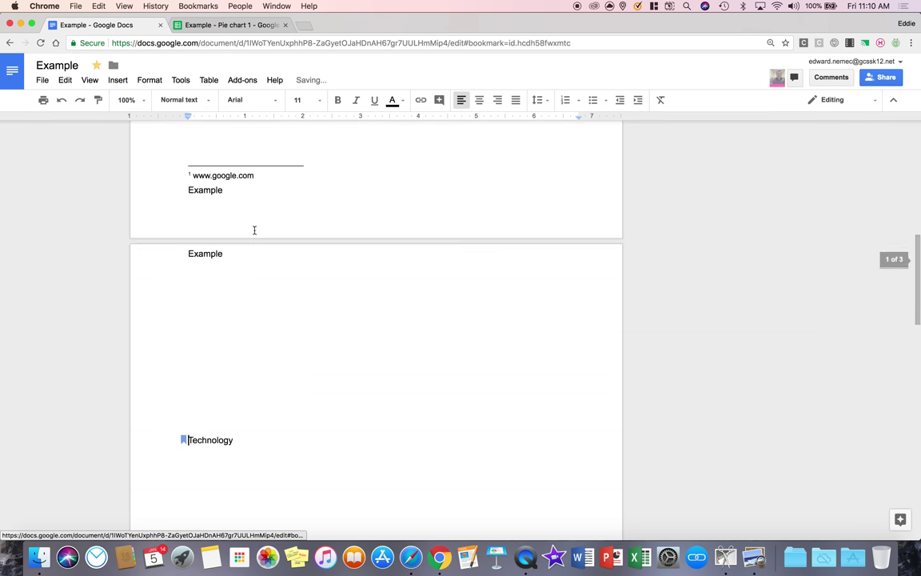
scroll(284, 227, up, 10)
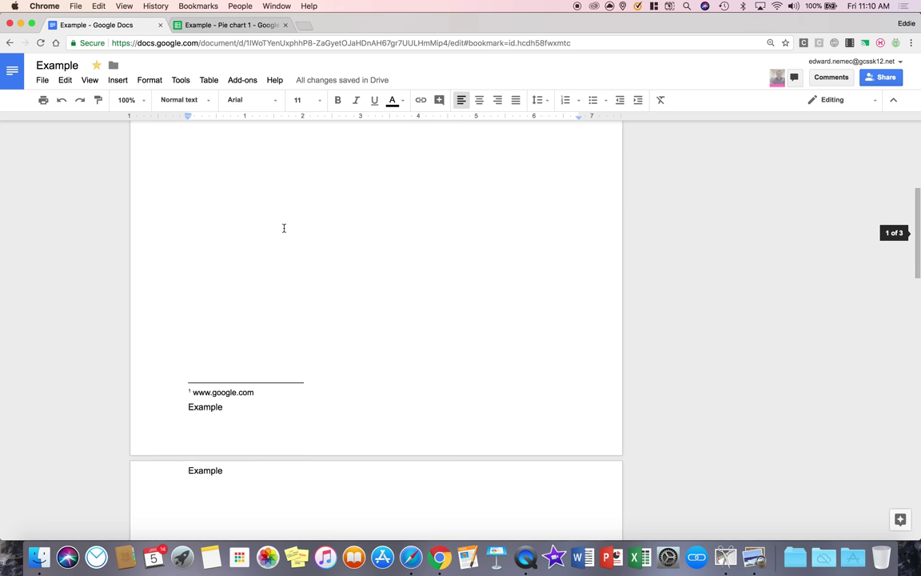
Insert a table of contents with page numbers on the empty line above "Example Doc Sharing".
click(178, 203)
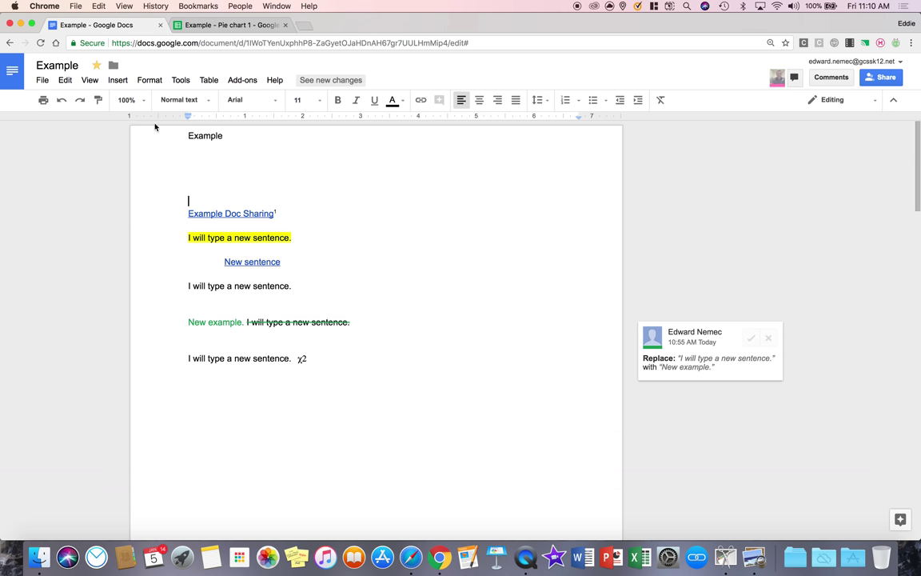
click(118, 80)
mouse_move(173, 403)
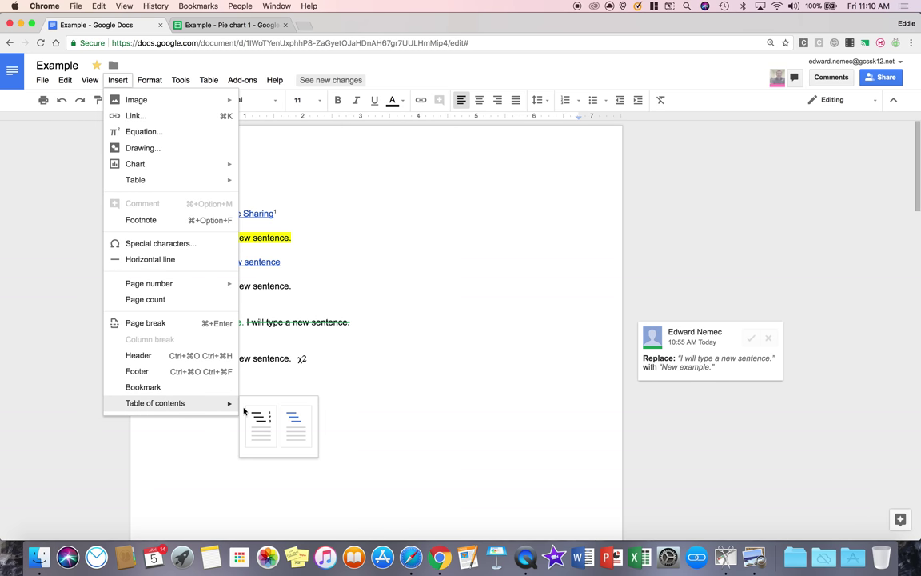
click(248, 412)
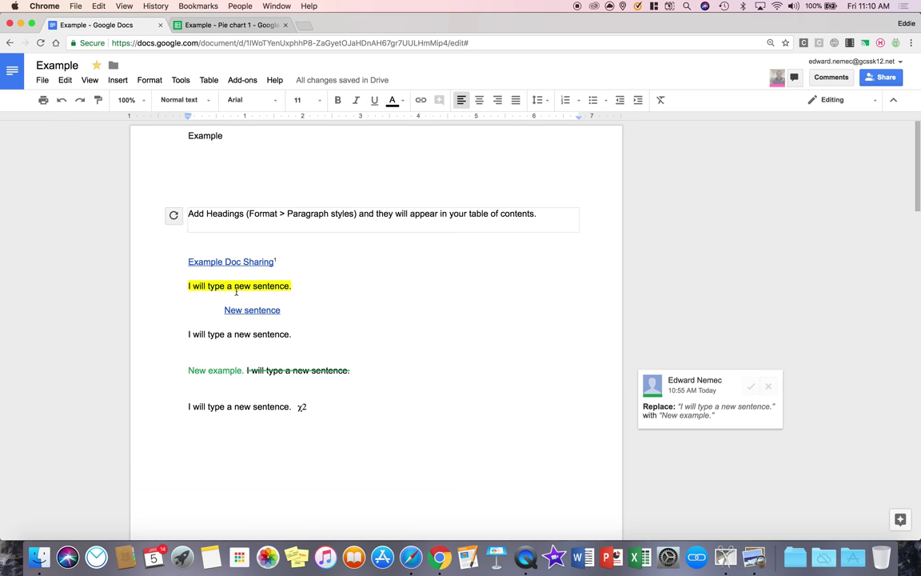
Add empty lines below the table of contents until "Example Doc Sharing" and the text after it move to the second page.
click(193, 248)
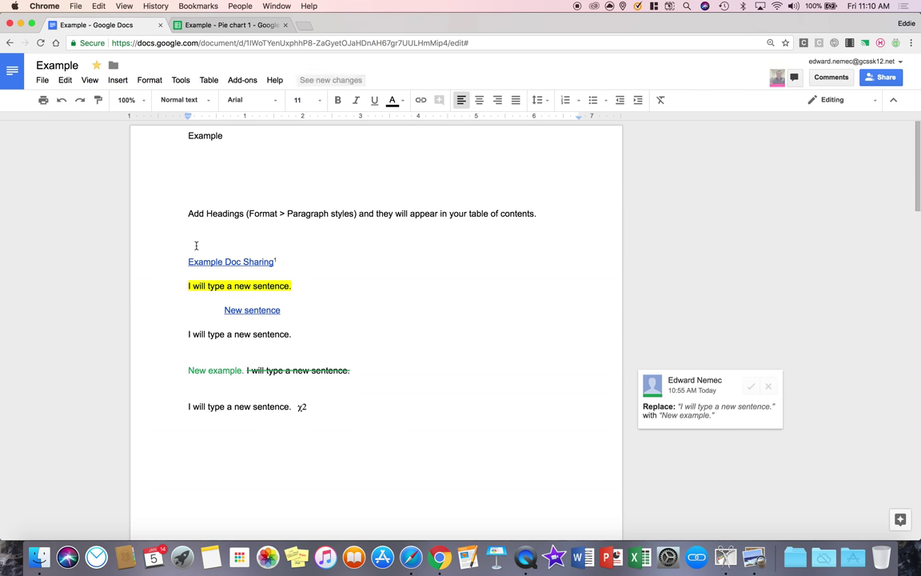
key(Return)
key(Return)
key(Return)
key(Return)
key(Return)
key(Return)
key(Return)
key(Return)
key(Return)
key(Return)
key(Return)
key(Return)
key(Return)
key(Return)
key(Return)
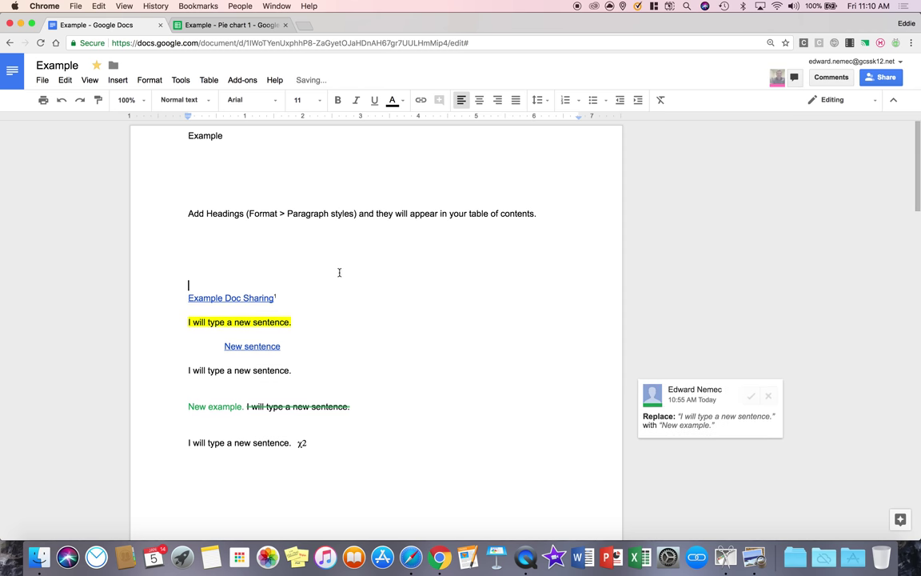
scroll(339, 271, down, 5)
key(Return)
key(Return)
key(Return)
key(Return)
key(Return)
key(Return)
key(Return)
key(Return)
key(Return)
key(Return)
key(Return)
key(Return)
key(Return)
key(Return)
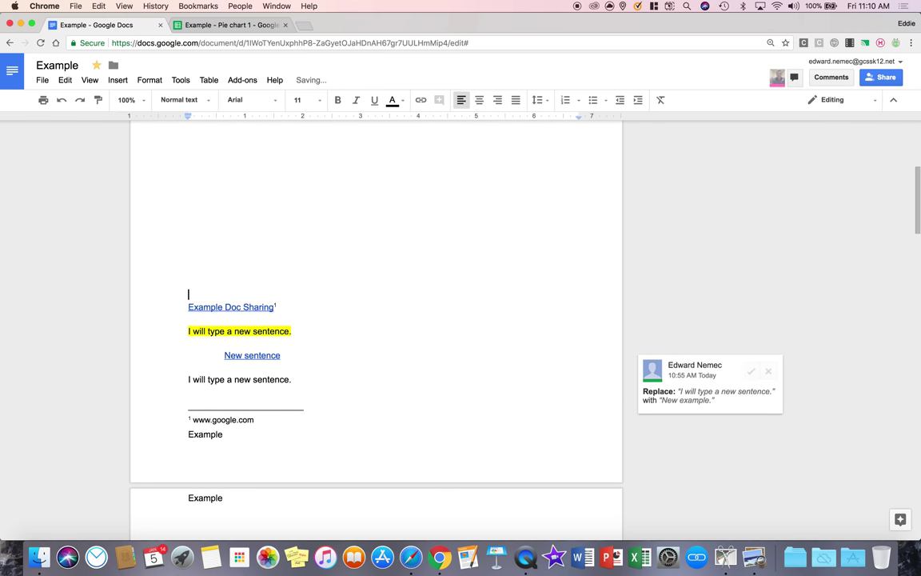
scroll(343, 270, down, 15)
scroll(343, 270, up, 20)
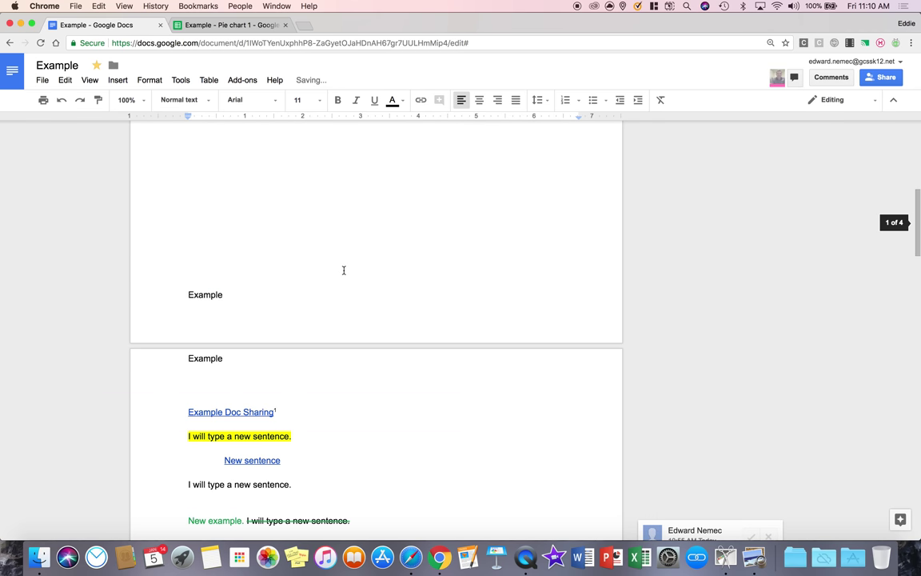
scroll(338, 271, down, 10)
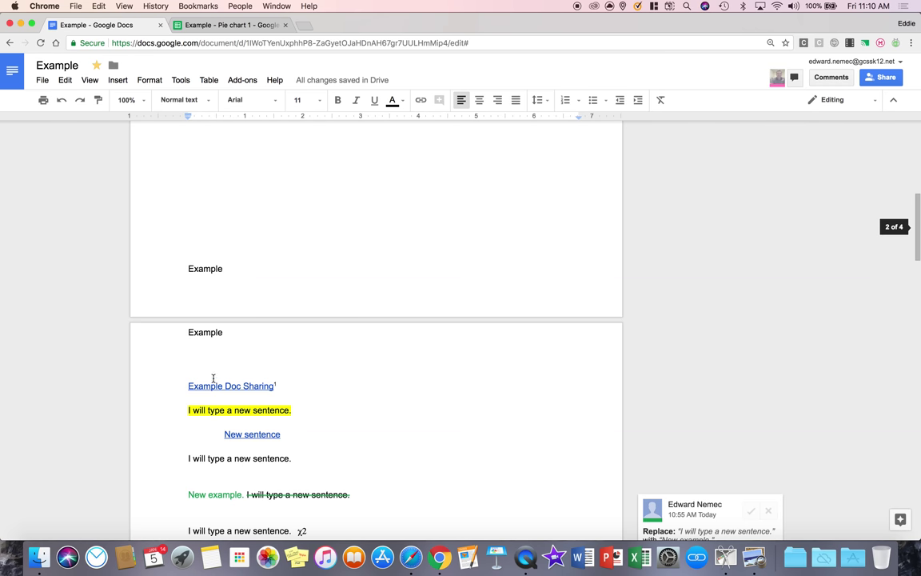
Add two empty lines above "Example Doc Sharing" on the second page.
click(195, 372)
click(187, 387)
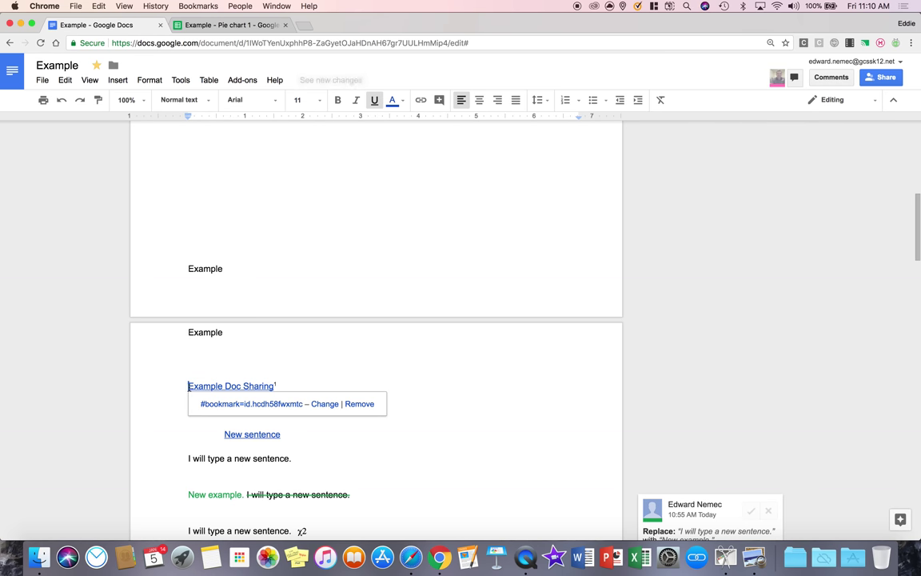
key(Return)
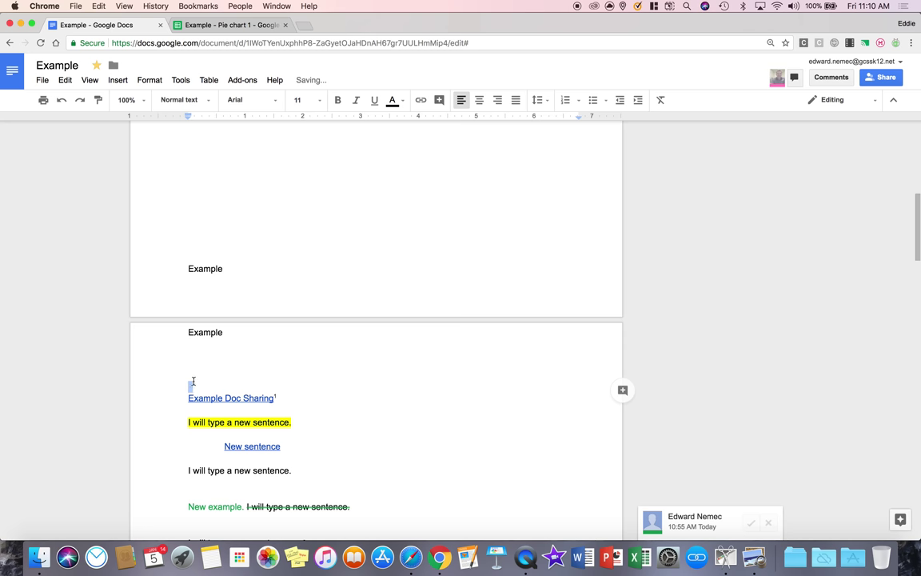
click(193, 383)
key(Return)
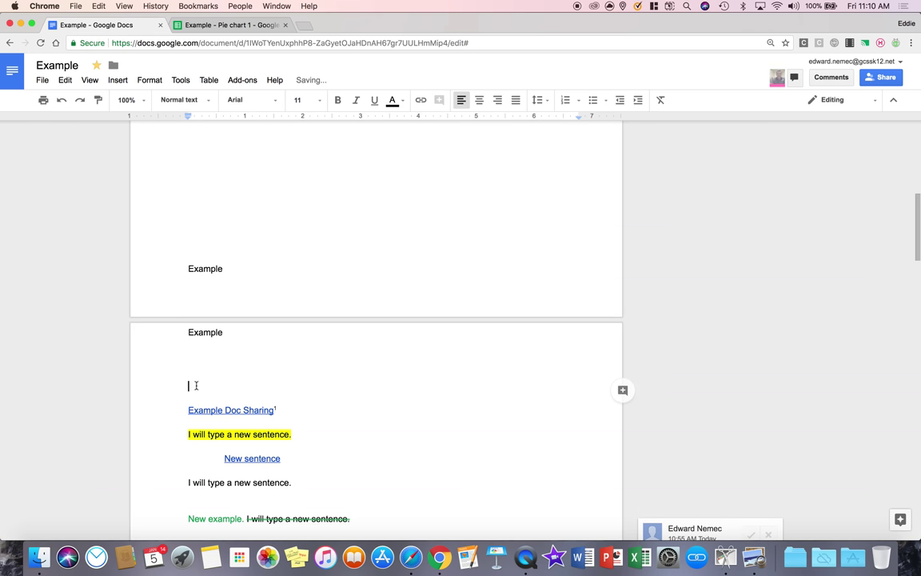
Change the second page's header text to "Example Title", return to the document body, and check the pages.
click(118, 80)
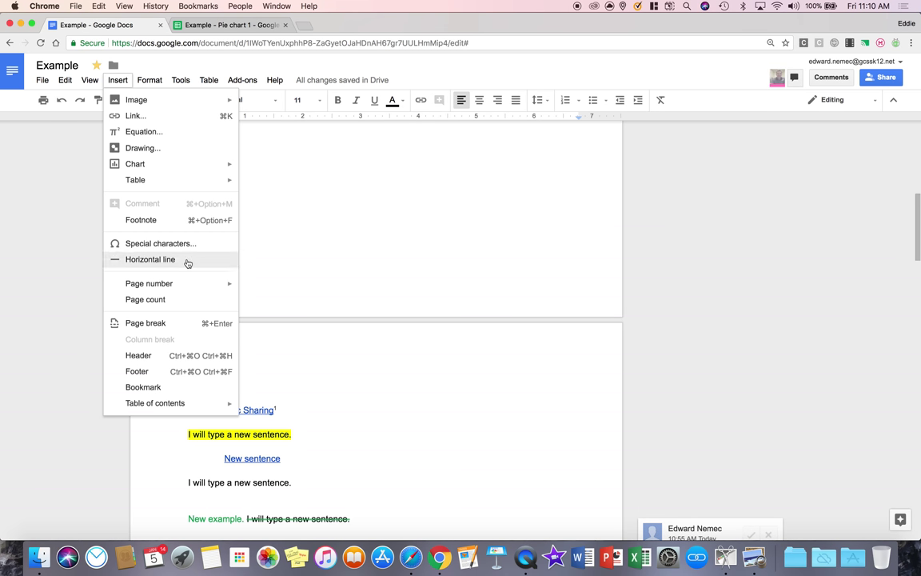
click(173, 355)
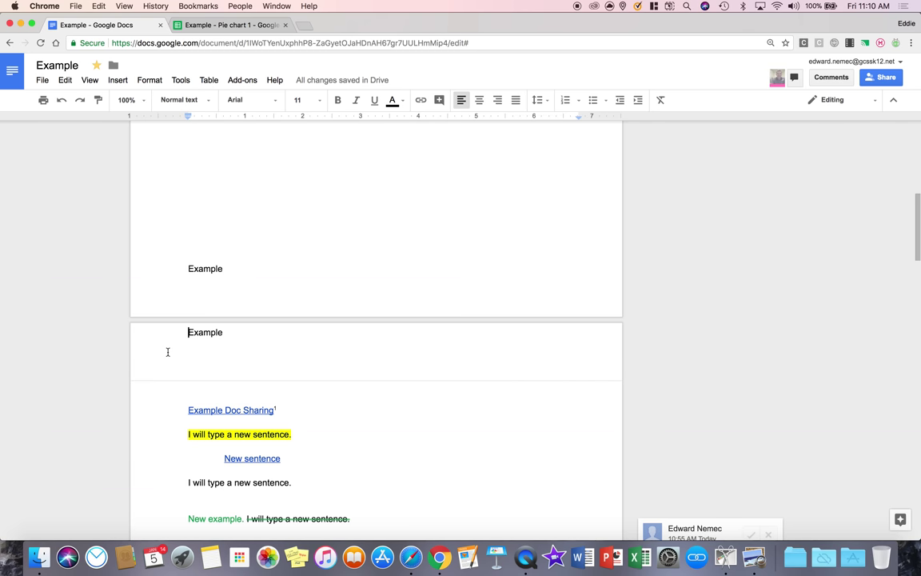
double_click(212, 336)
text(Exa)
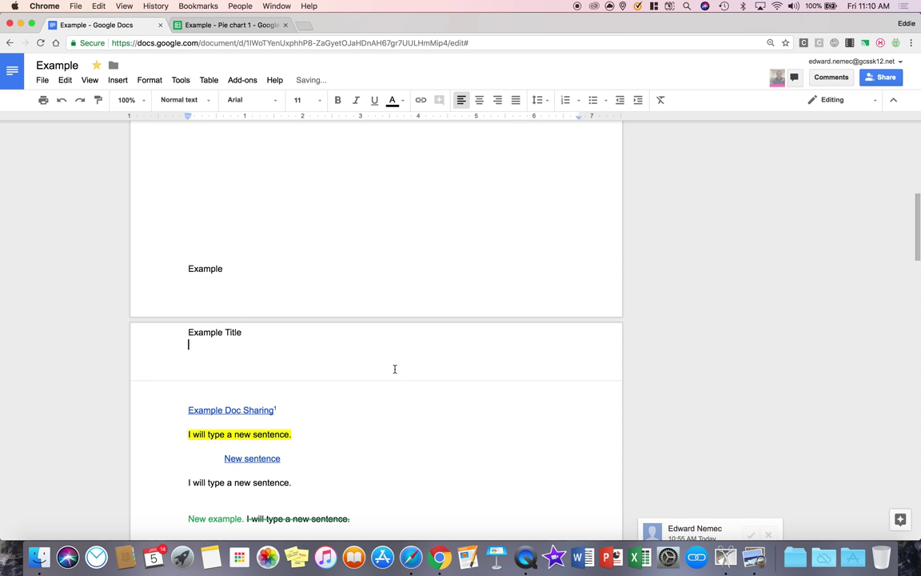
click(364, 398)
scroll(252, 216, up, 10)
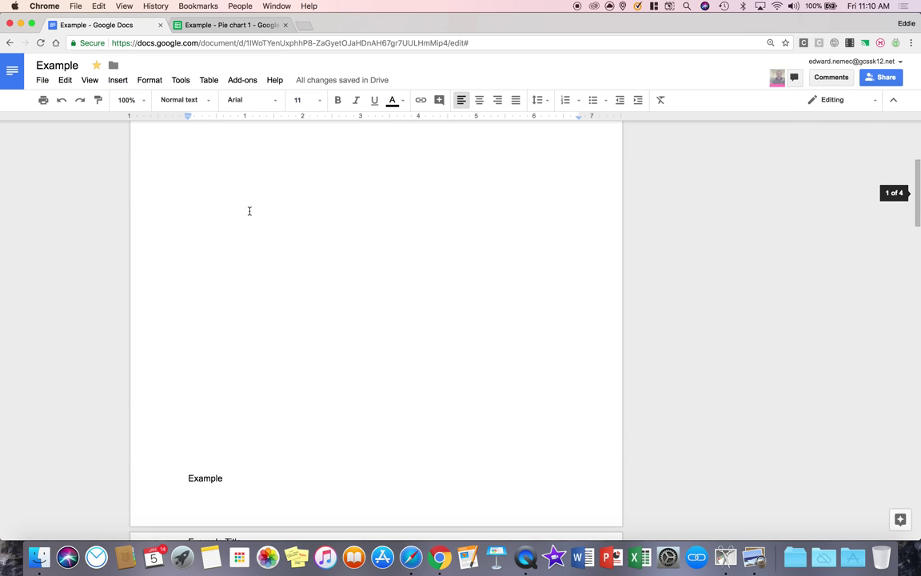
scroll(252, 212, down, 8)
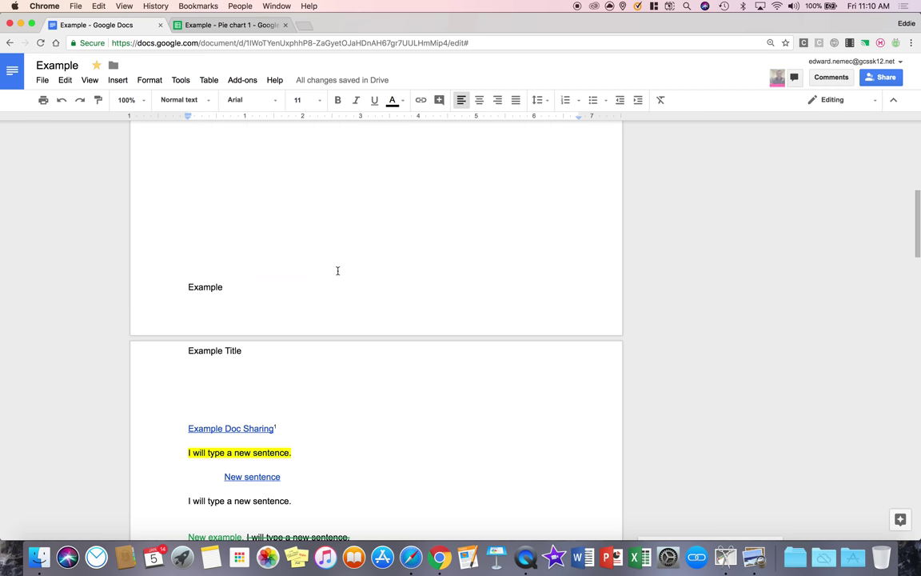
Add a Heading 1 reading "Demo" on the empty line above "Example Doc Sharing" on the second page.
double_click(209, 351)
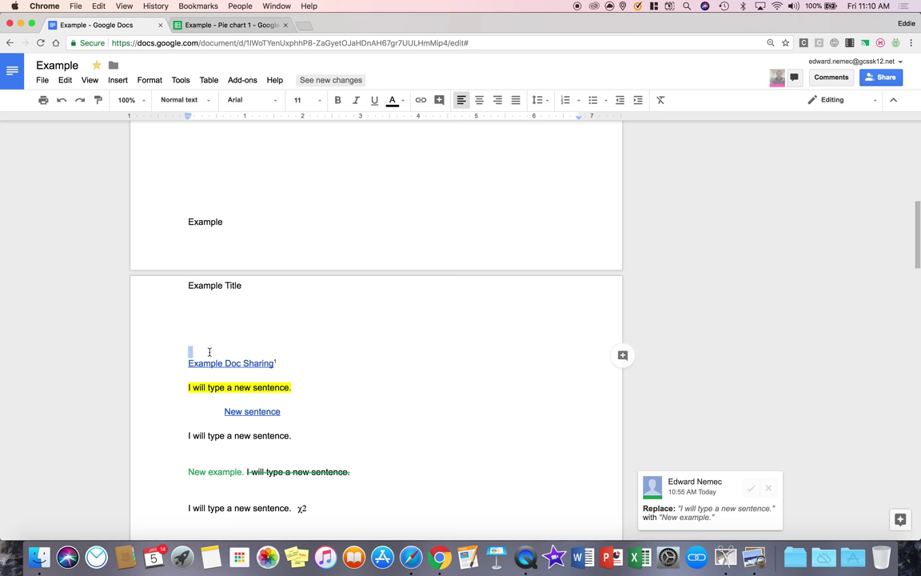
click(117, 80)
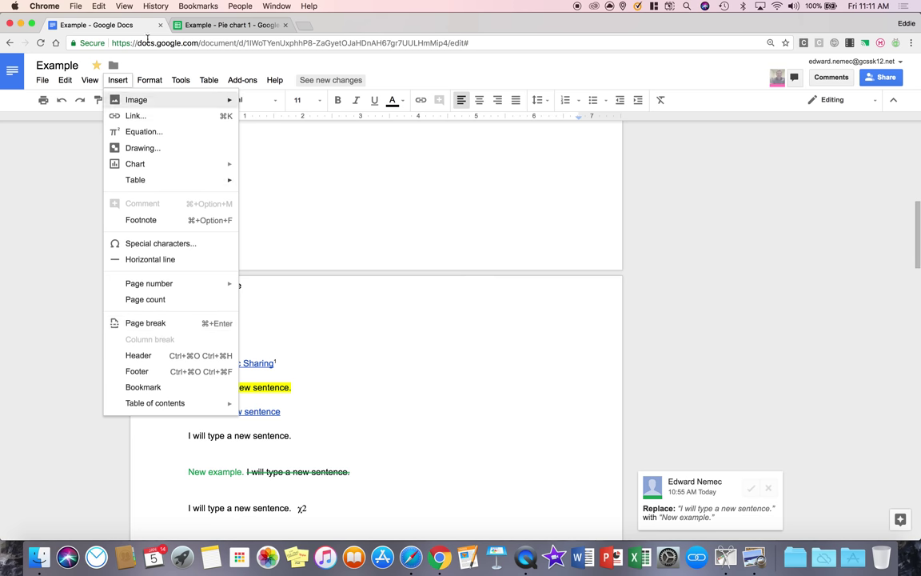
click(151, 80)
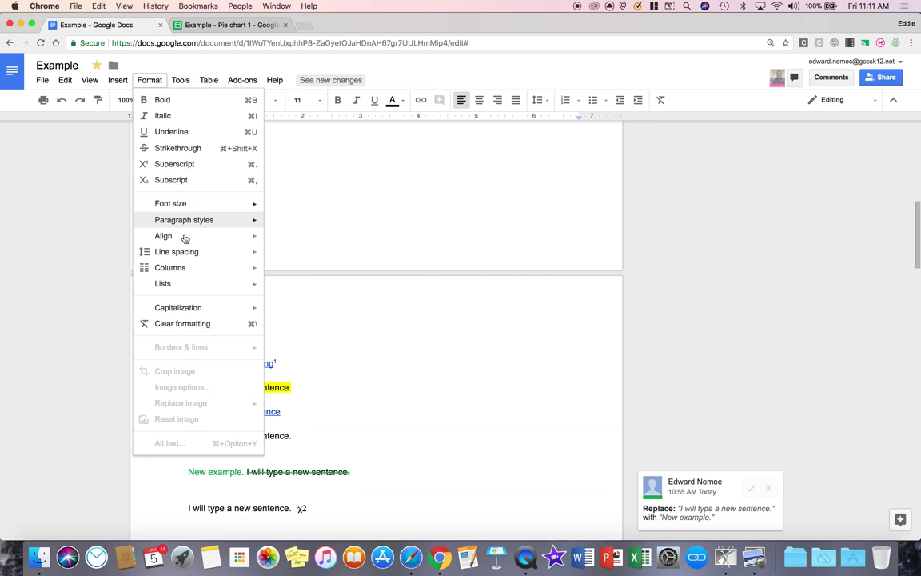
mouse_move(181, 219)
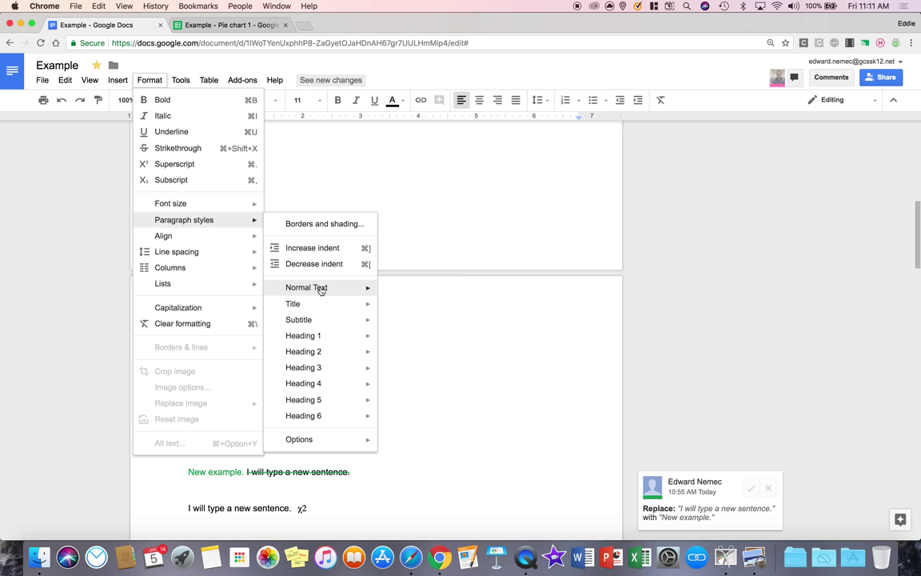
mouse_move(308, 339)
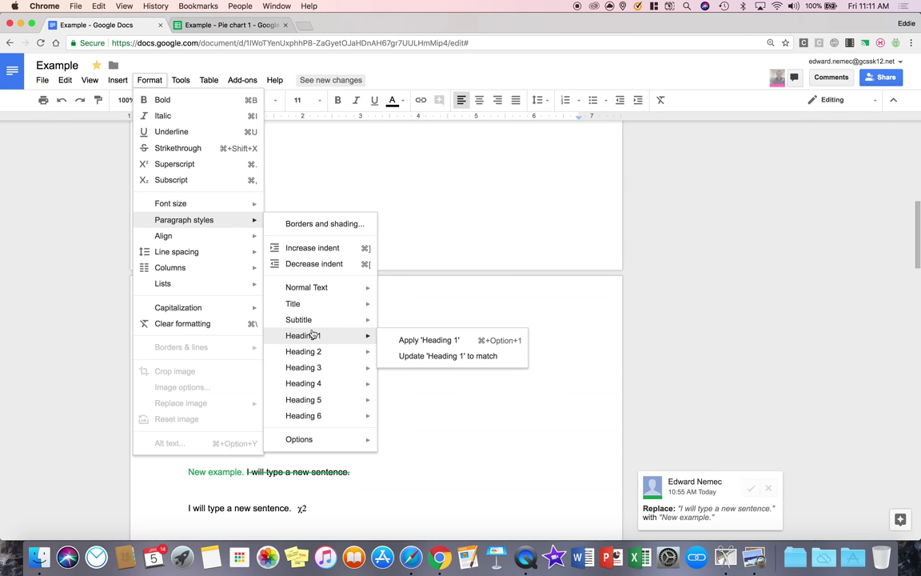
click(431, 346)
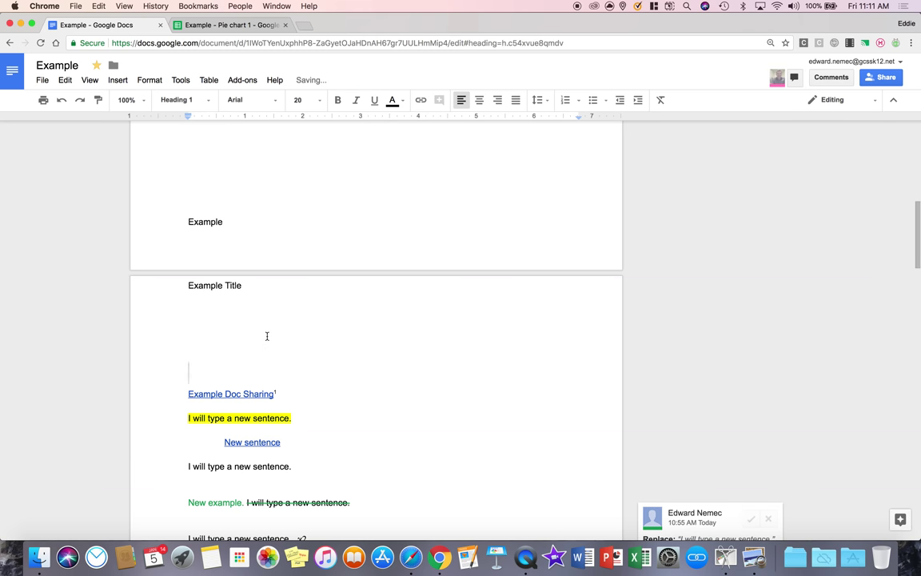
Update the table of contents on the first page so it lists the "Demo" heading.
scroll(264, 304, up, 10)
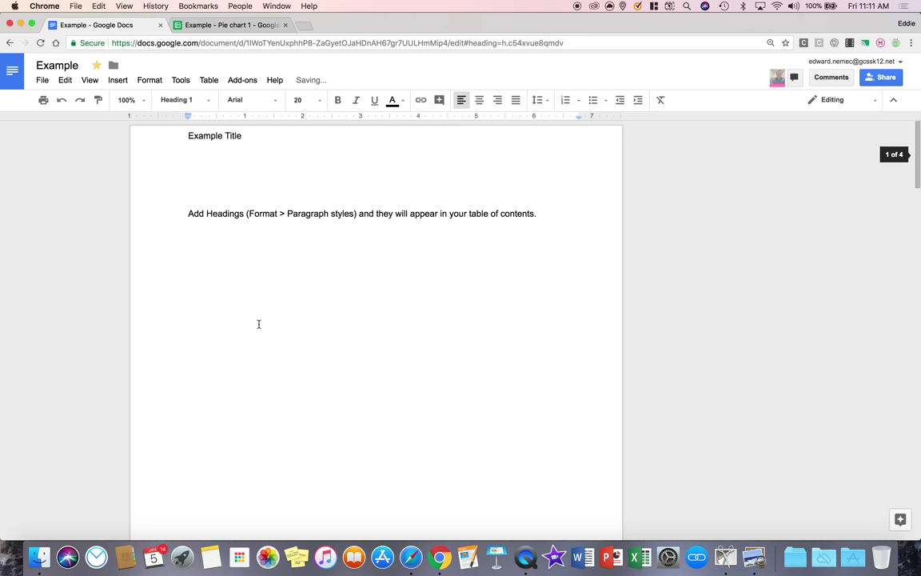
click(230, 213)
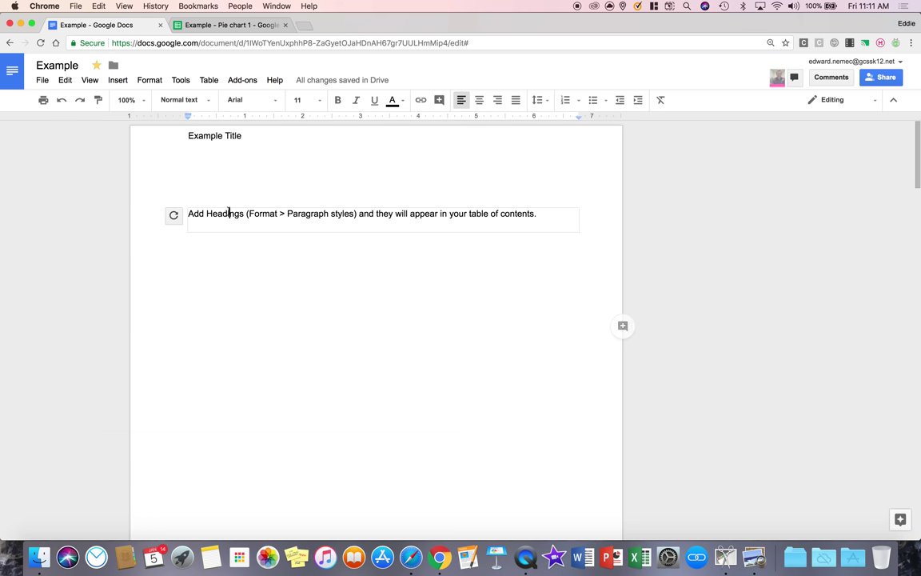
click(174, 215)
click(214, 214)
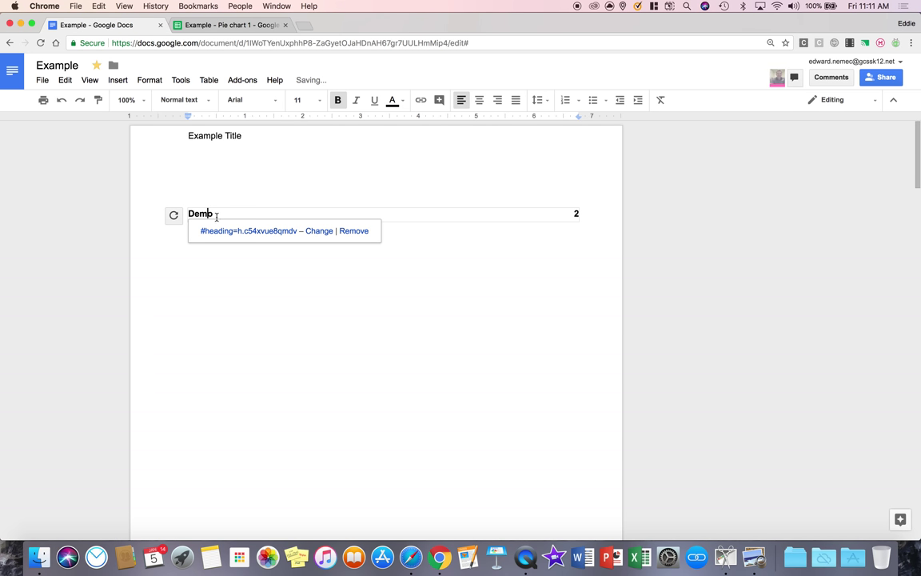
Add a Heading 1 reading "Test" on an empty line above "Technology" on the third page.
scroll(261, 215, down, 10)
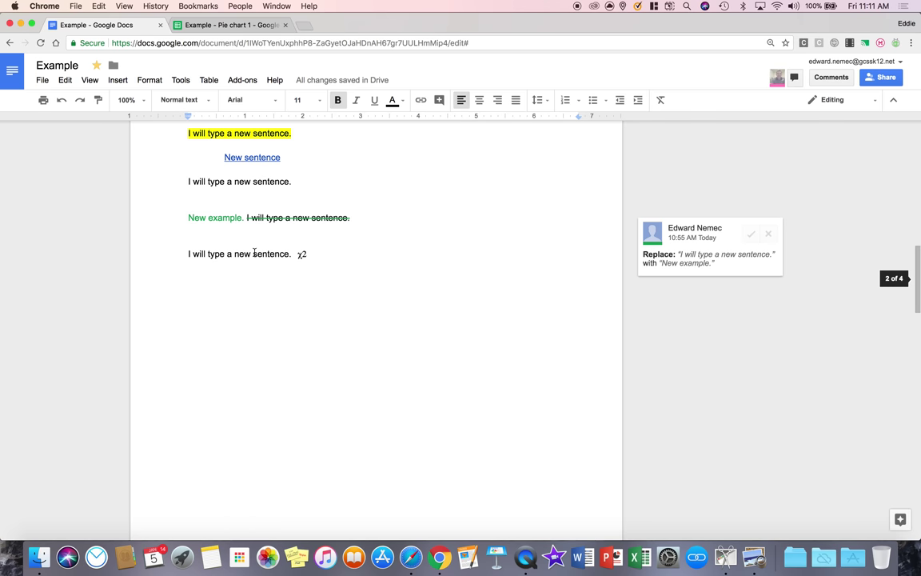
click(283, 311)
scroll(280, 312, down, 5)
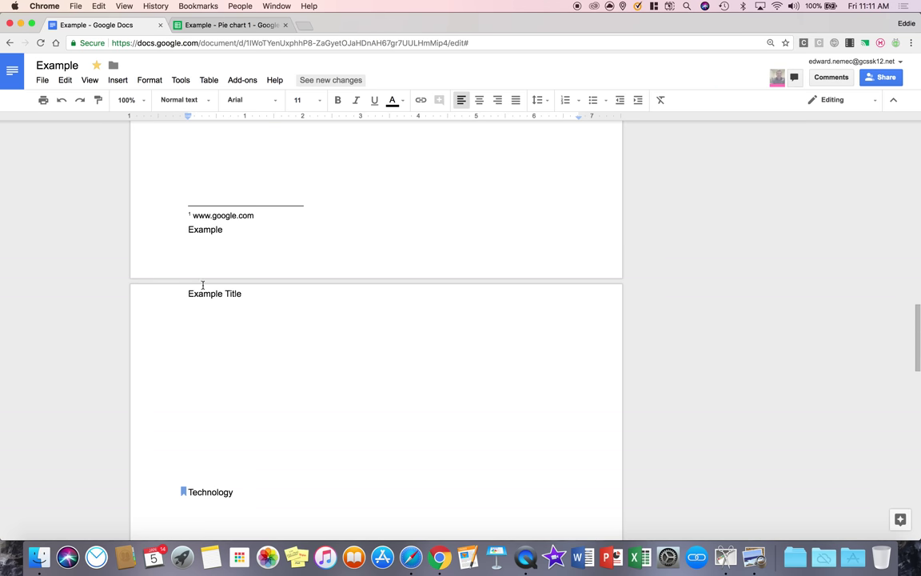
click(150, 80)
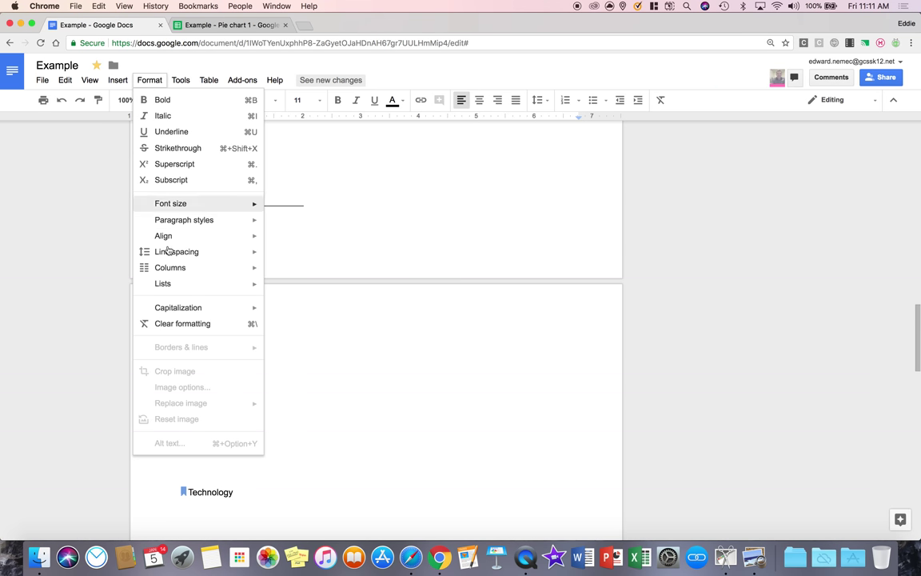
mouse_move(191, 219)
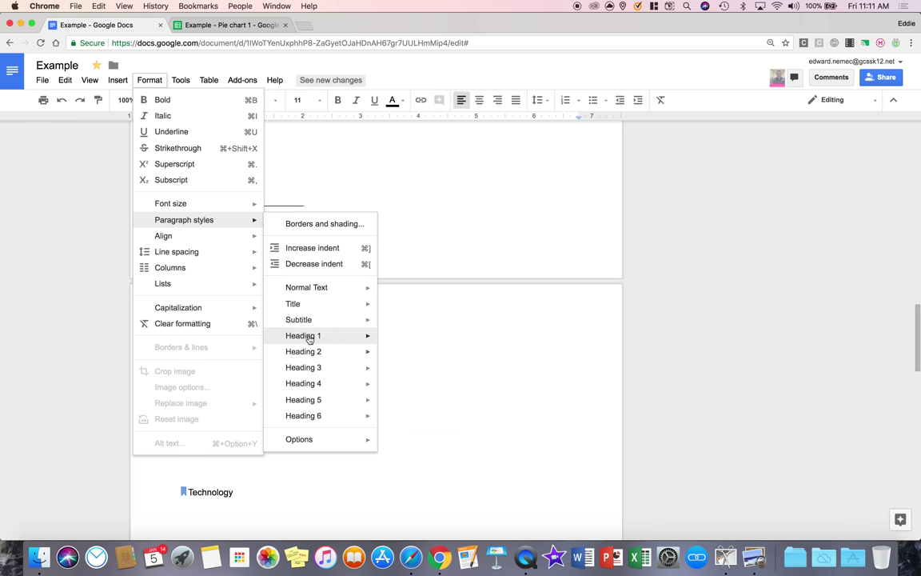
mouse_move(308, 336)
click(432, 341)
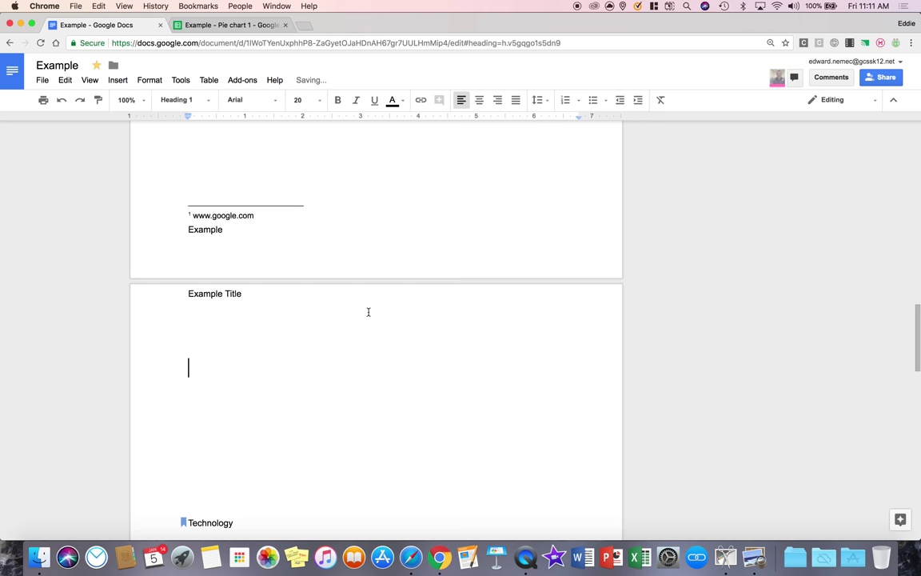
text(T)
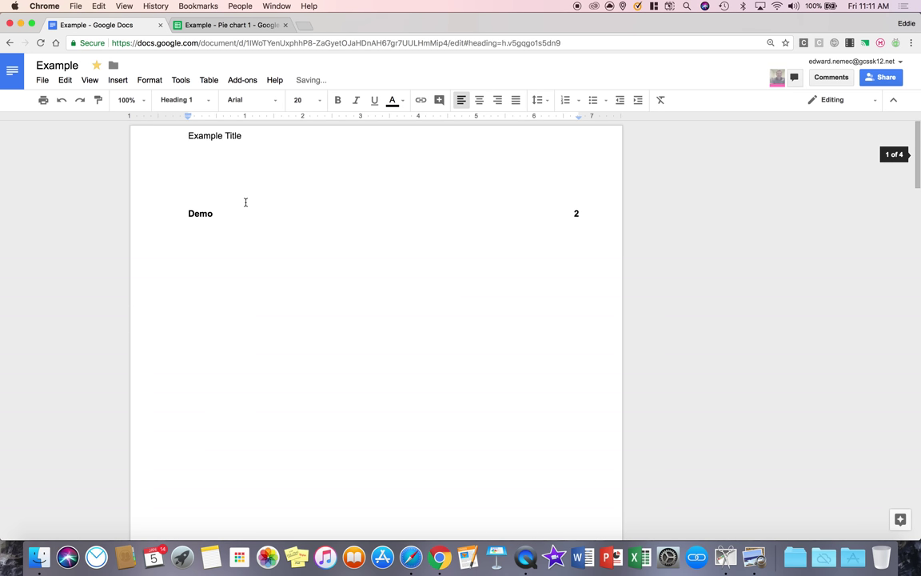
Refresh the table of contents to include the "Test" heading and show that entry's link.
click(215, 216)
click(176, 214)
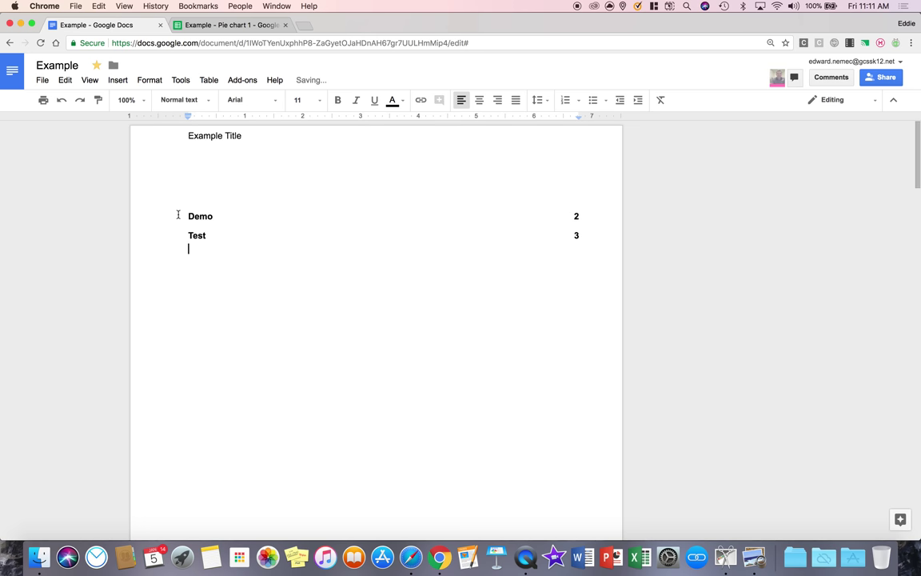
click(264, 234)
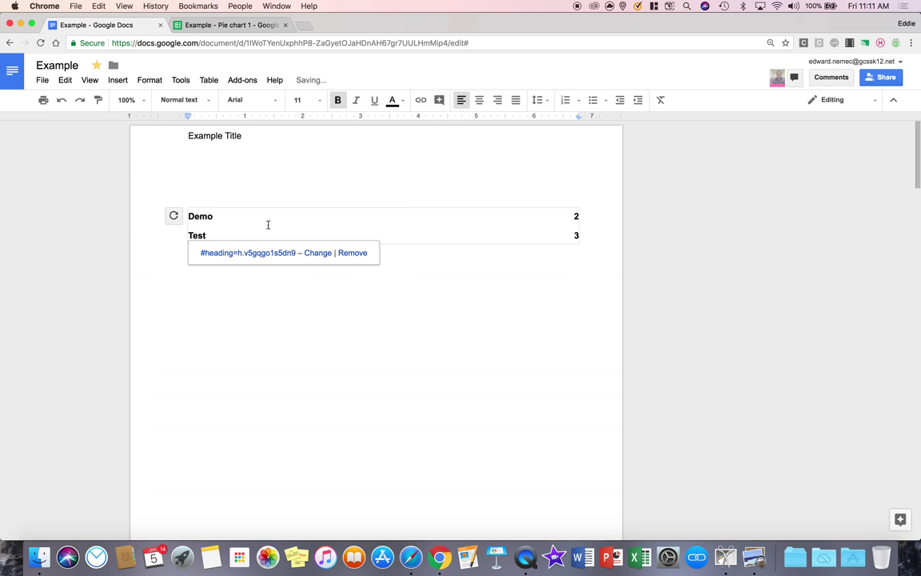
click(234, 226)
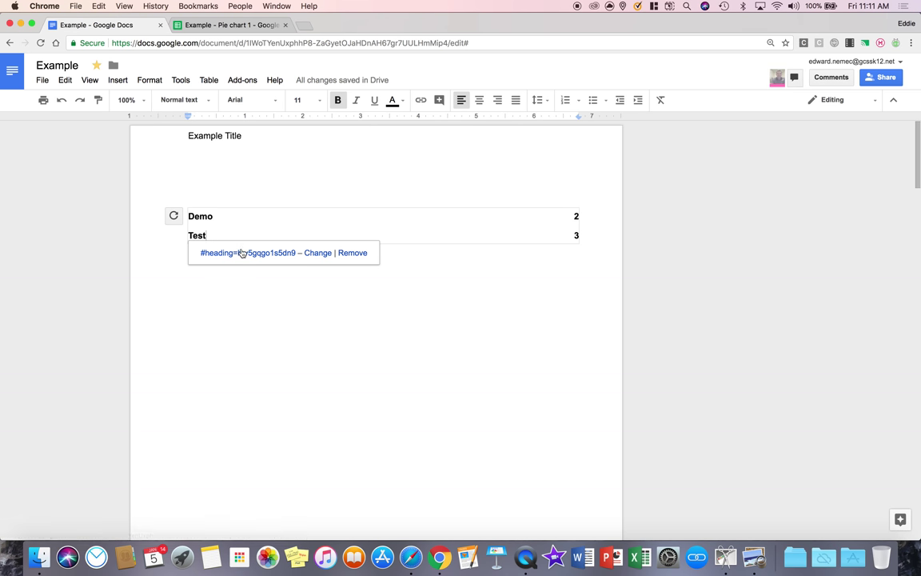
Follow the "Demo" entry's link in the table of contents to its heading and return to the first page.
click(200, 216)
click(261, 213)
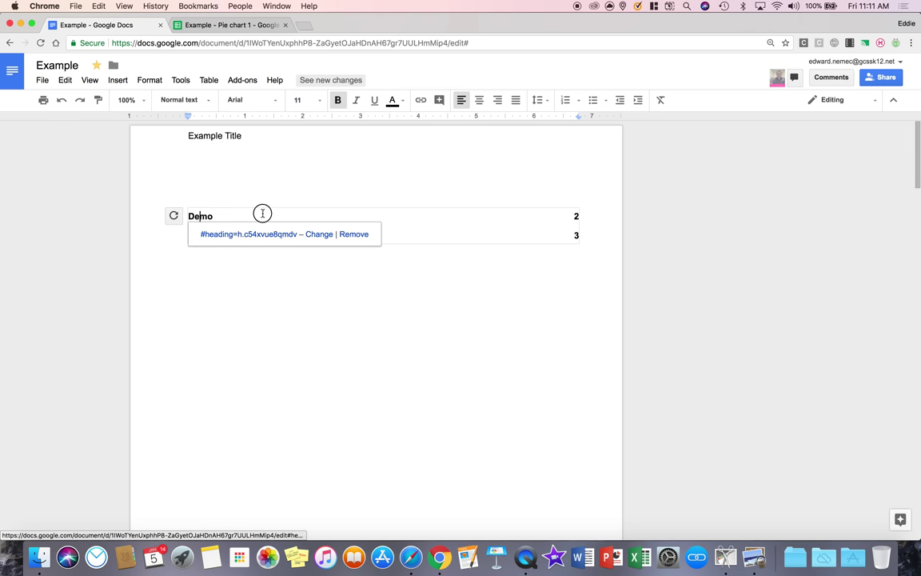
click(200, 216)
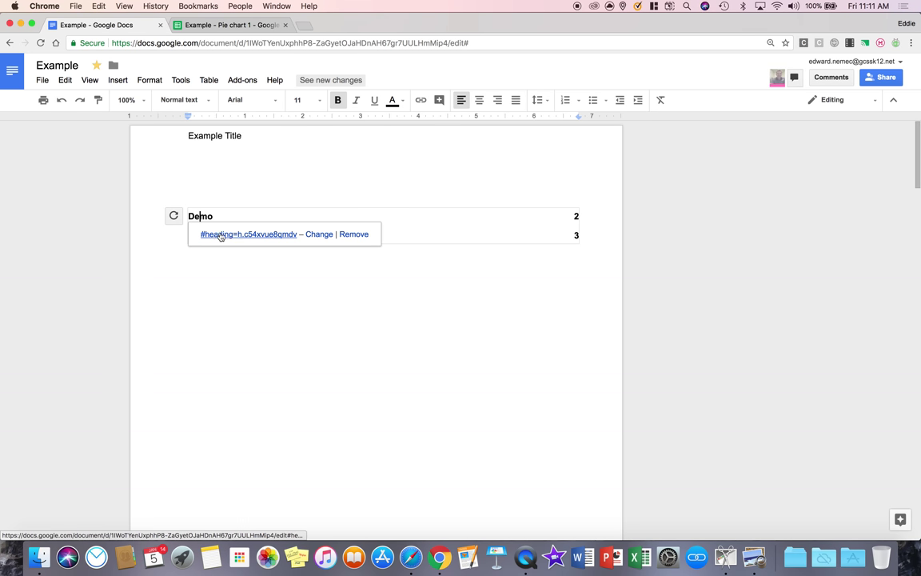
click(220, 238)
scroll(239, 227, down, 10)
scroll(238, 227, up, 15)
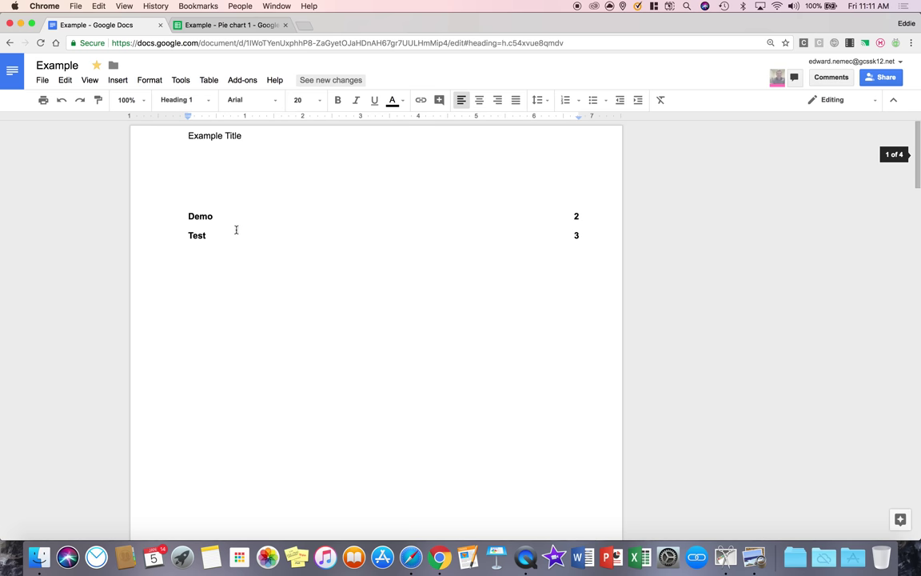
Follow the "Test" entry's link to its heading on the third page and return to the table of contents.
click(208, 235)
click(220, 255)
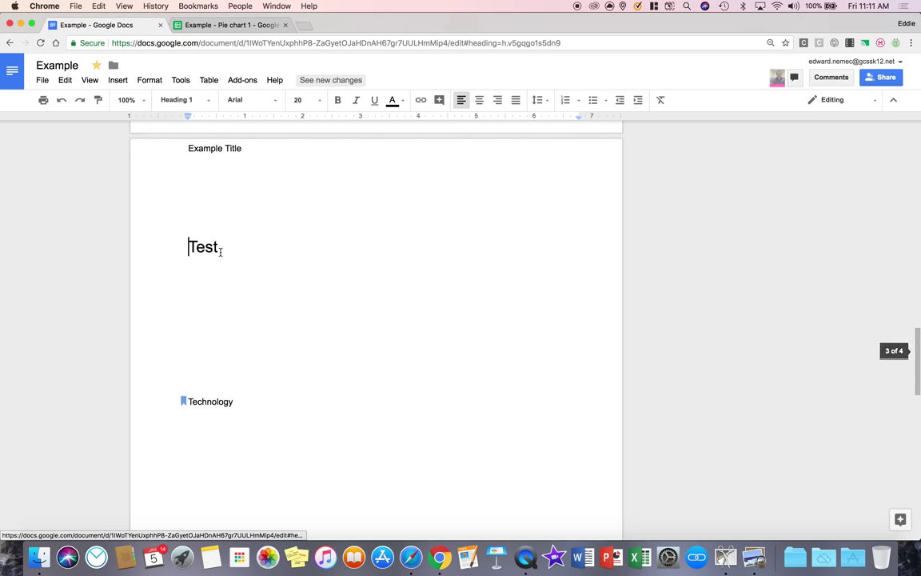
scroll(239, 263, up, 10)
scroll(240, 260, down, 3)
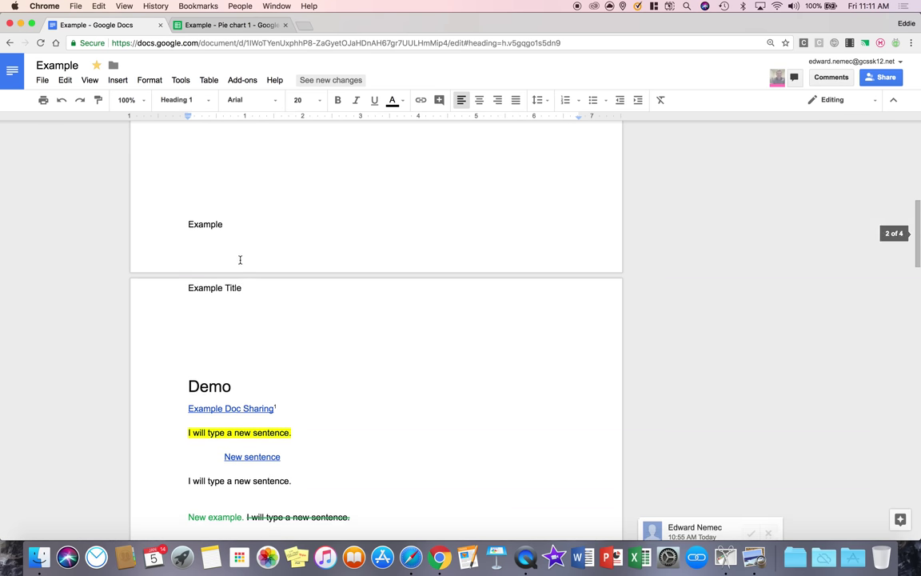
scroll(228, 313, up, 10)
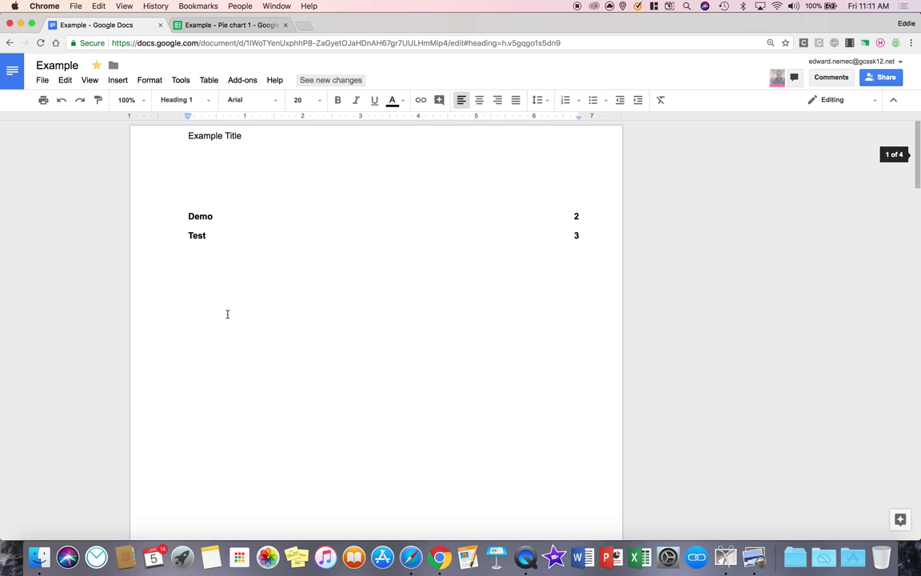
Look at the table of contents insert option from within the "Demo" entry and from an empty line below the table.
click(214, 214)
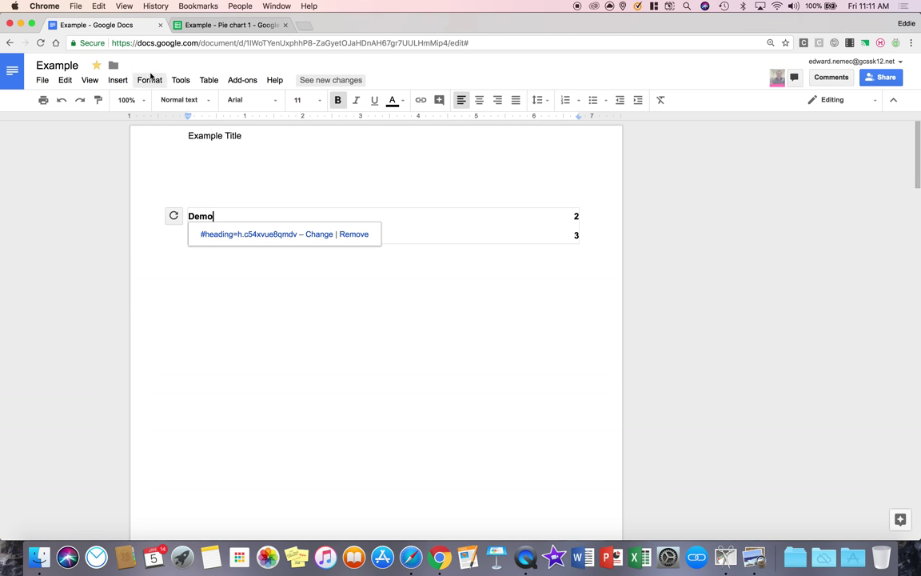
click(113, 82)
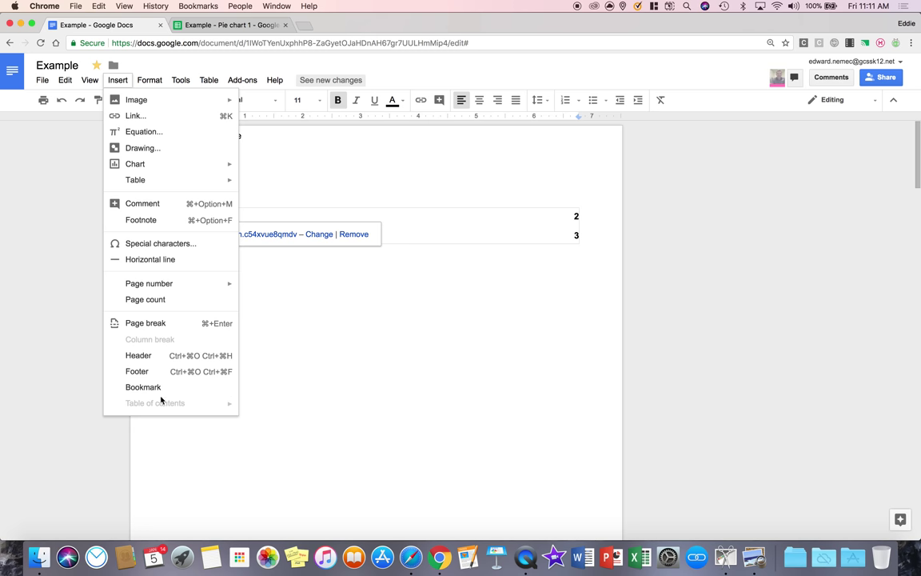
click(264, 310)
click(116, 80)
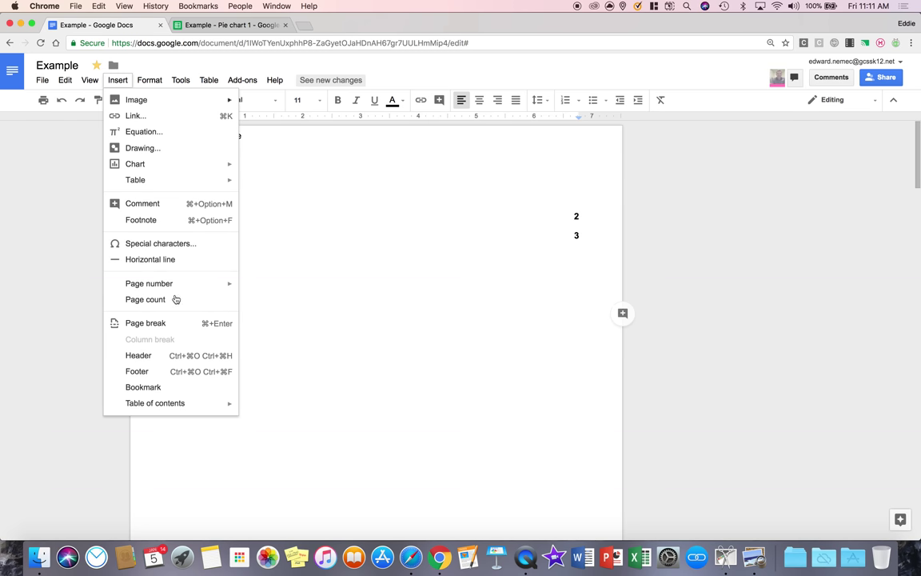
mouse_move(173, 407)
click(296, 404)
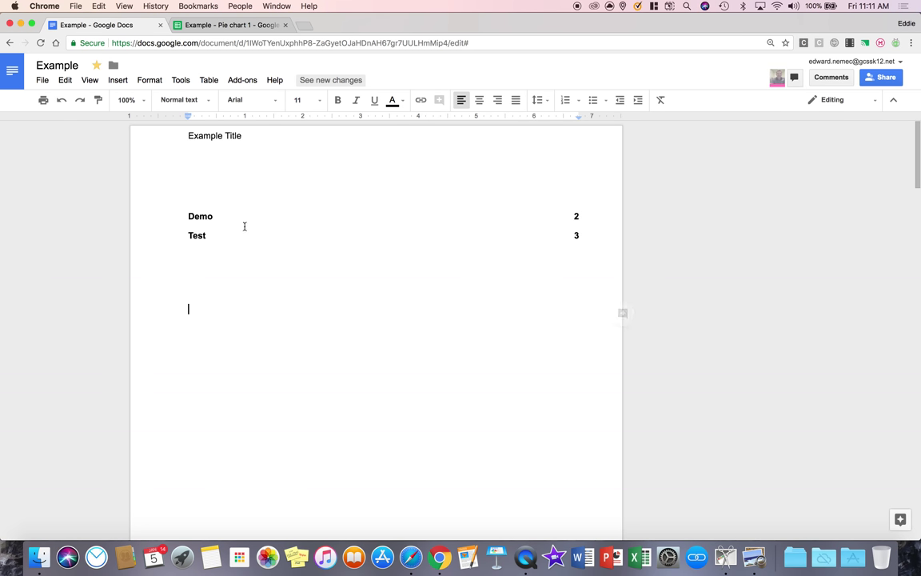
Add the heading "Example 2" in Heading 1 style at the start of the fourth page.
scroll(272, 276, down, 15)
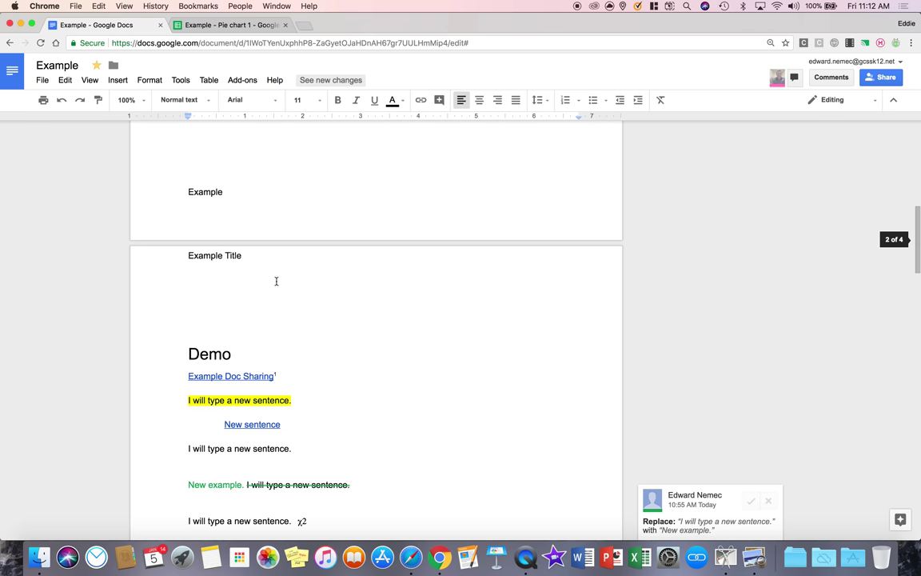
scroll(277, 281, up, 15)
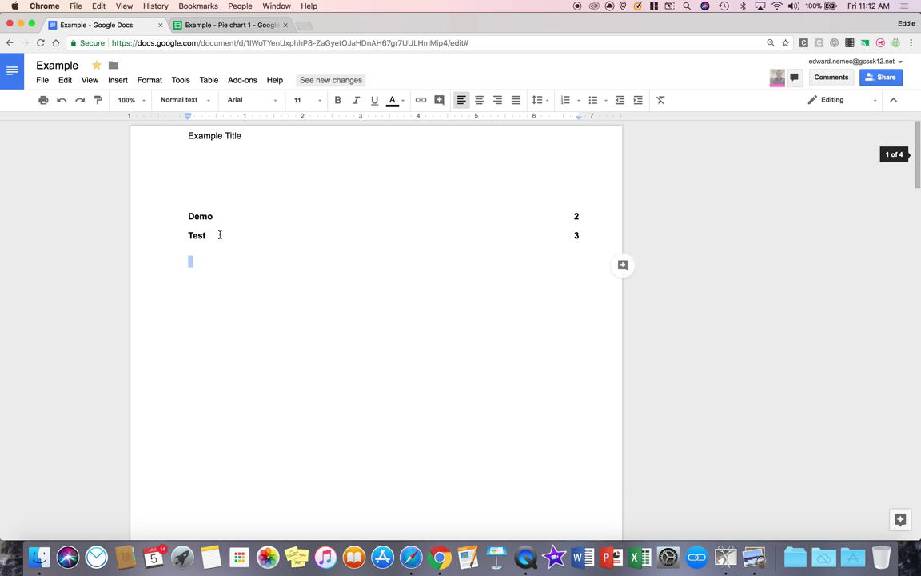
scroll(288, 261, down, 15)
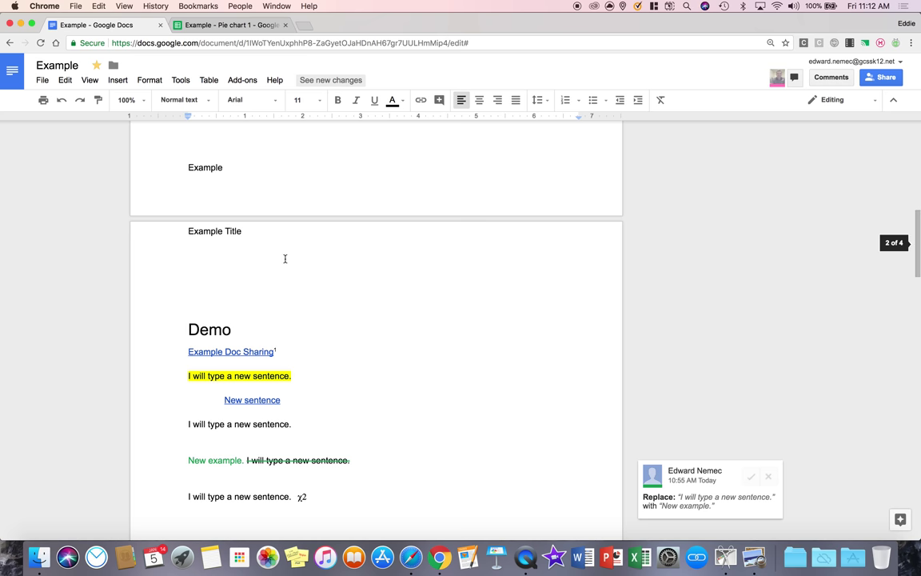
scroll(226, 323, up, 2)
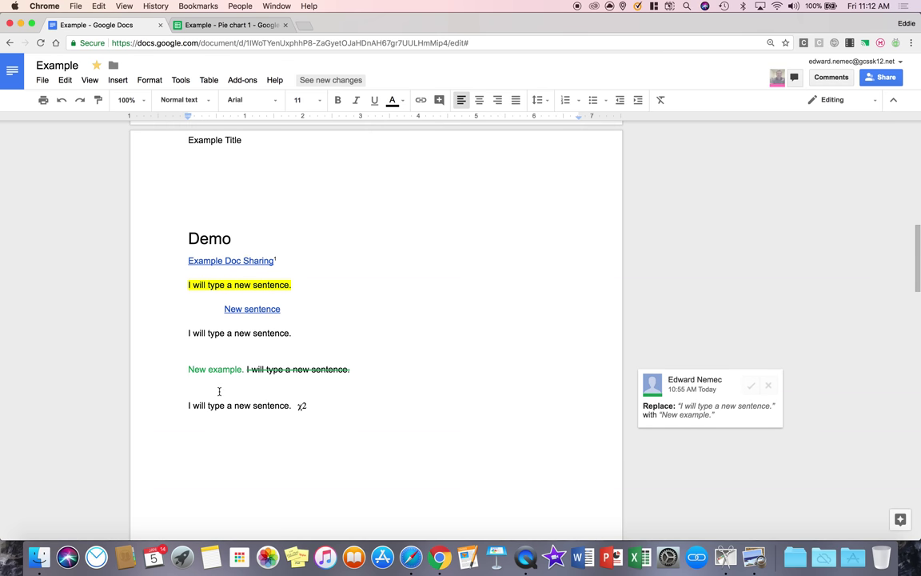
scroll(223, 376, down, 15)
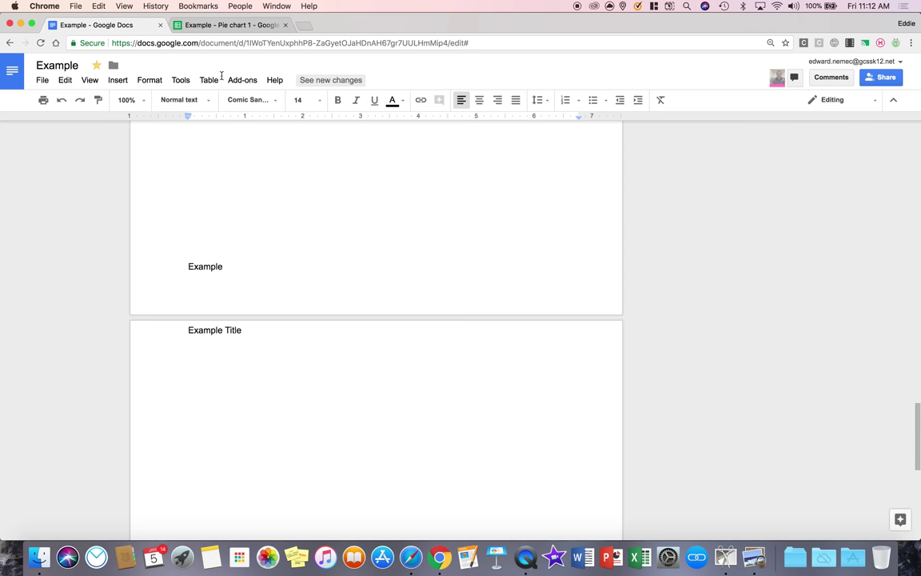
click(149, 80)
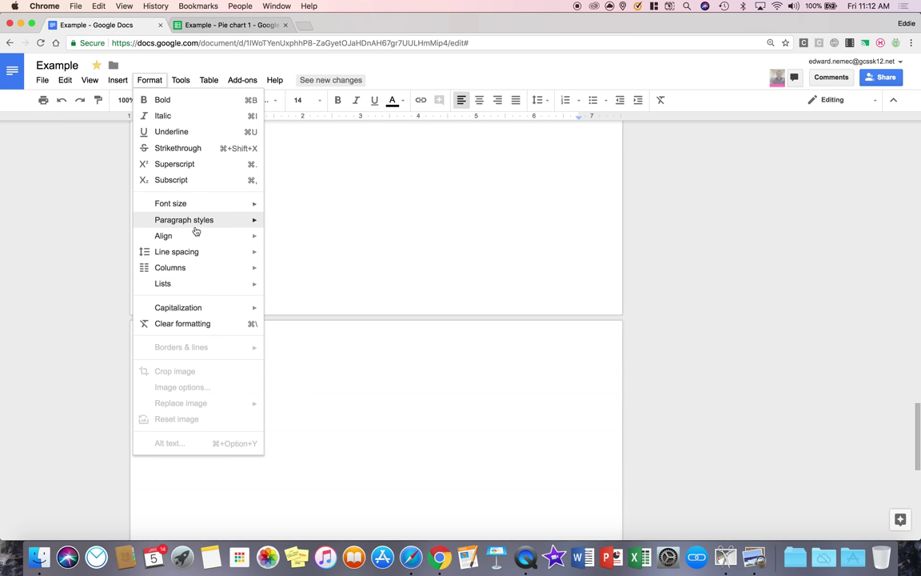
mouse_move(232, 225)
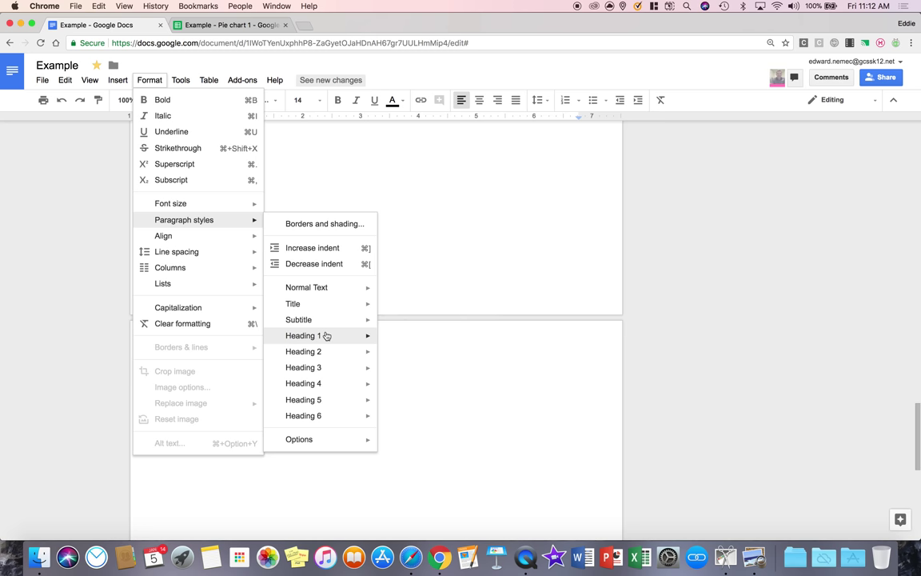
mouse_move(327, 337)
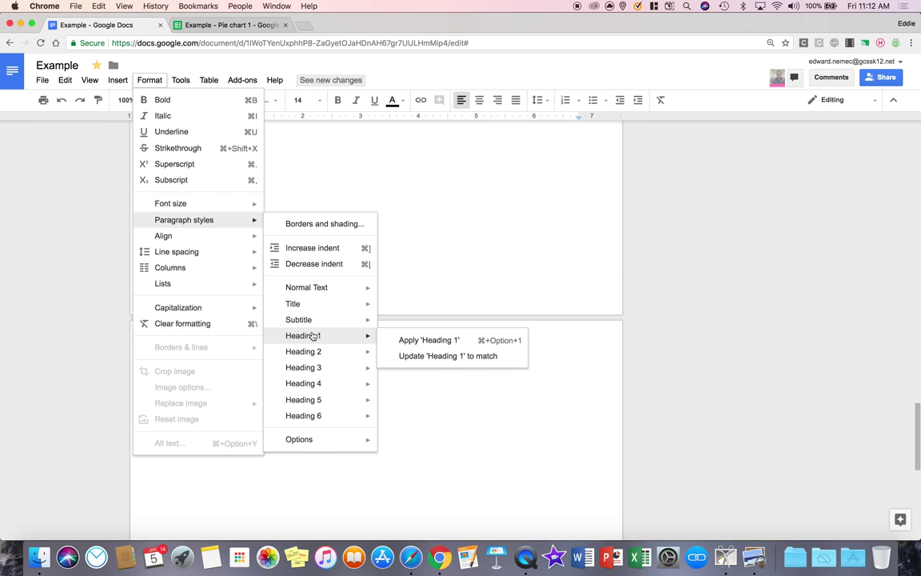
click(405, 340)
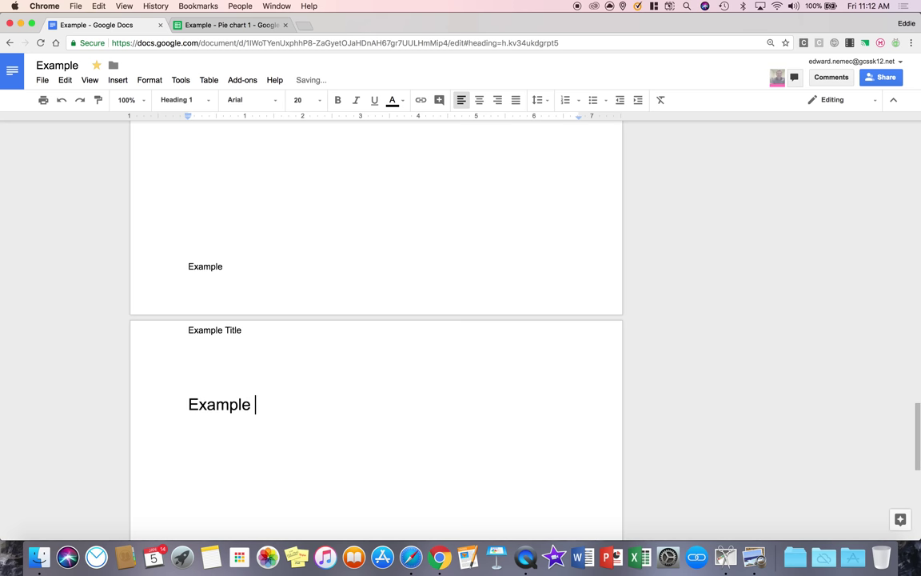
Refresh the table of contents on the first page to include the "Example 2" heading.
scroll(399, 320, up, 15)
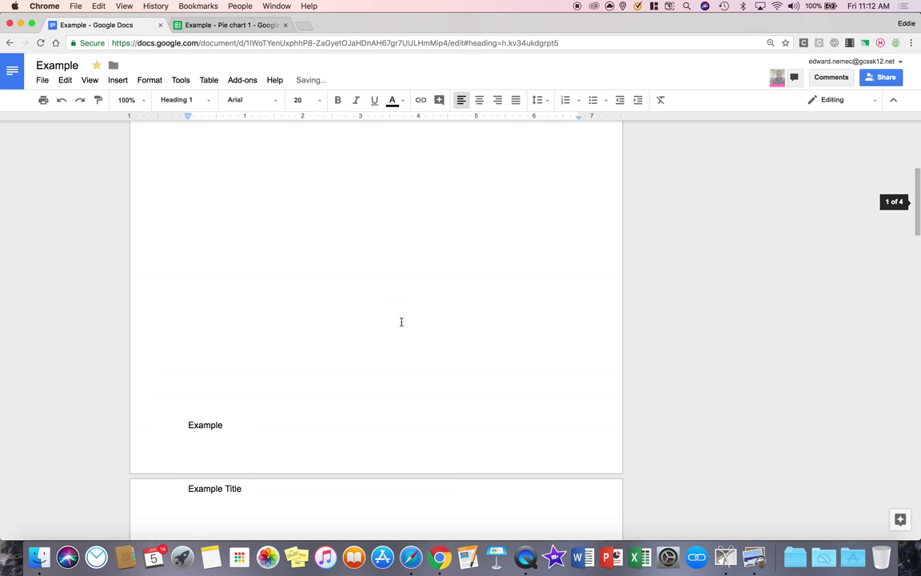
click(276, 231)
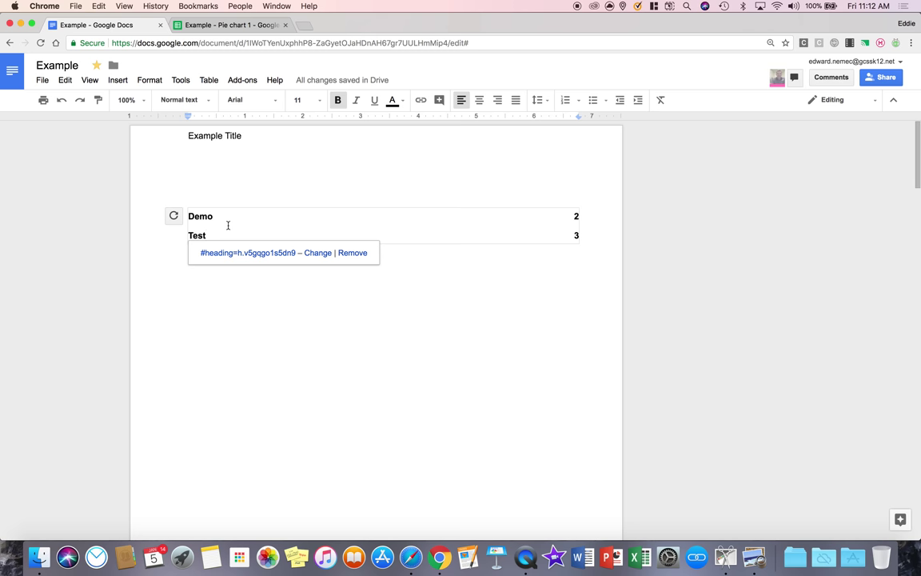
click(174, 216)
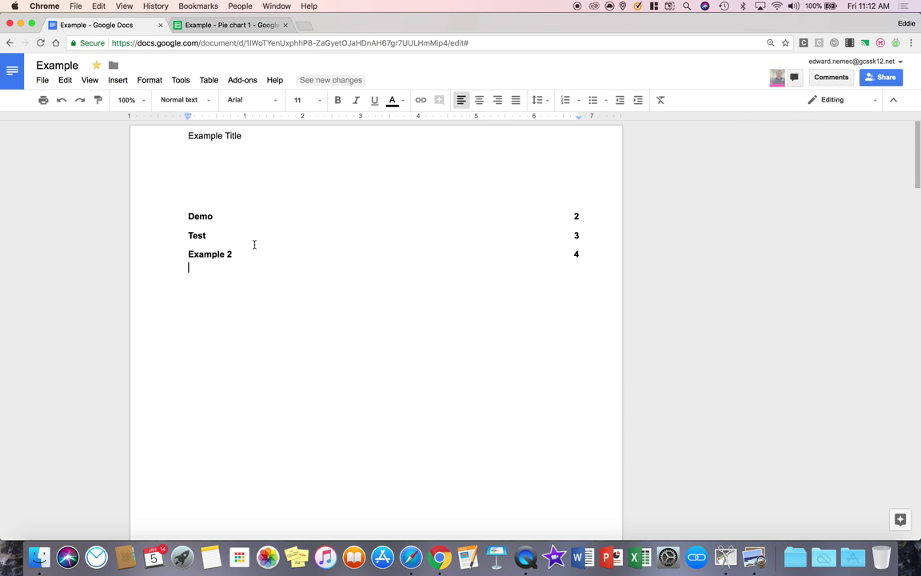
scroll(262, 210, down, 15)
scroll(261, 217, up, 15)
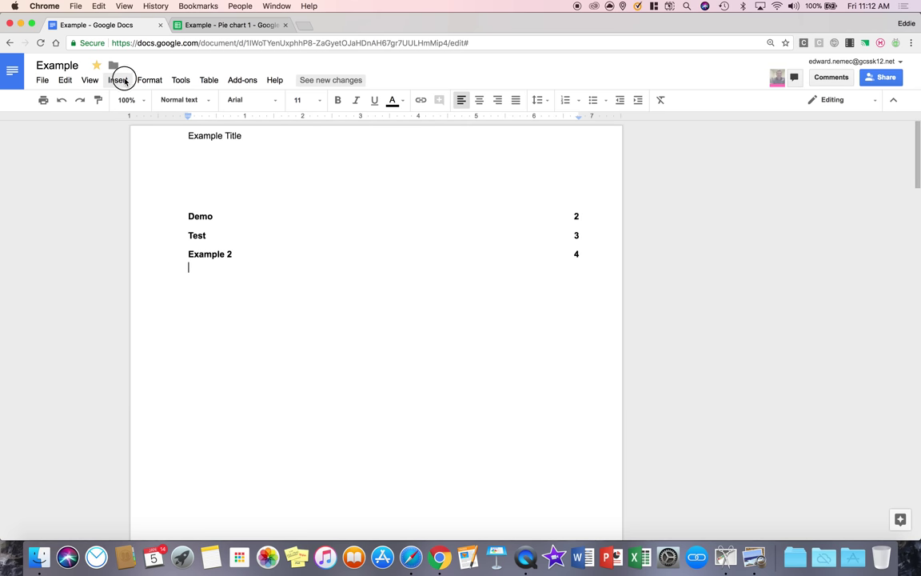
Find the evergreen tree special character by sketching a tree and insert it twice below the table of contents.
click(125, 80)
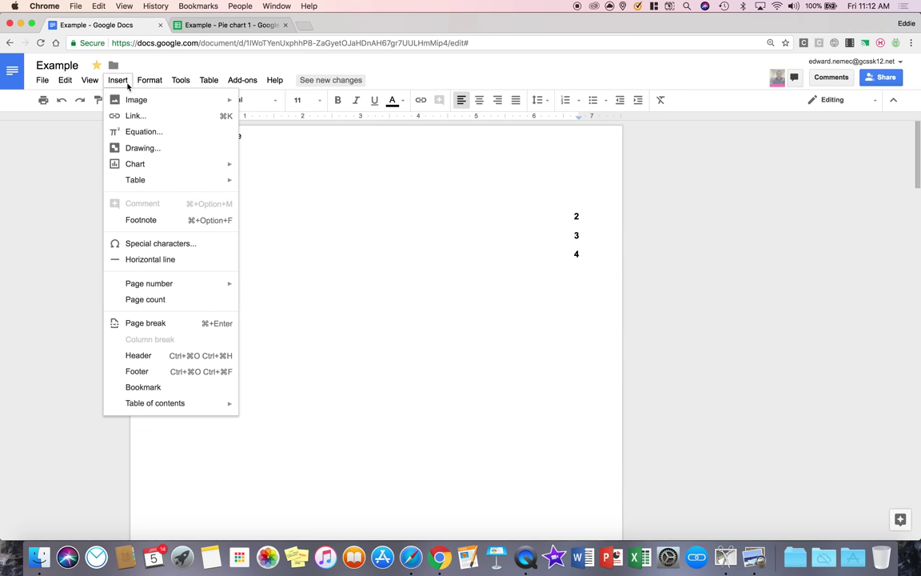
click(146, 248)
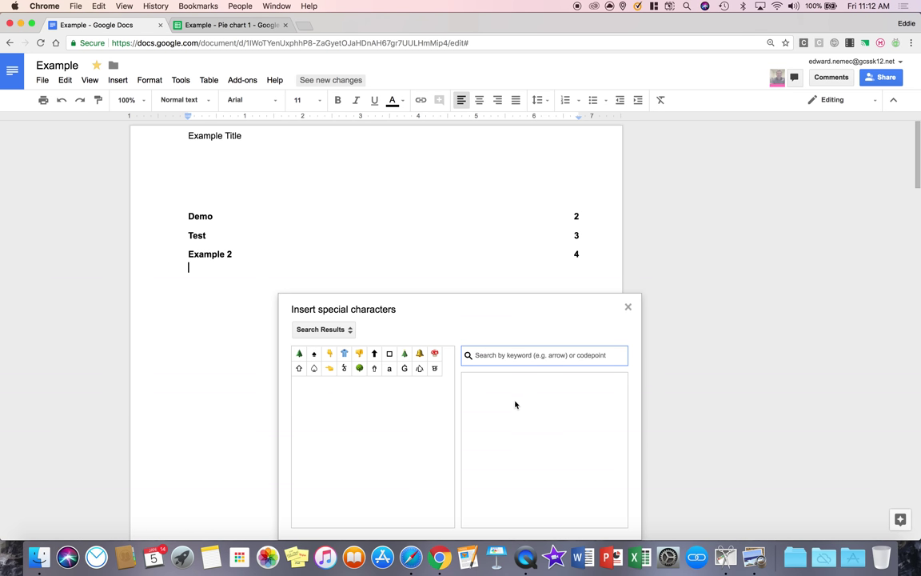
mouse_move(517, 395)
mouse_down()
mouse_move(486, 463)
mouse_move(490, 473)
mouse_move(518, 472)
mouse_move(514, 507)
mouse_move(543, 511)
mouse_move(542, 478)
mouse_move(572, 471)
mouse_move(516, 391)
mouse_up()
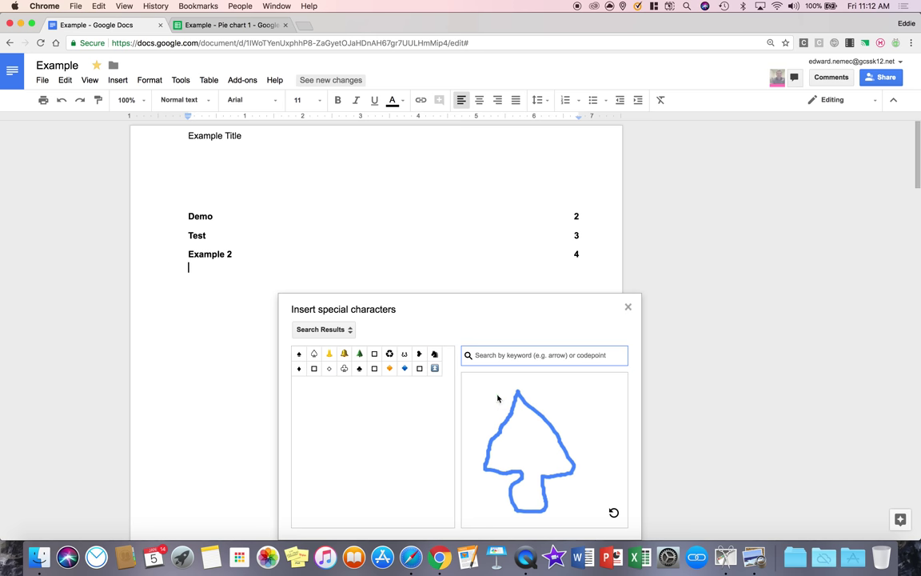
click(359, 354)
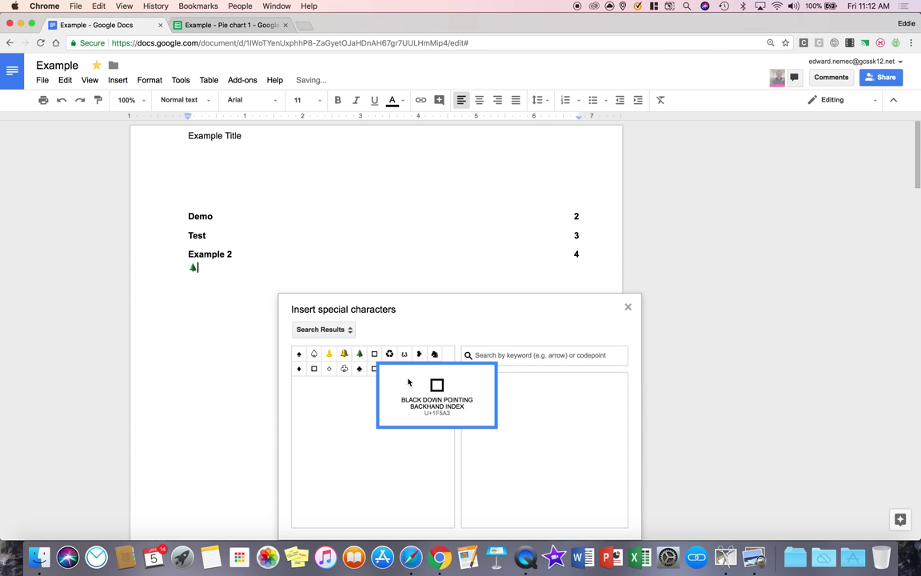
click(359, 357)
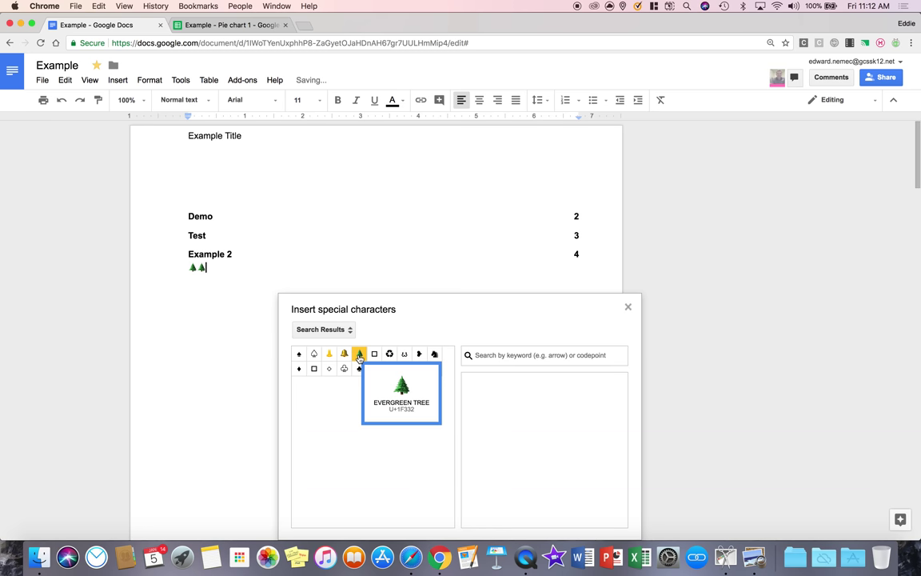
click(628, 306)
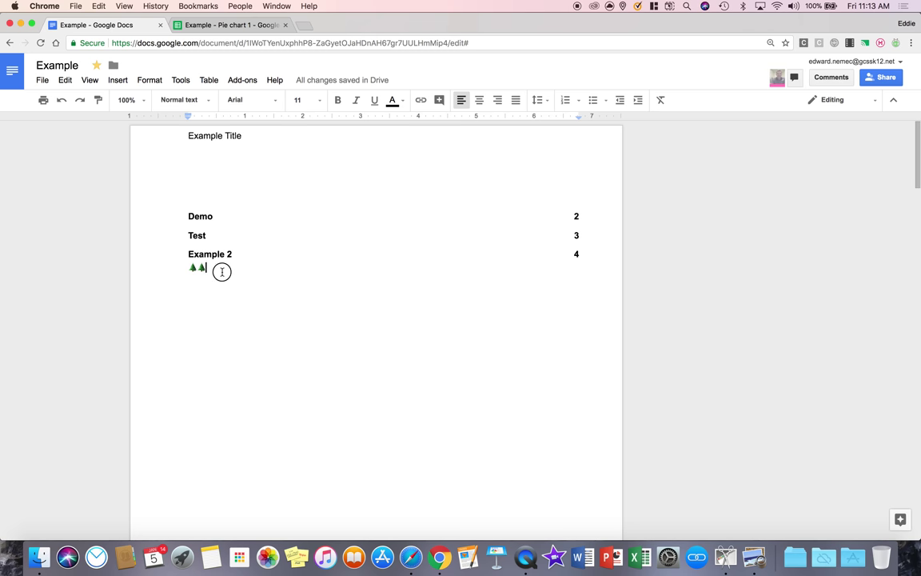
Delete the two evergreen tree characters below the table of contents.
drag(221, 272, 185, 273)
key(BackSpace)
scroll(228, 327, down, 10)
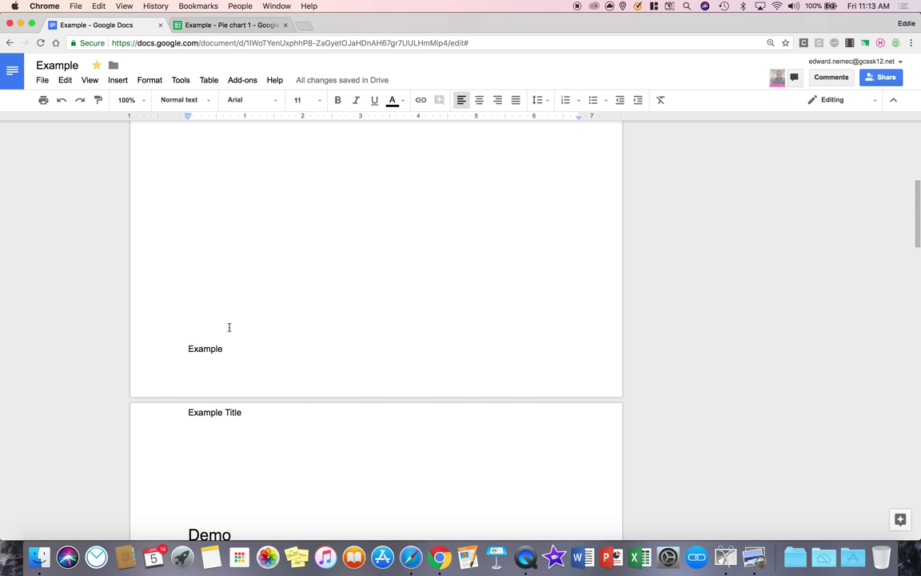
scroll(228, 333, up, 10)
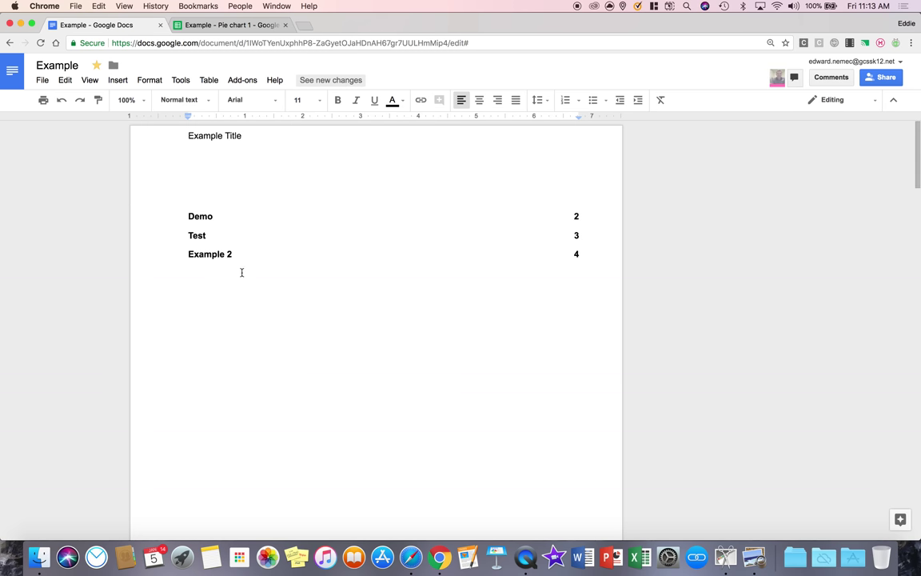
Look at the Heading 1 paragraph style from the second page and at the insert options from the first page.
scroll(267, 343, down, 10)
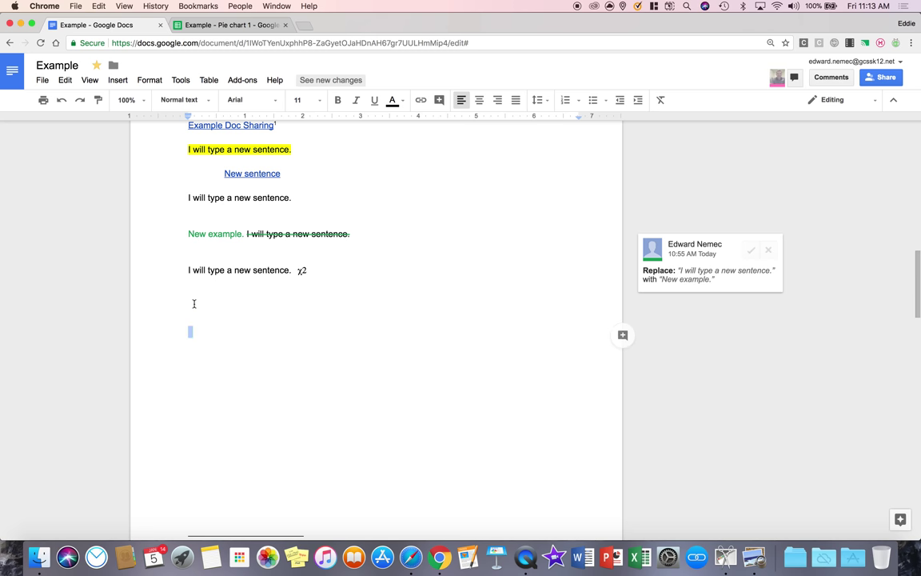
click(148, 79)
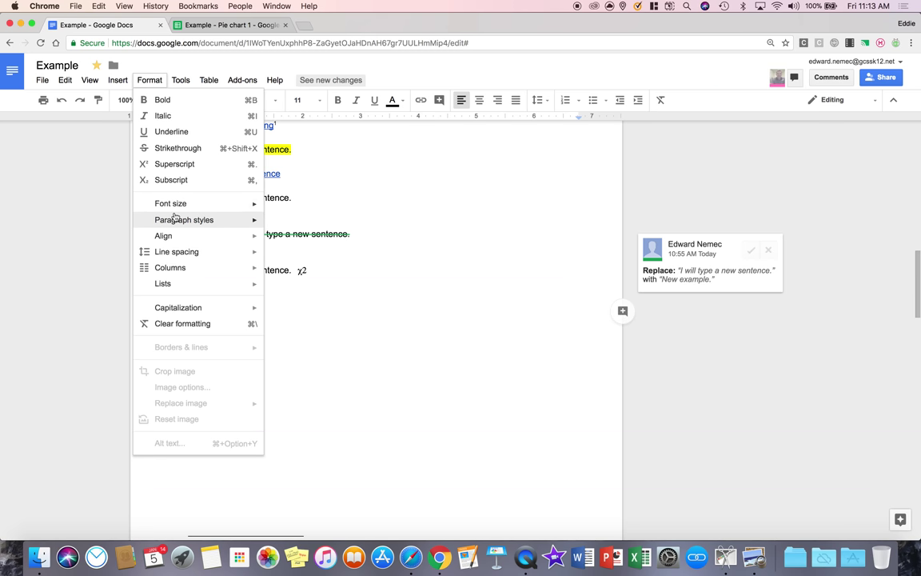
mouse_move(176, 221)
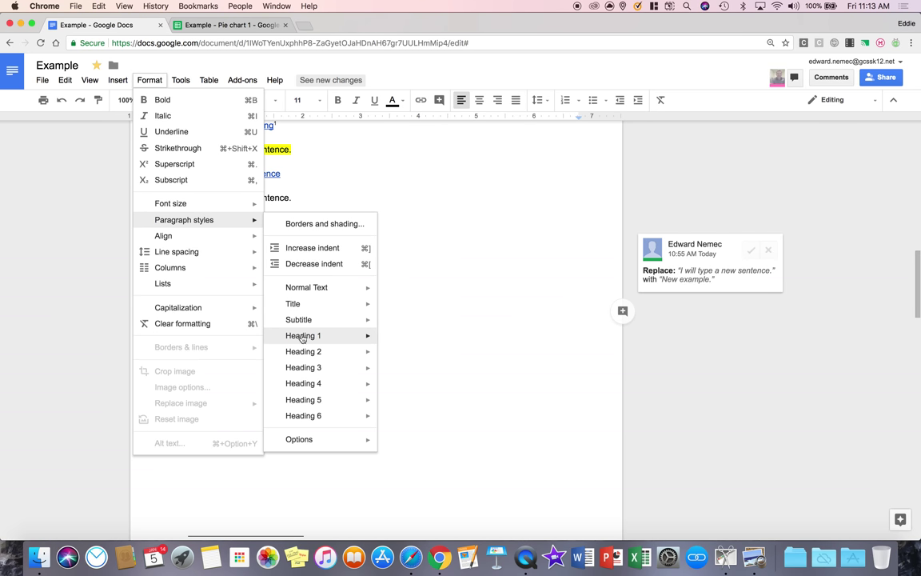
mouse_move(308, 336)
click(419, 299)
scroll(421, 301, up, 15)
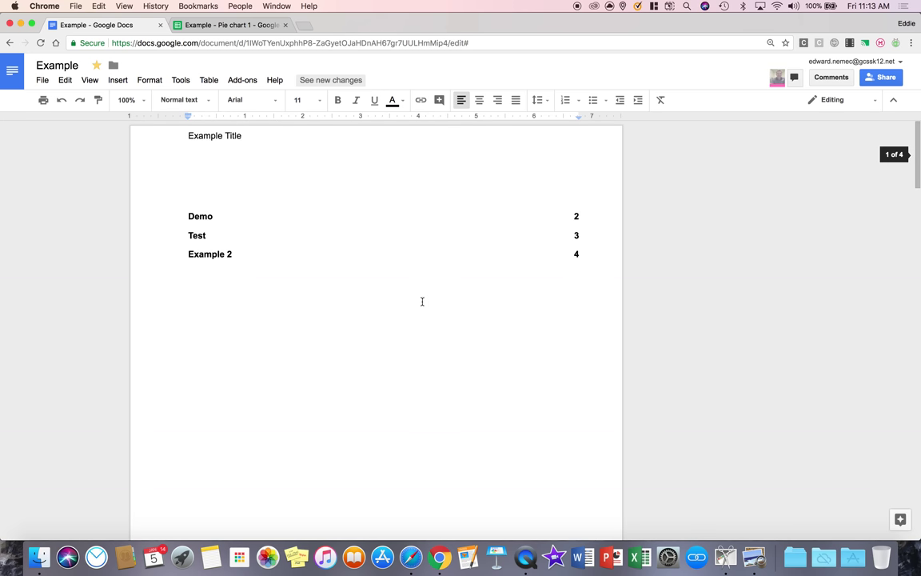
click(119, 81)
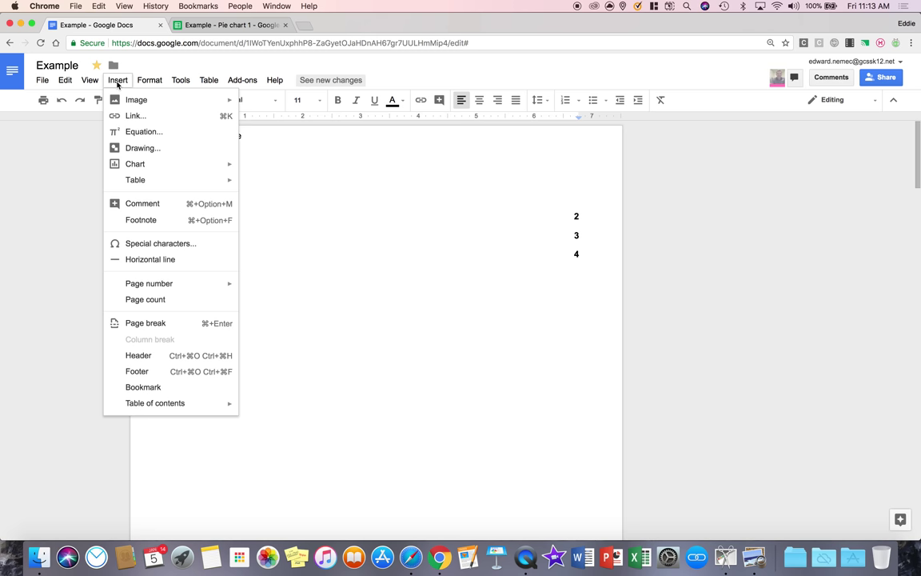
mouse_move(274, 80)
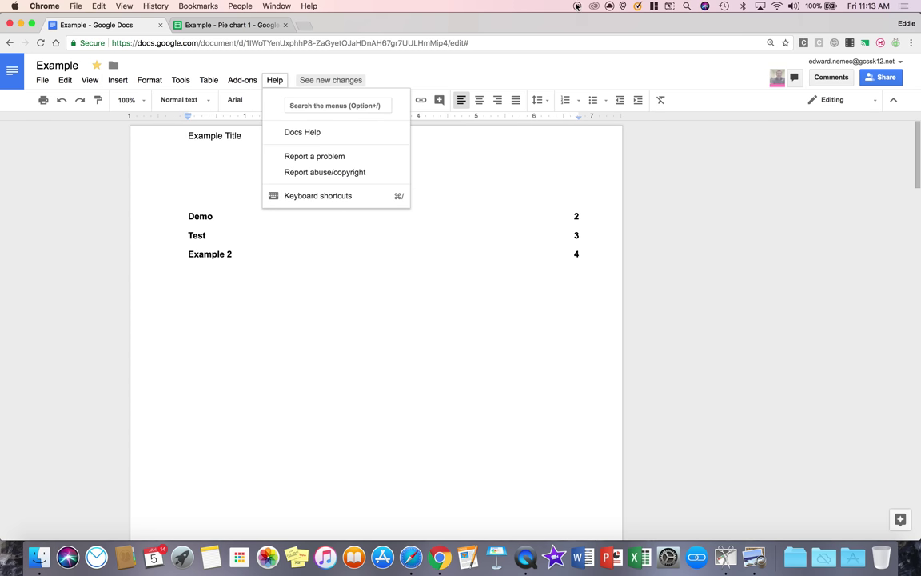